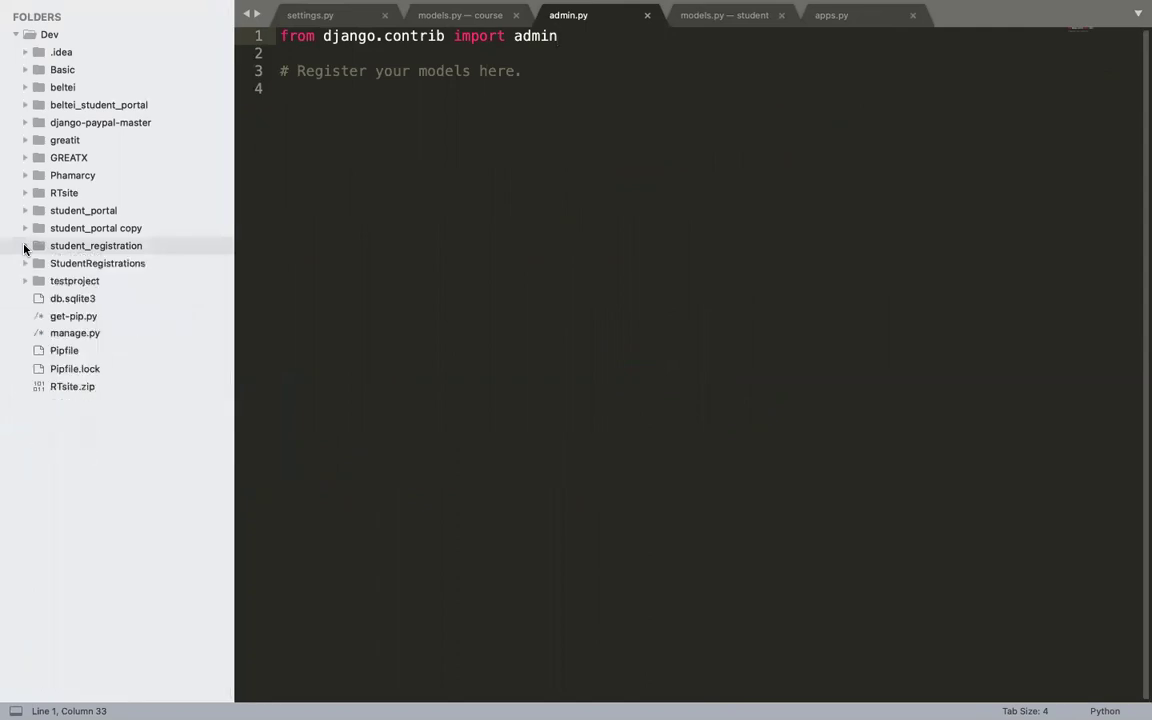
Step: Open admin.py from the course app folder of the student_registration project
left_click(35, 263)
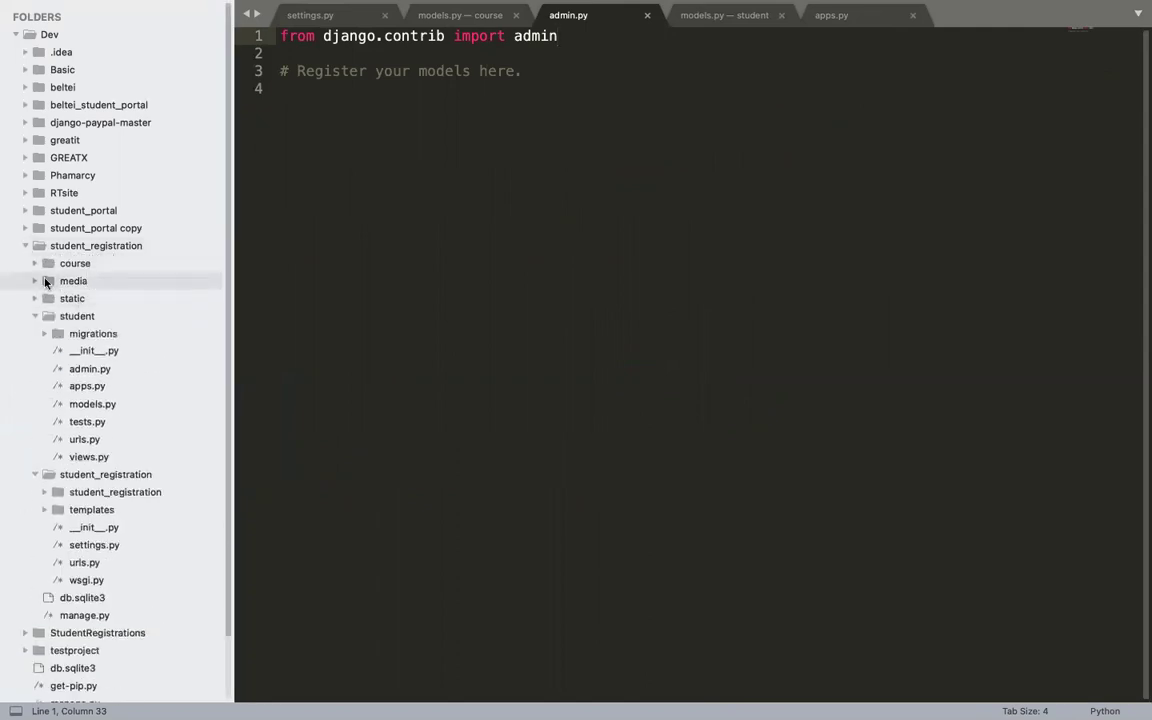
left_click(35, 263)
left_click(43, 281)
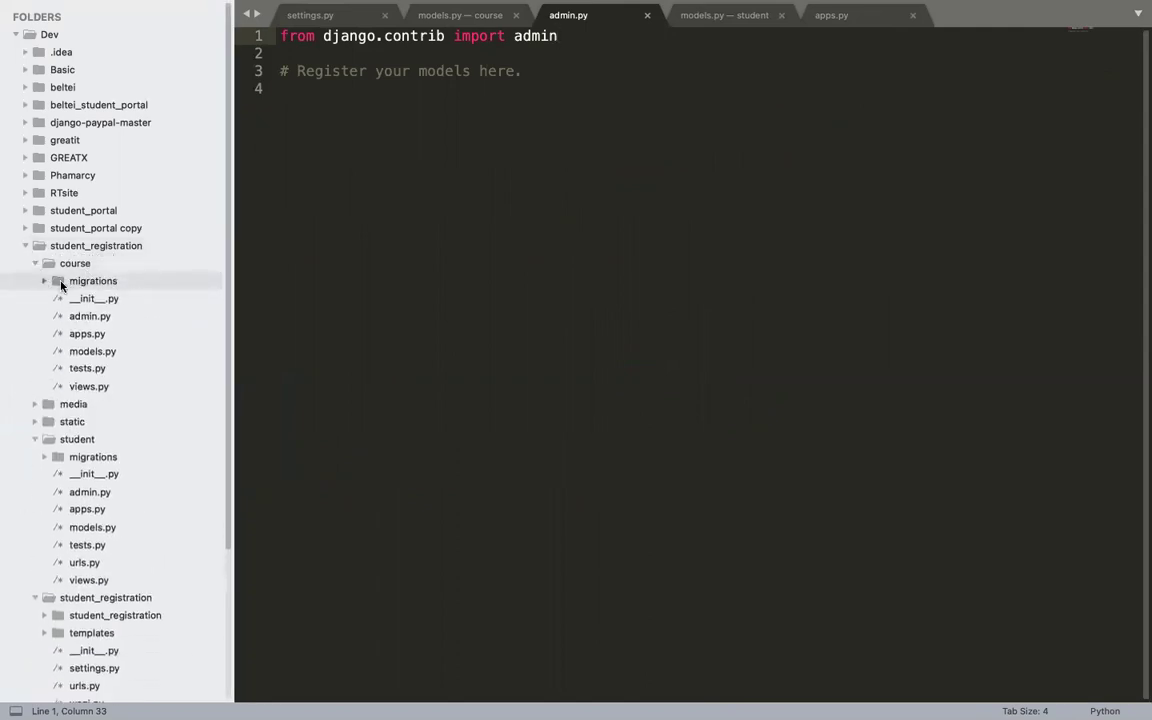
left_click(77, 316)
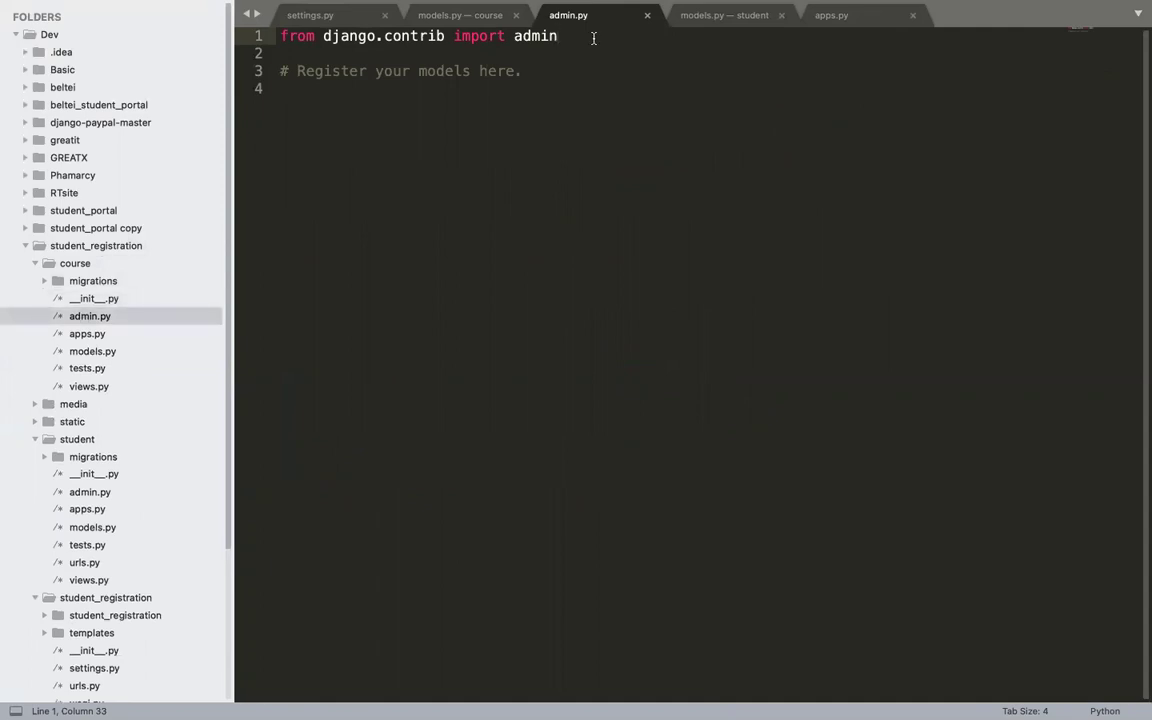
Step: Add the line "from .models import Course" below the admin import in the course app's admin.py
key("Return")
type("from .mode")
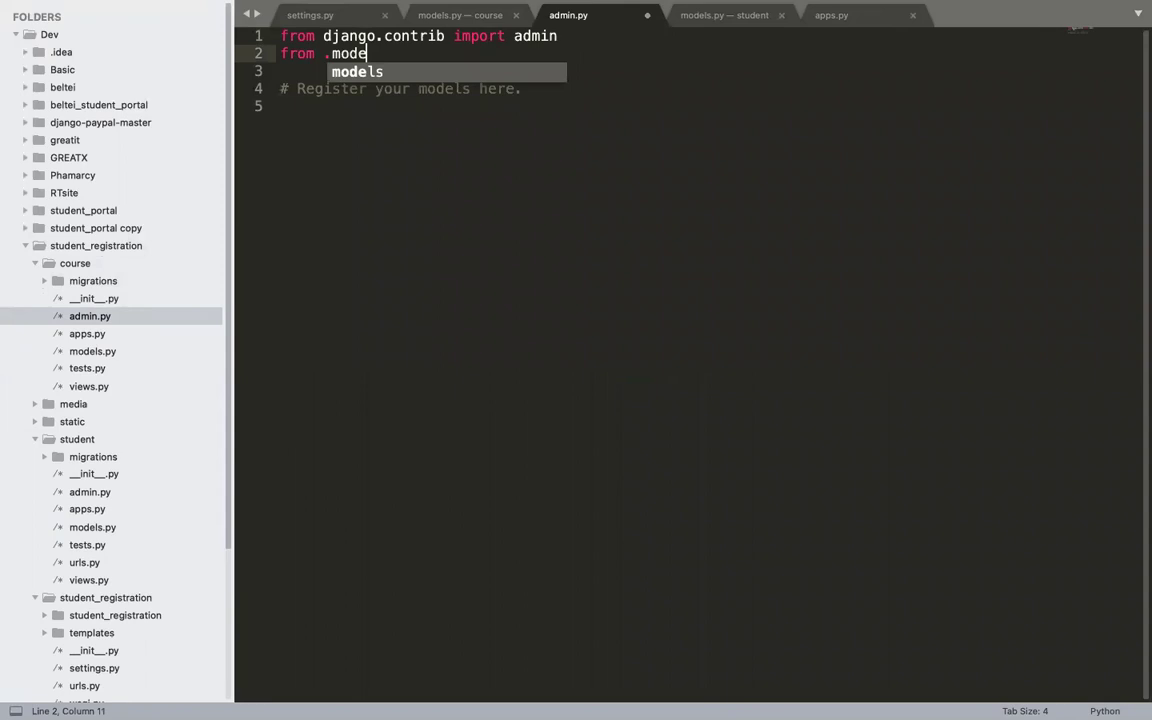
type("ls import Course")
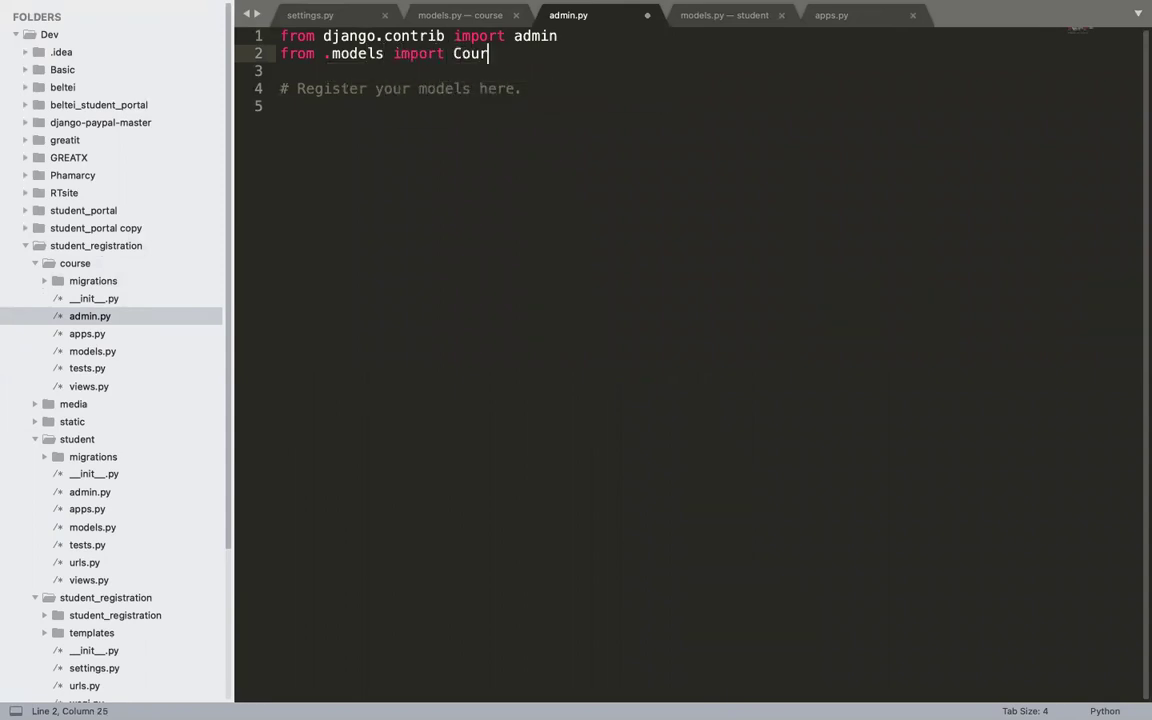
key("Return")
key("Return")
type("siste")
key("BackSpace")
key("BackSpace")
key("BackSpace")
key("BackSpace")
key("BackSpace")
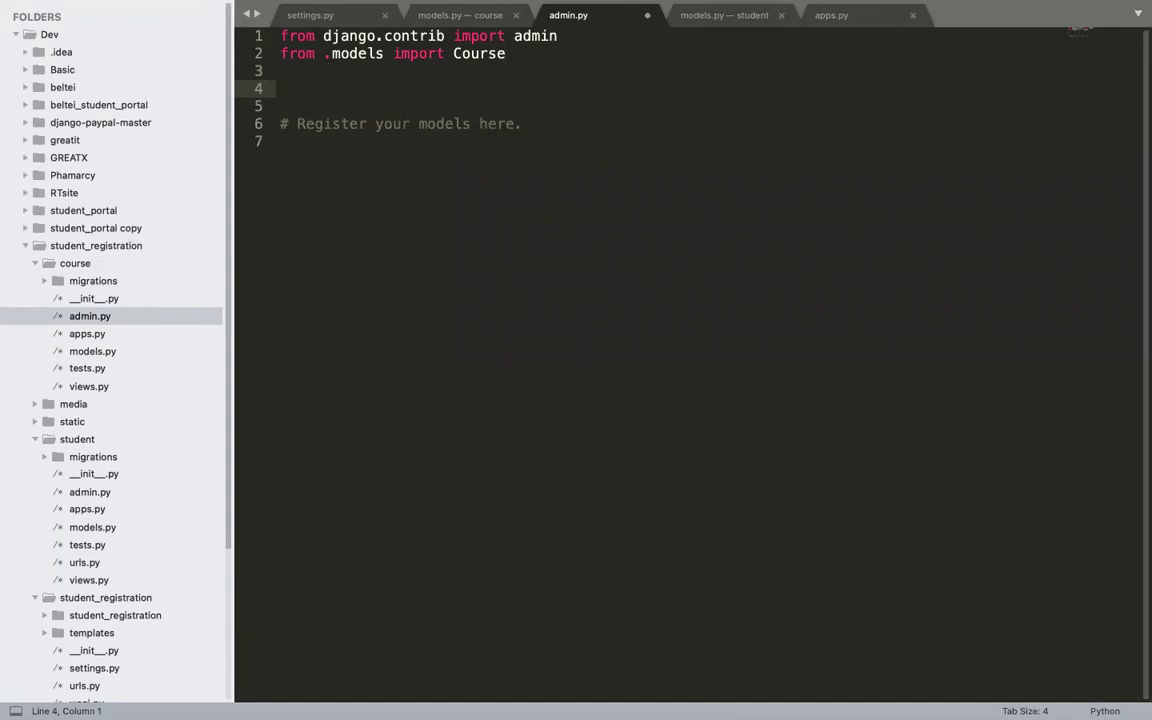
type("s")
key("BackSpace")
type("ad")
key("BackSpace")
key("BackSpace")
key("ctrl+s")
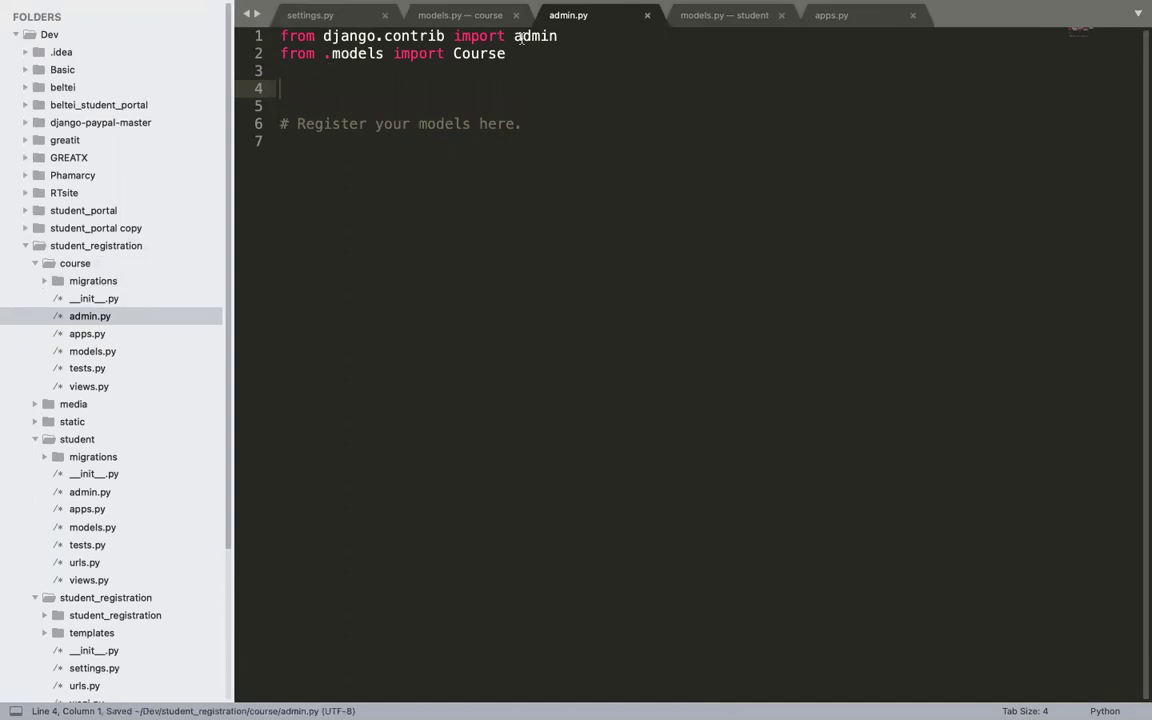
Step: Copy the admin.site.register(Student) line from the student app's admin.py and paste it on line 4 of the course app's admin.py
left_click(78, 491)
left_click_drag(522, 88, 250, 88)
key("ctrl+c")
left_click(598, 16)
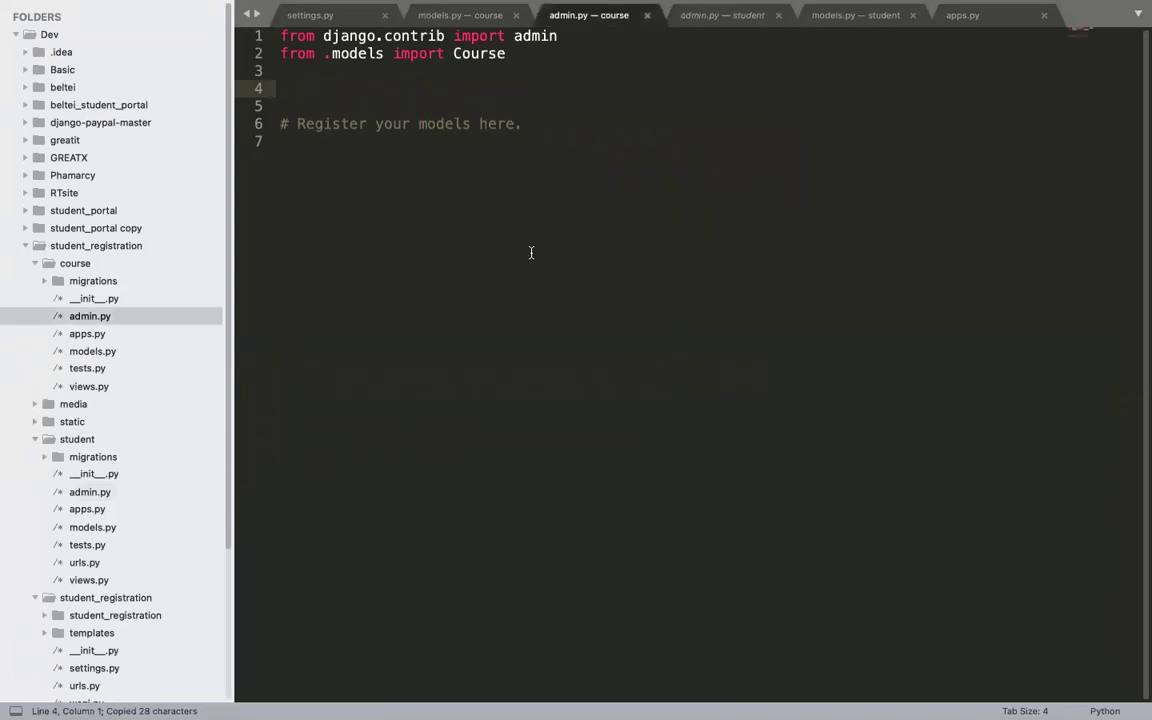
key("super+v")
Step: Replace Student with Course in the pasted registration line and save the file
double_click(470, 53)
key("super+c")
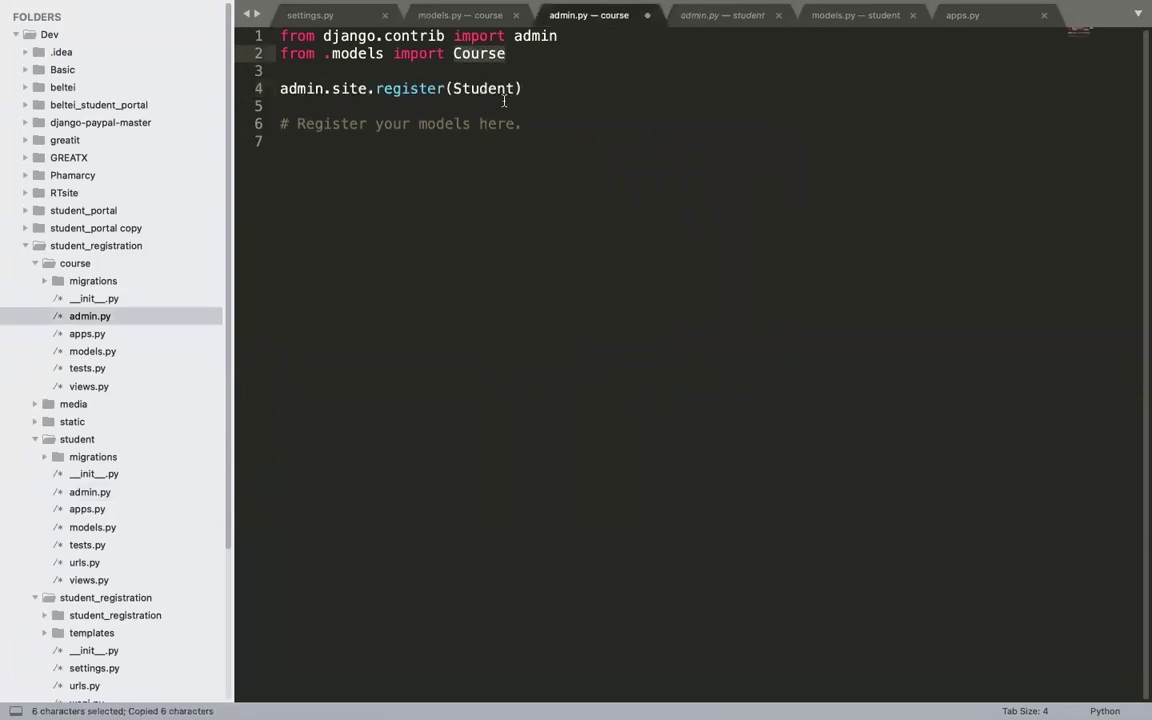
double_click(484, 88)
key("super+v")
key("super+s")
Step: Comment out the admin.site.register(Course) line and save the file
left_click(280, 88)
type("#")
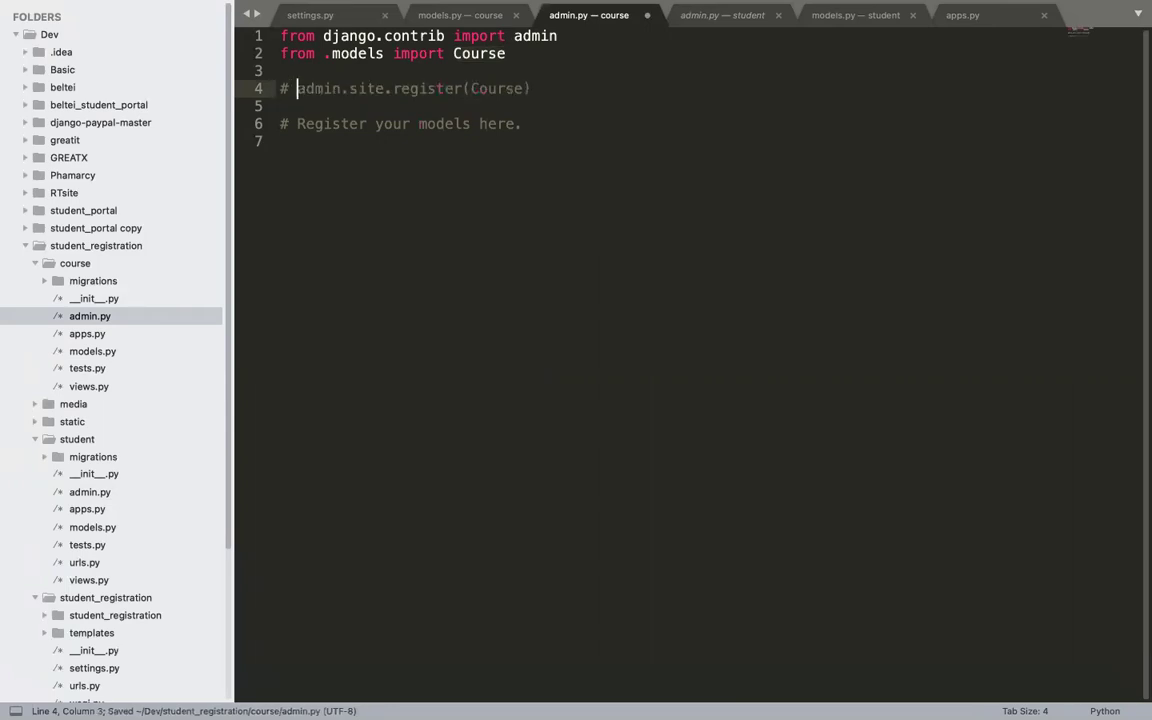
Step: Switch to Firefox and open the Django admin site at 127.0.0.1:8000/admin in a new tab
key("super+Tab")
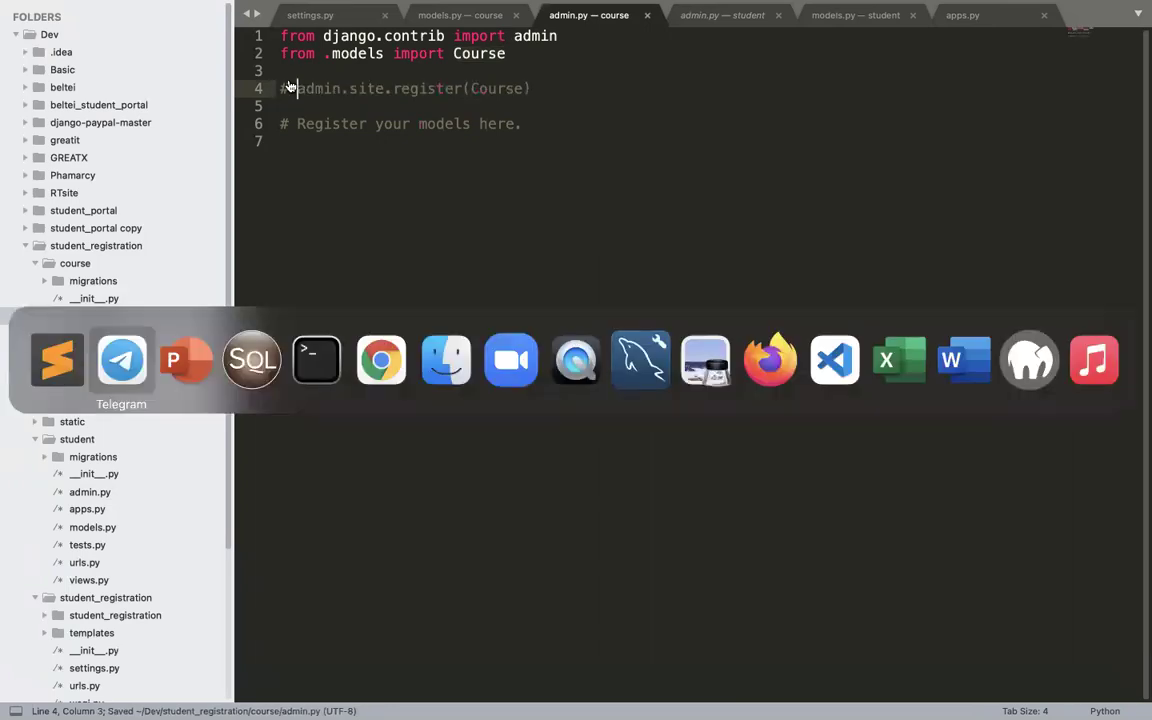
key("super+Tab")
key("super+Tab")
key("super+Tab")
key("super+Tab")
key("super+Tab")
key("super+Tab")
key("super+Tab")
key("super+Tab")
key("super+Tab")
key("super+Tab")
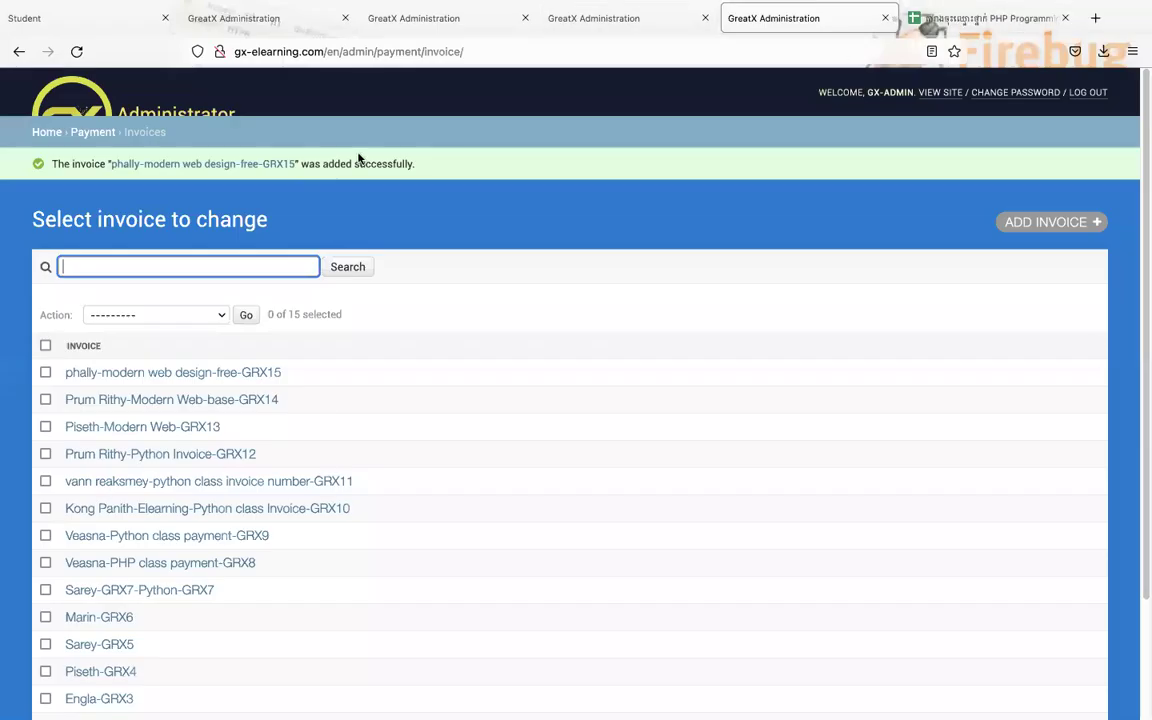
left_click(1096, 18)
type("127.0.0.1:8000/adm")
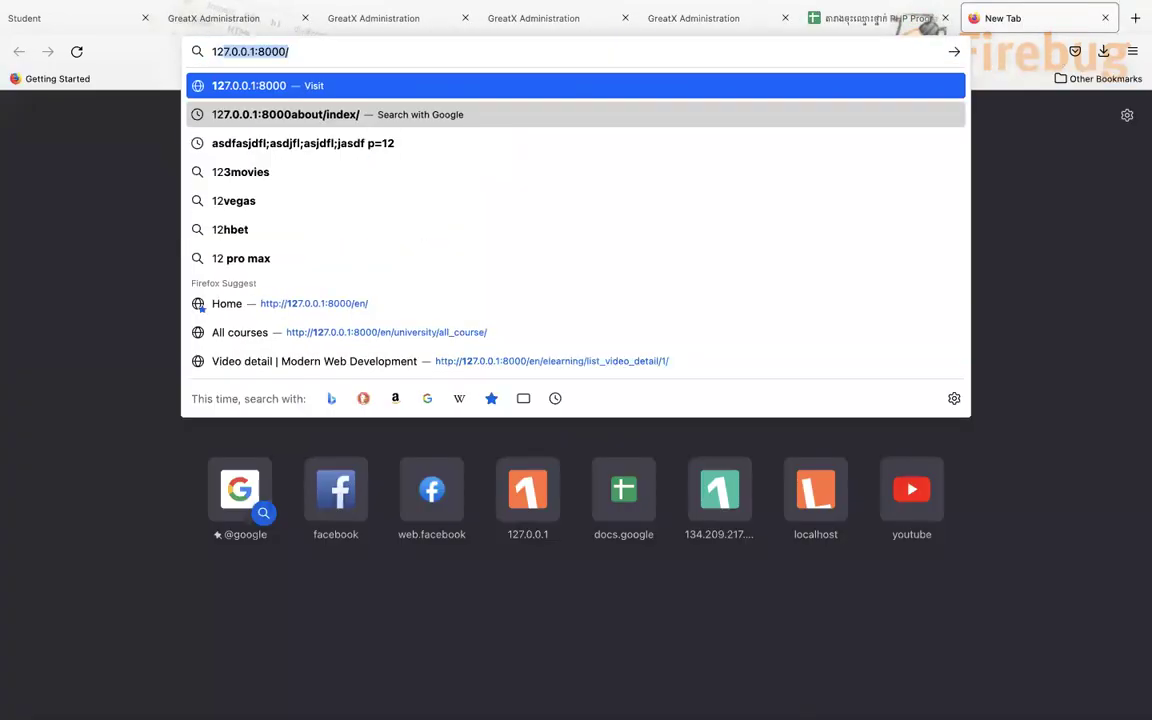
key("Return")
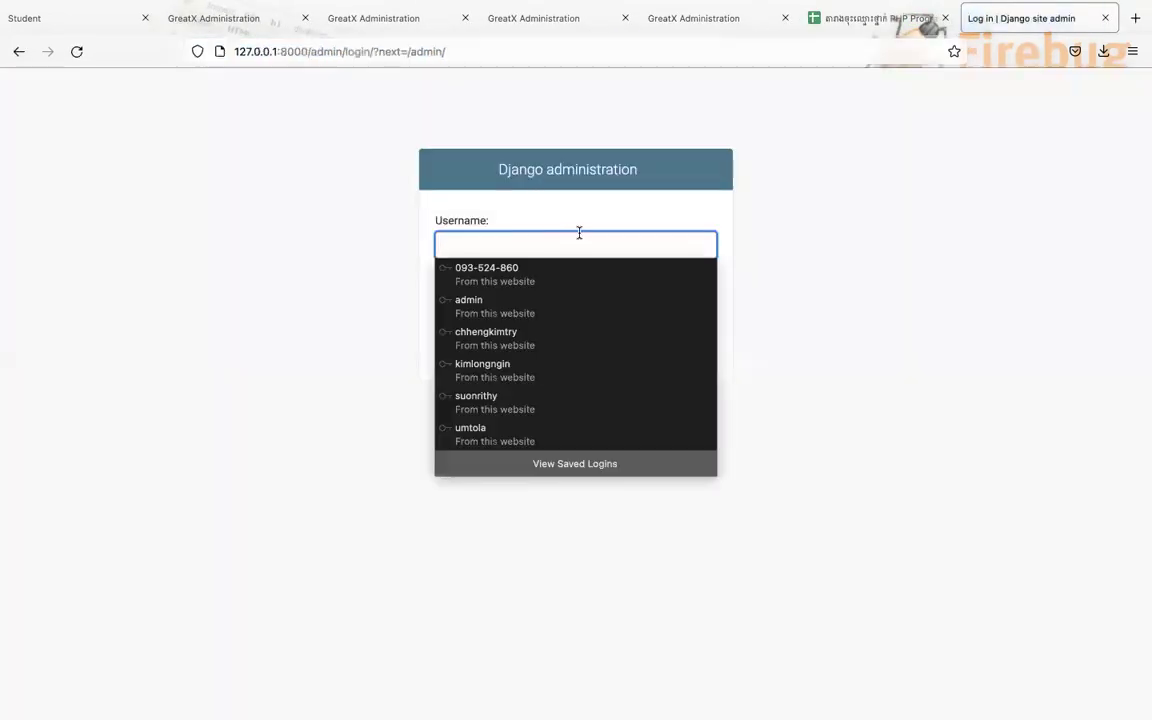
Step: Fill in the saved admin username and password and log in to Django administration
left_click(483, 300)
left_click(569, 349)
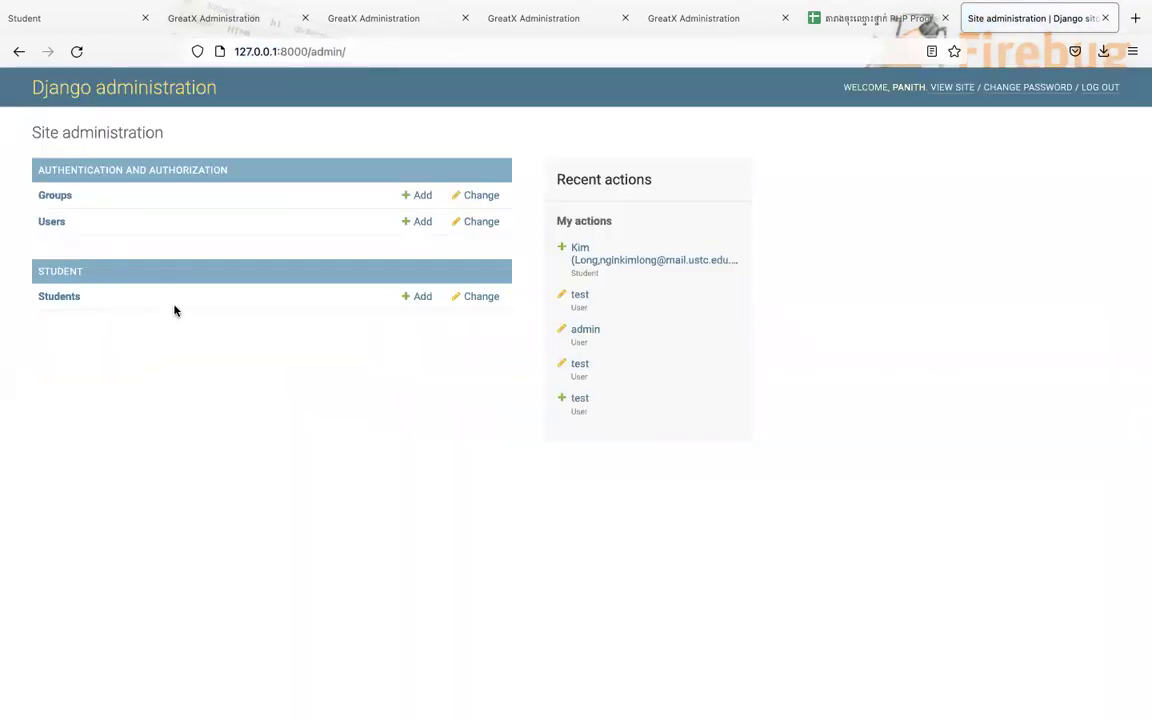
Step: Look at the Students list, return to the site administration home page and examine its Student section
left_click(56, 299)
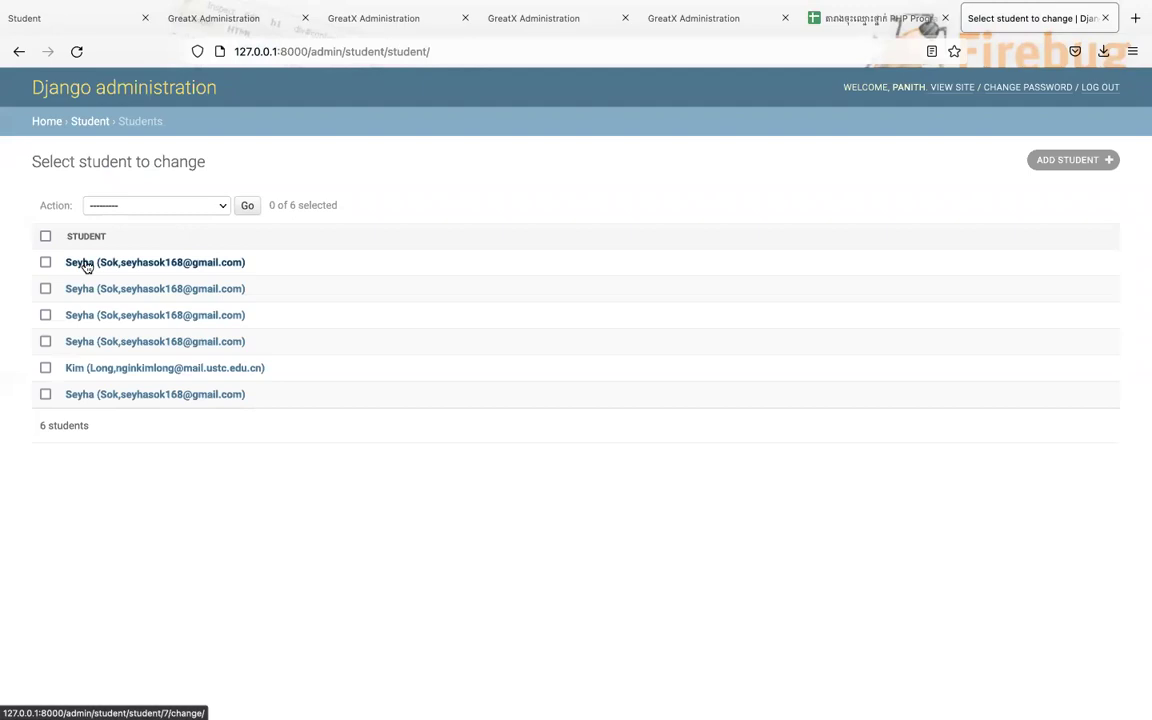
left_click(95, 86)
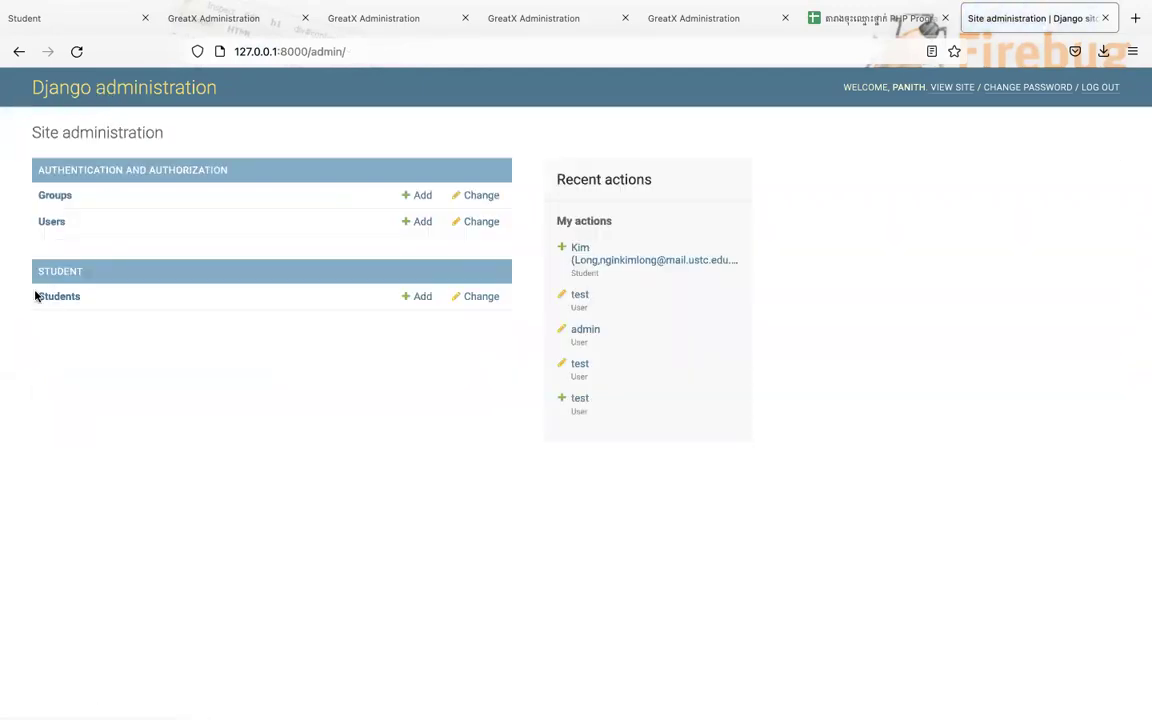
left_click_drag(33, 296, 95, 296)
left_click(3, 271)
mouse_move(77, 278)
left_mouse_down()
mouse_move(27, 277)
mouse_move(89, 270)
left_mouse_up()
mouse_move(420, 8)
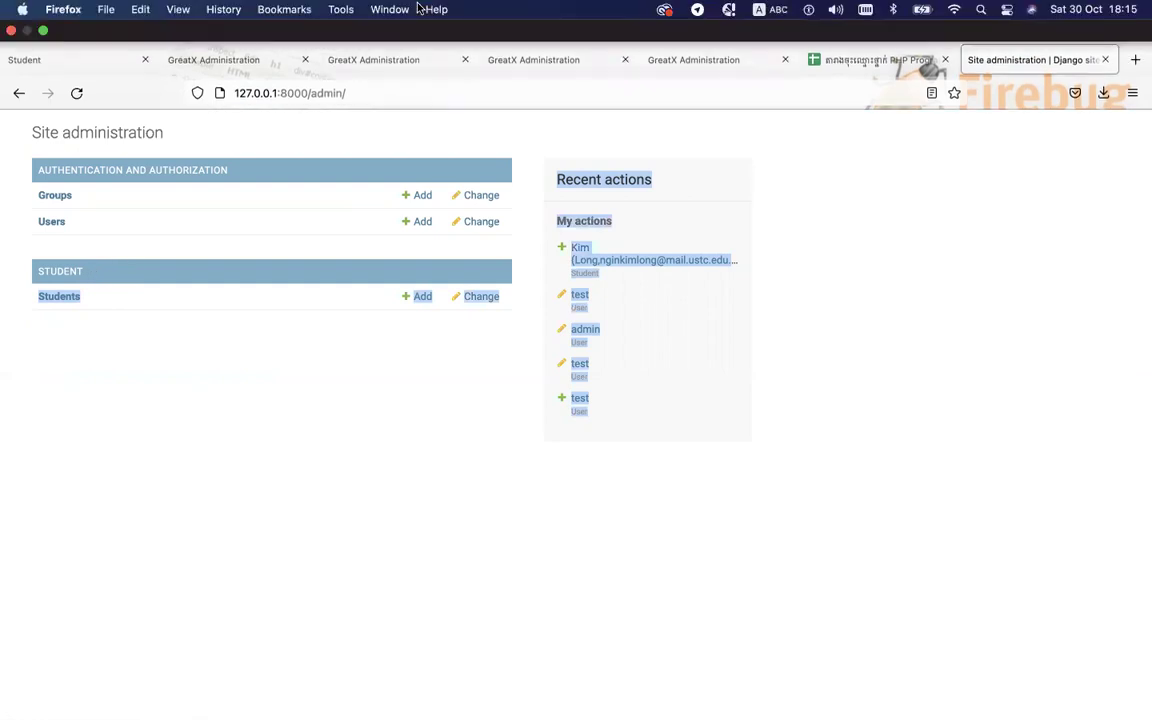
left_click(159, 380)
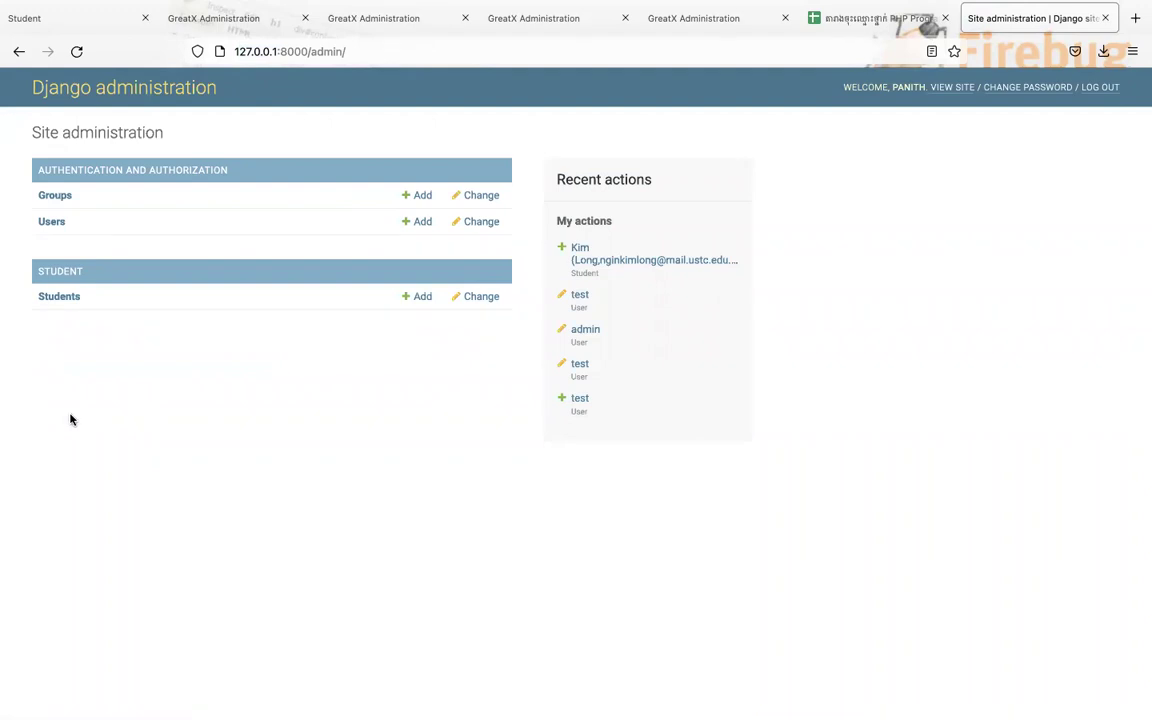
Step: Switch to Sublime Text, uncomment the admin.site.register(Course) line in the course app's admin.py and save the file
key("super+Tab")
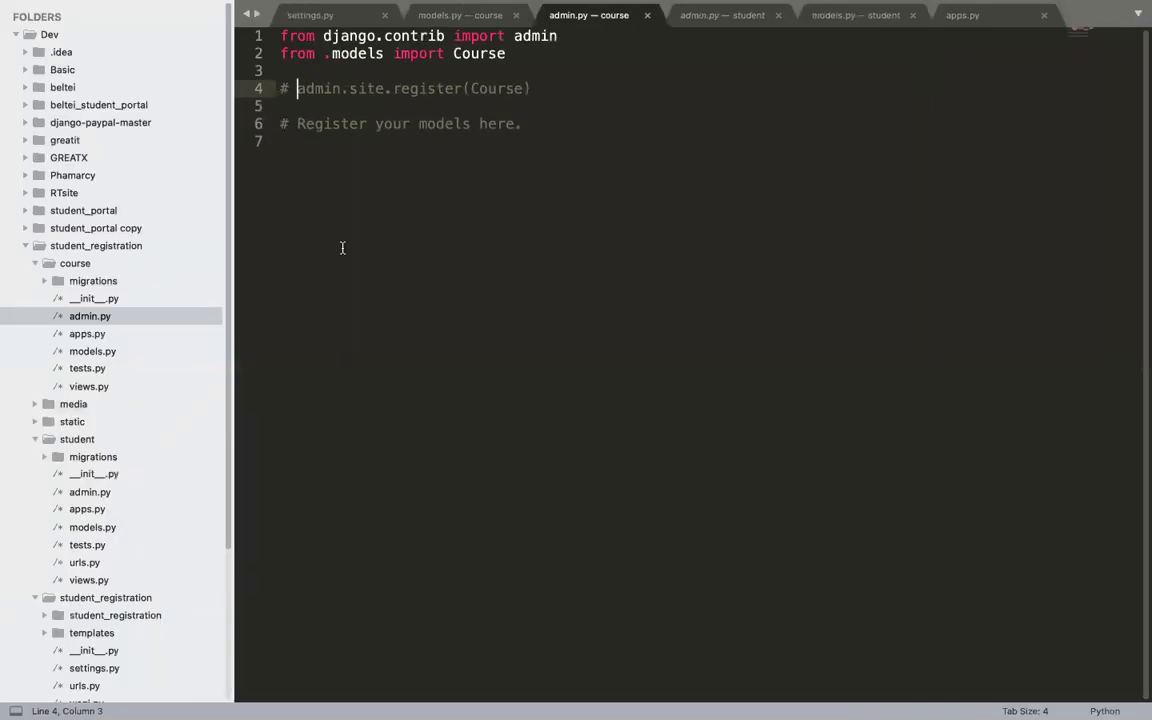
key("super+slash")
key("super+s")
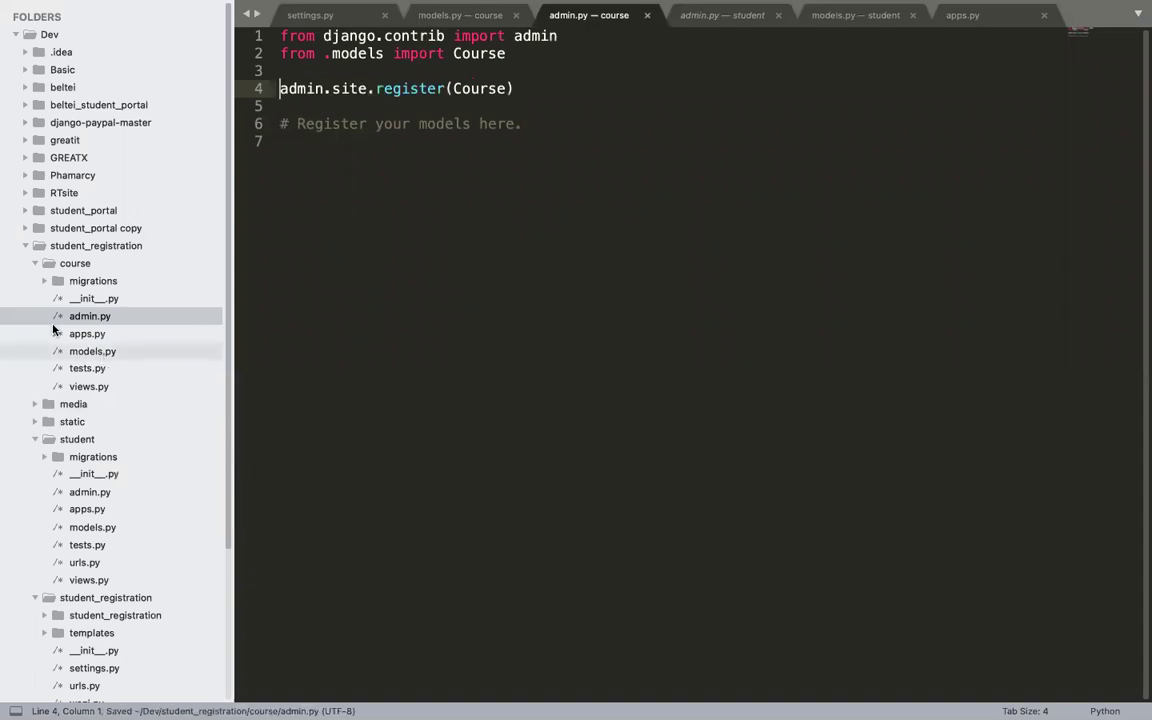
Step: Review the Course import and registration lines in the course app's admin.py
left_click(34, 264)
left_click(34, 264)
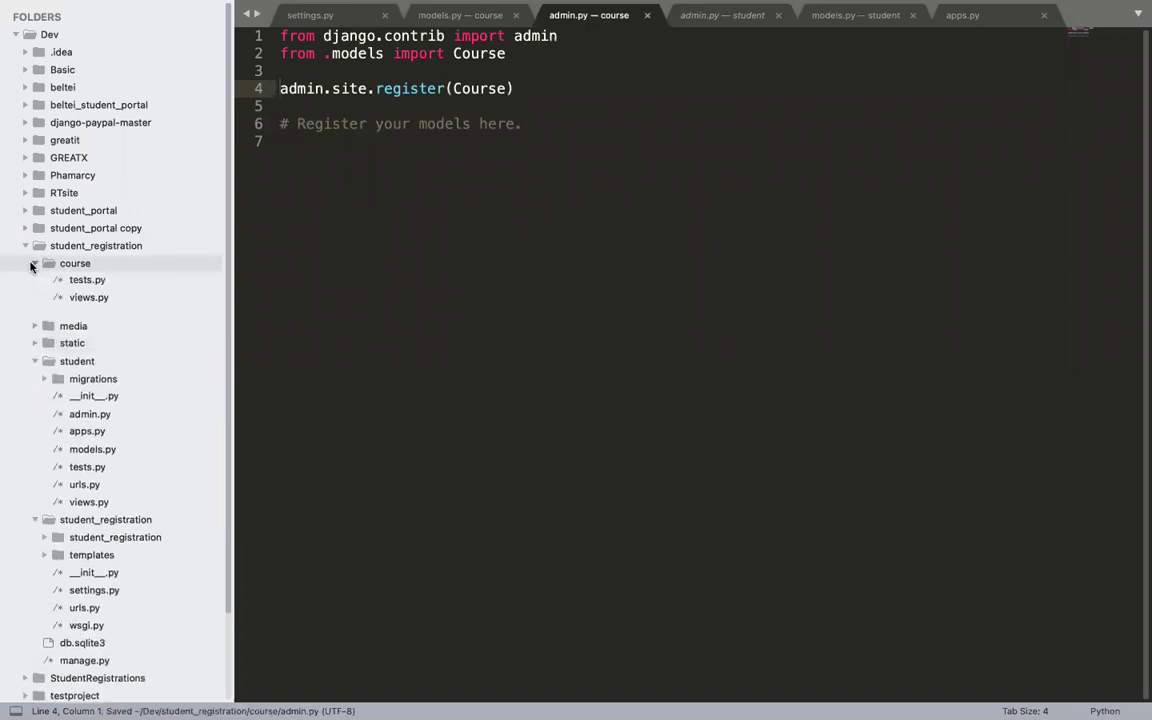
left_click(88, 316)
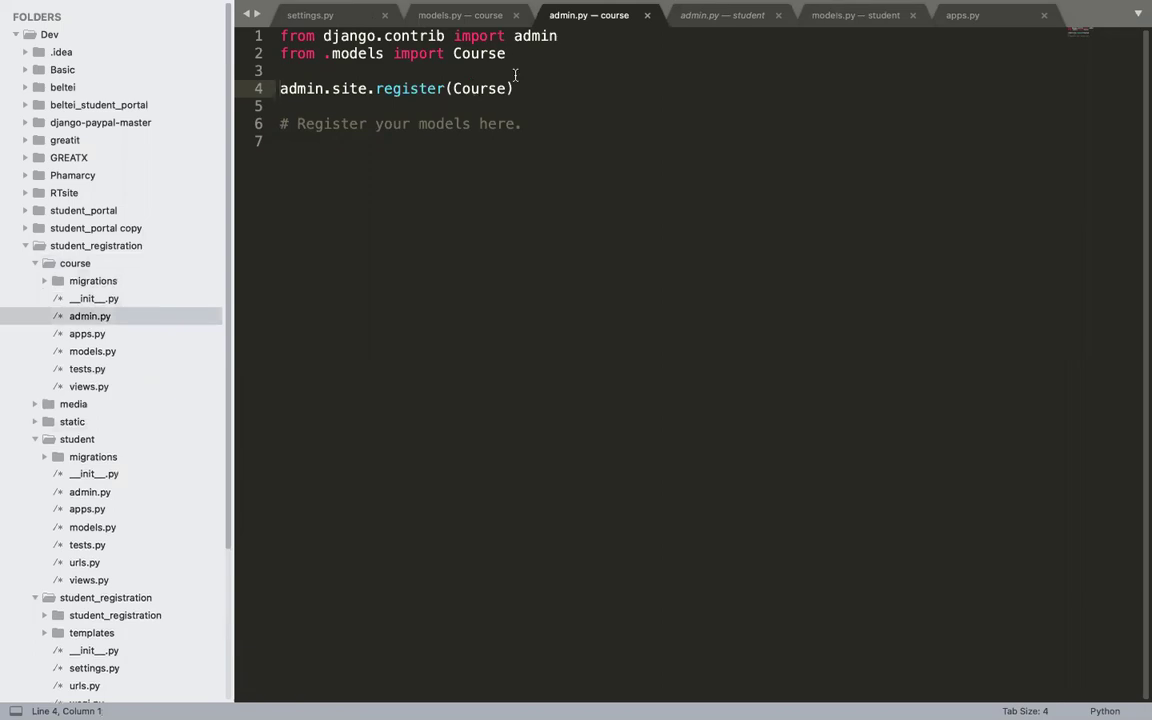
left_click_drag(523, 88, 261, 54)
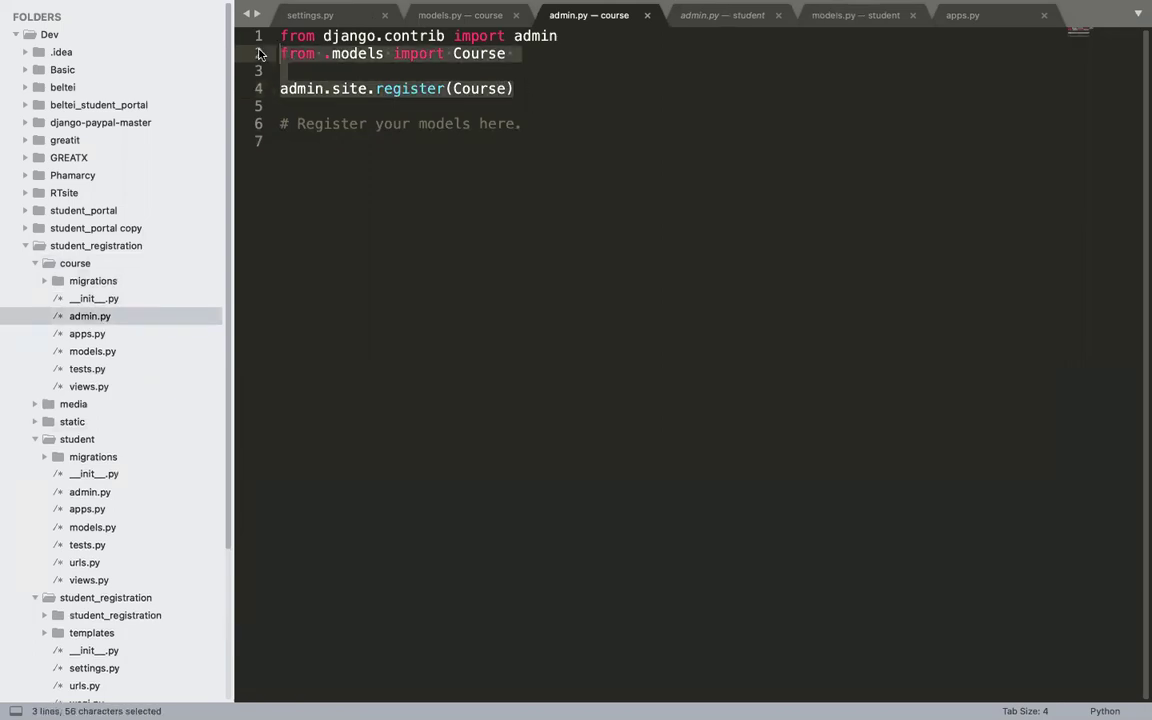
left_click_drag(527, 52, 515, 90)
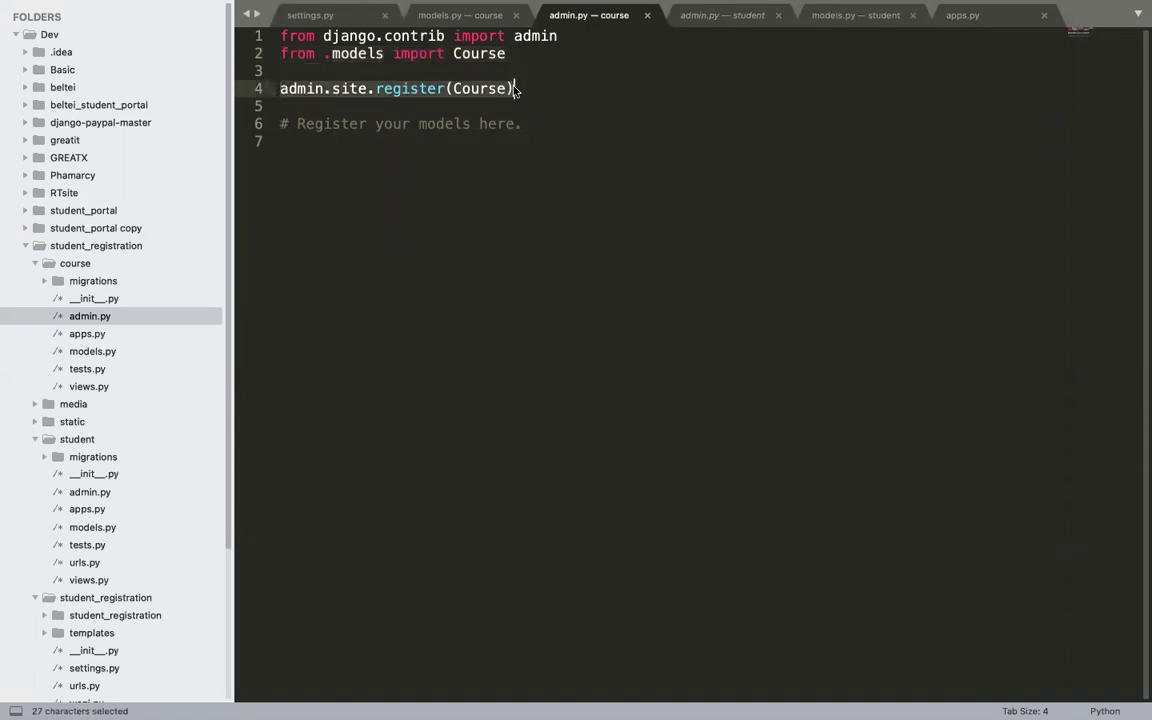
Step: Switch to Firefox, reload the site administration page and check its Course section
key("super+Tab")
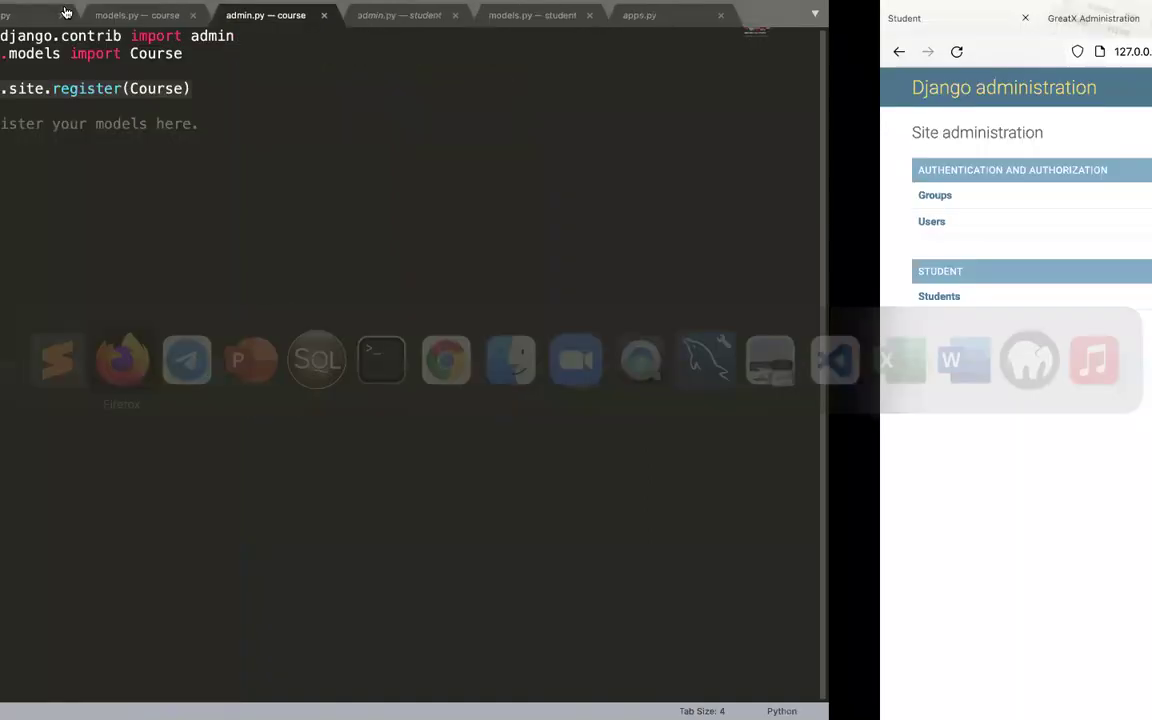
left_click(81, 57)
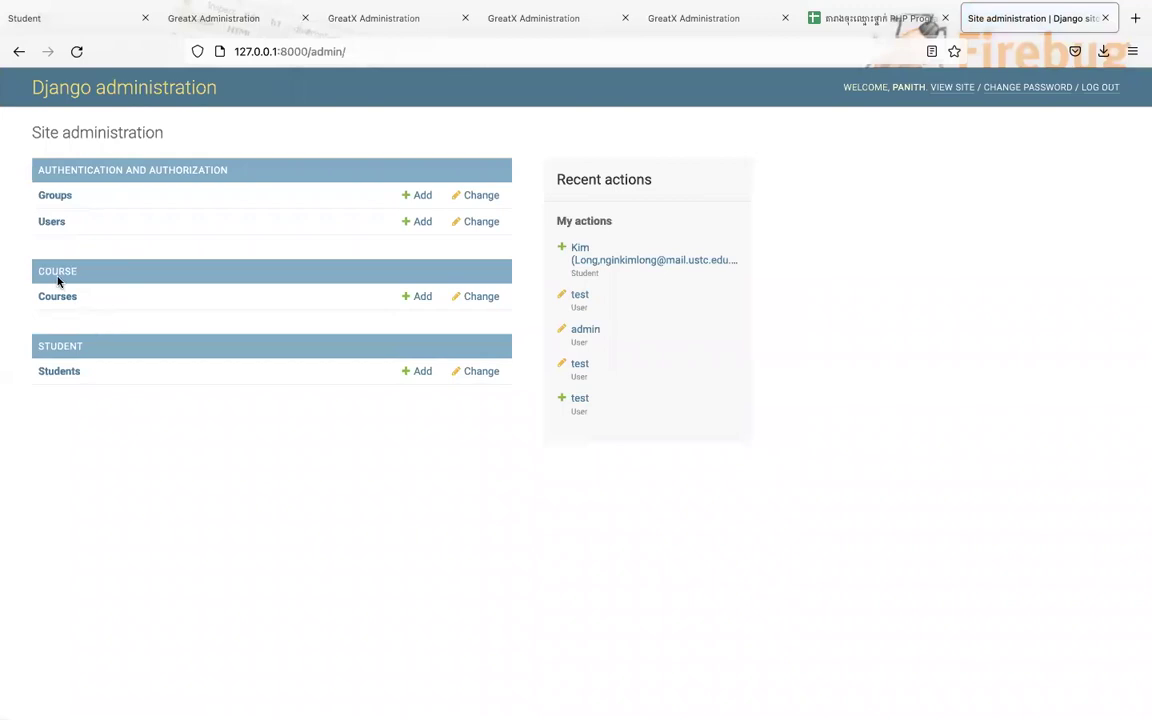
left_click_drag(89, 274, 3, 271)
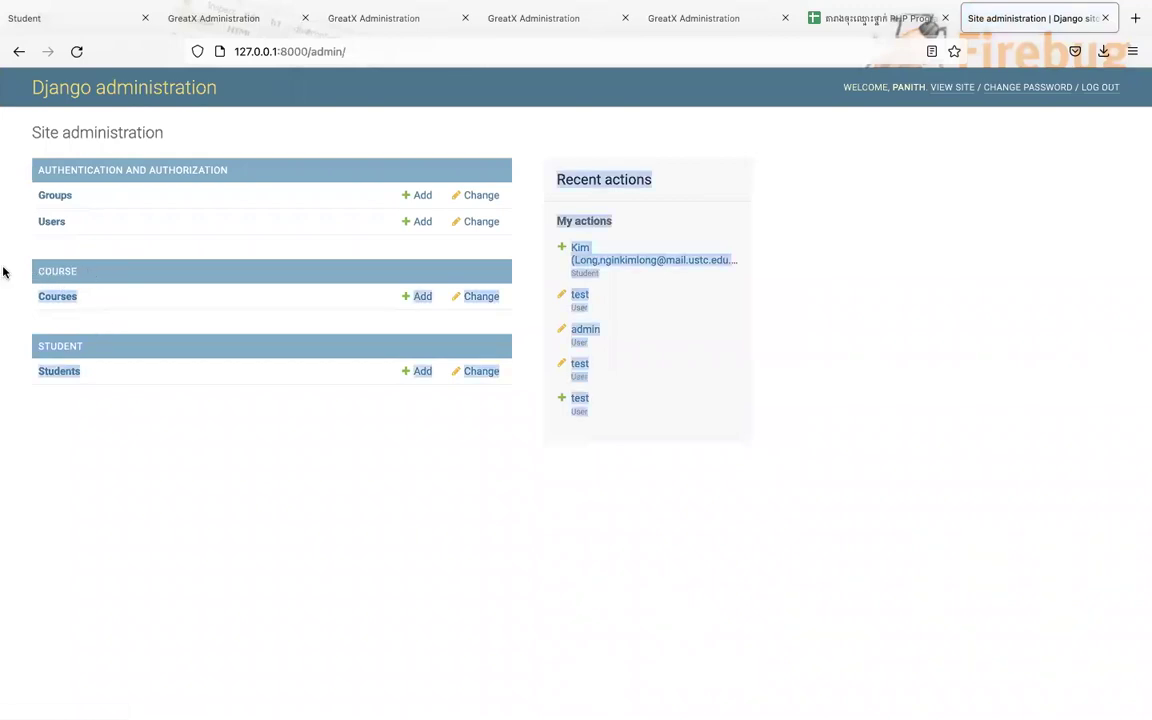
left_click(92, 270)
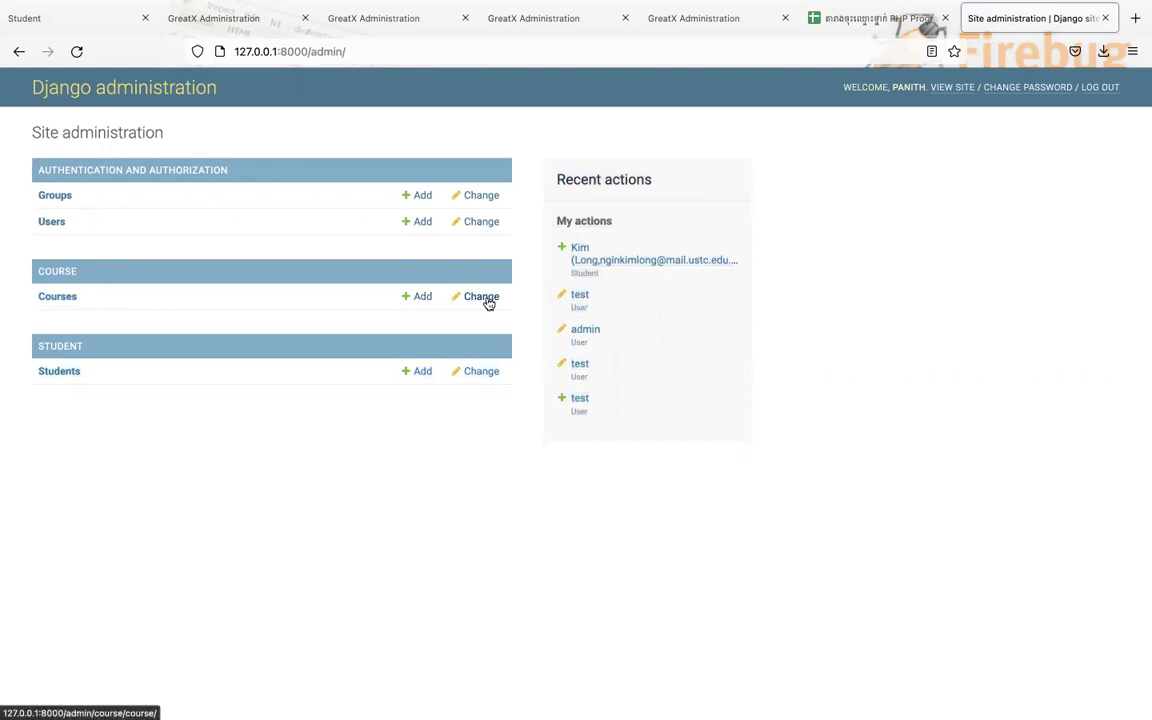
Step: Look at the Courses list, return to site administration and open the form for adding a course
left_click(56, 303)
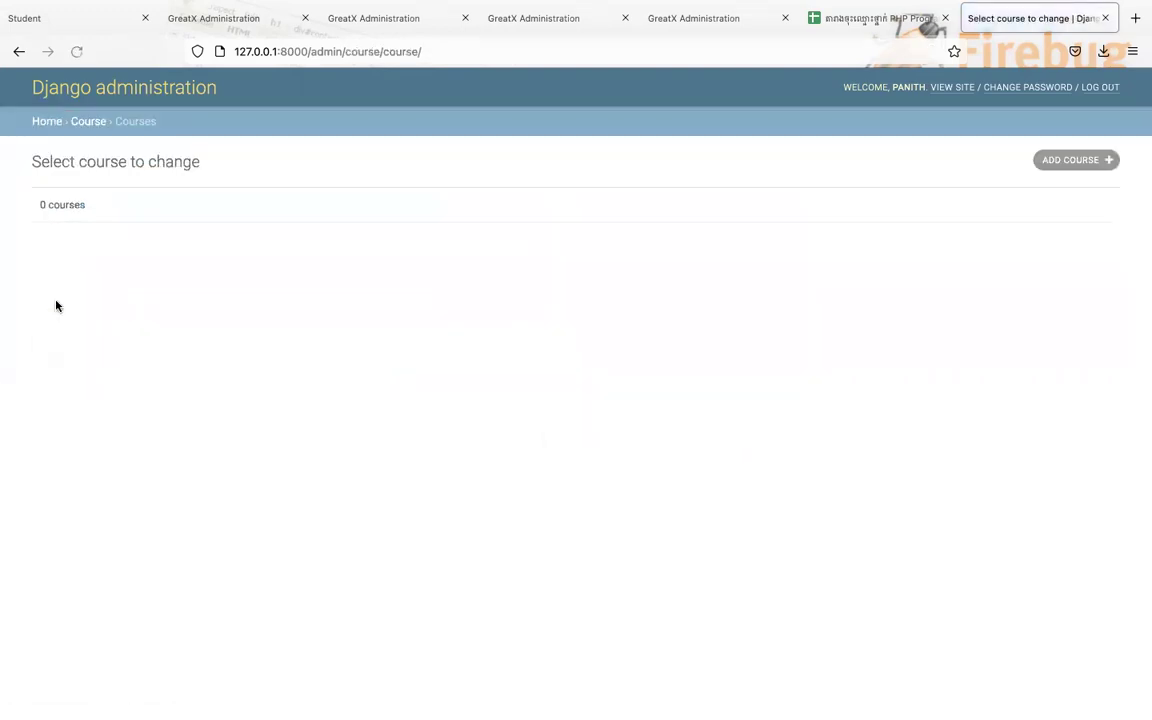
left_click(19, 51)
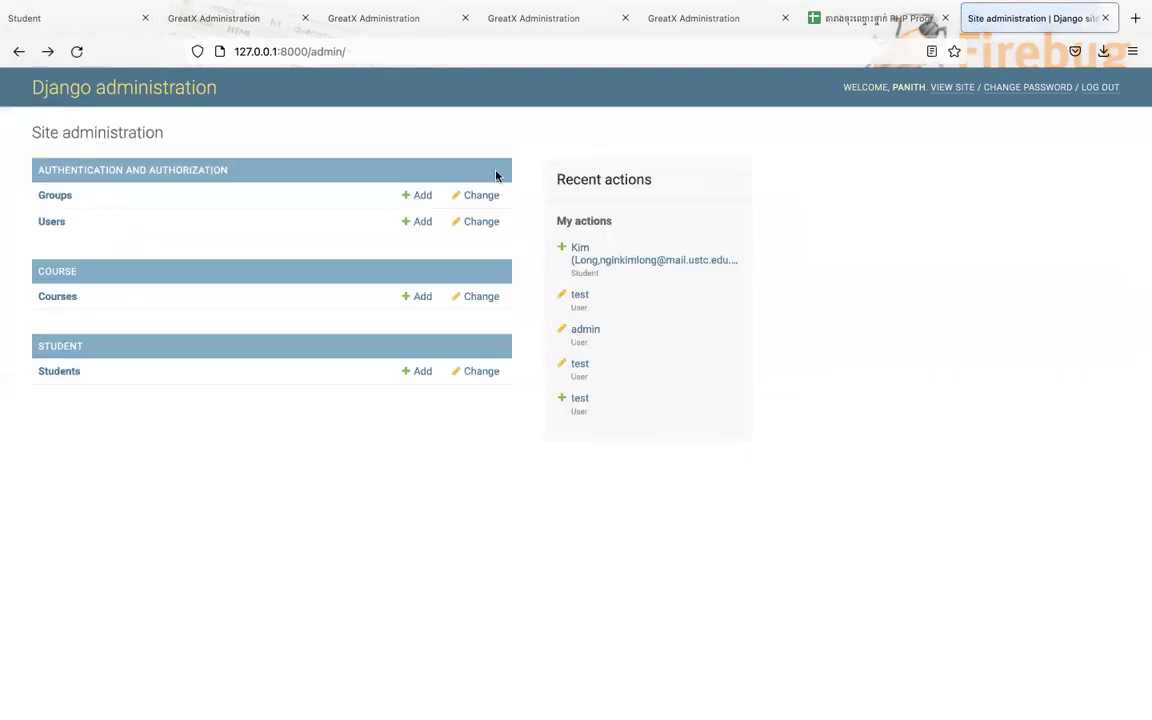
left_click(423, 299)
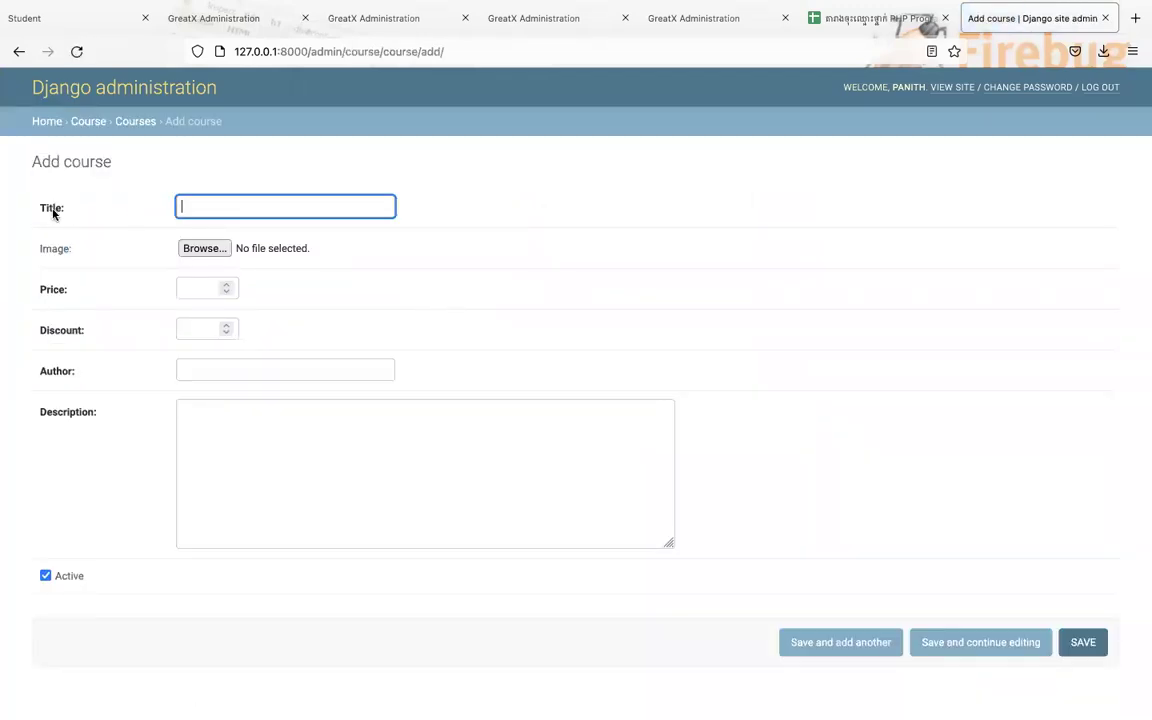
Step: Take Firefox and Sublime Text out of full screen and place the course app's models.py beside the Add course form
mouse_move(44, 4)
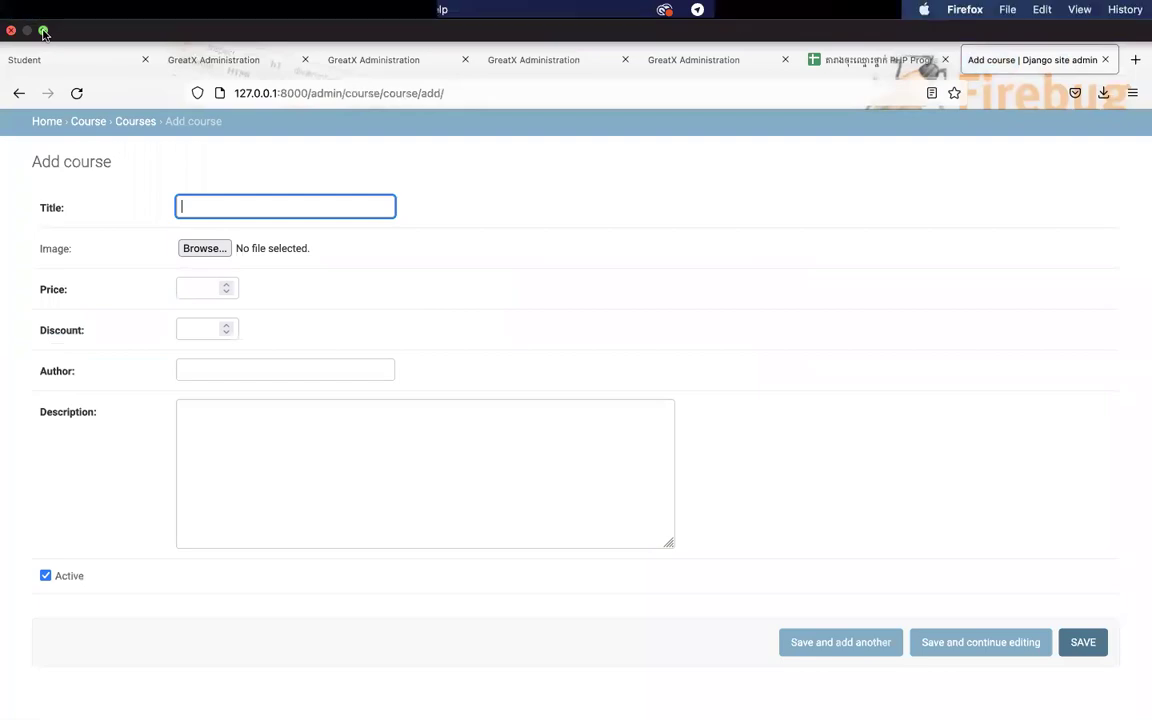
left_click(43, 31)
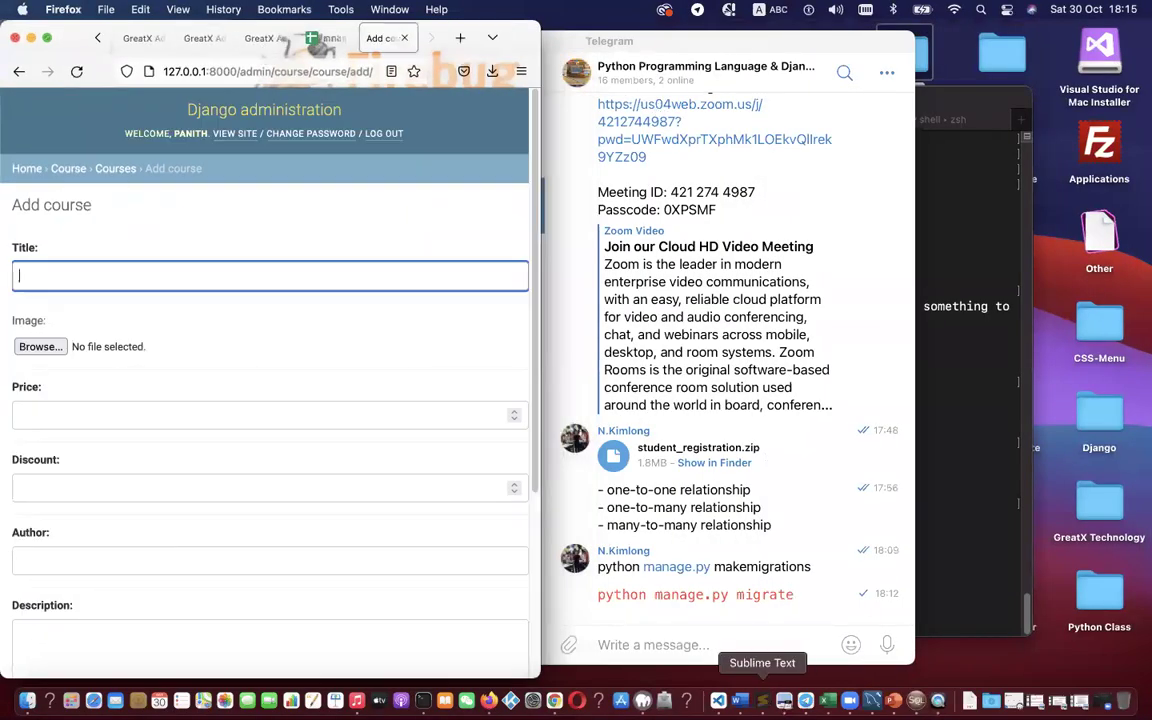
left_click(762, 700)
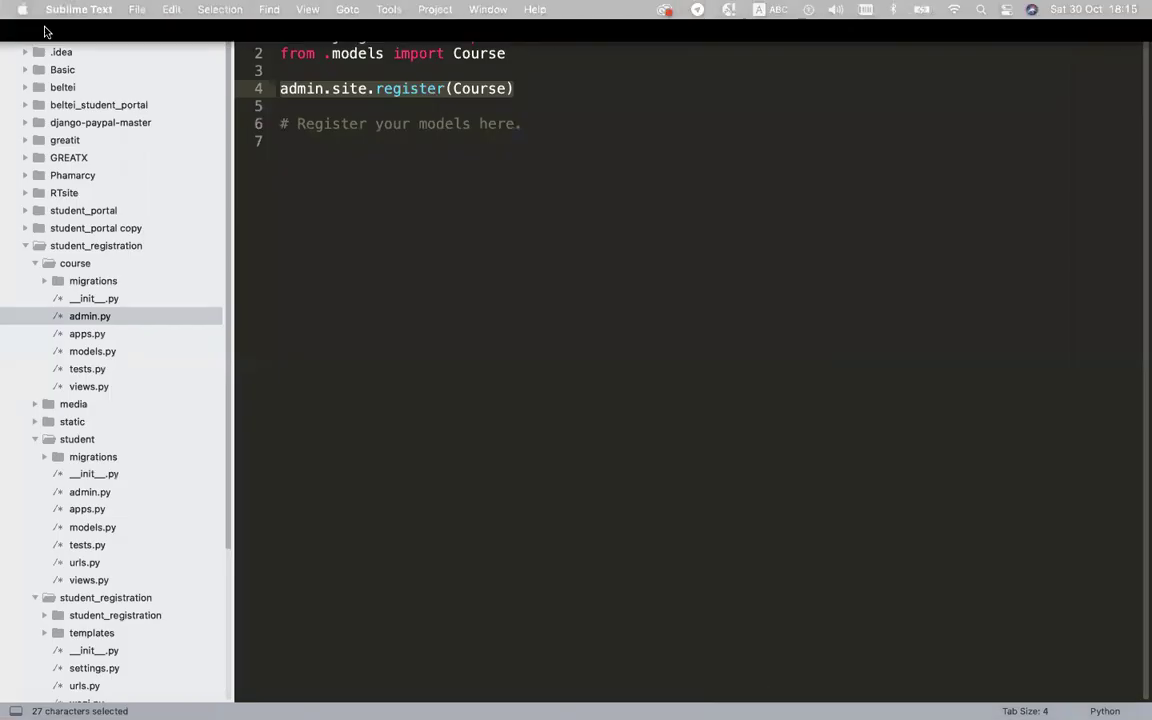
left_click(44, 31)
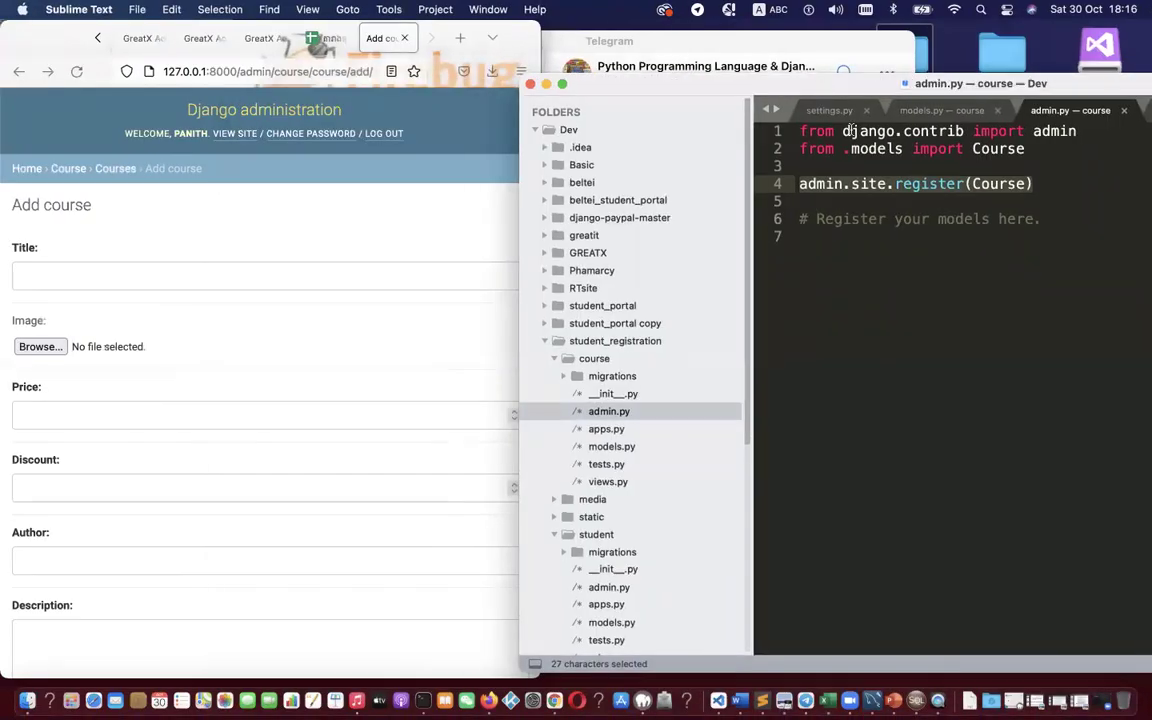
left_click(950, 111)
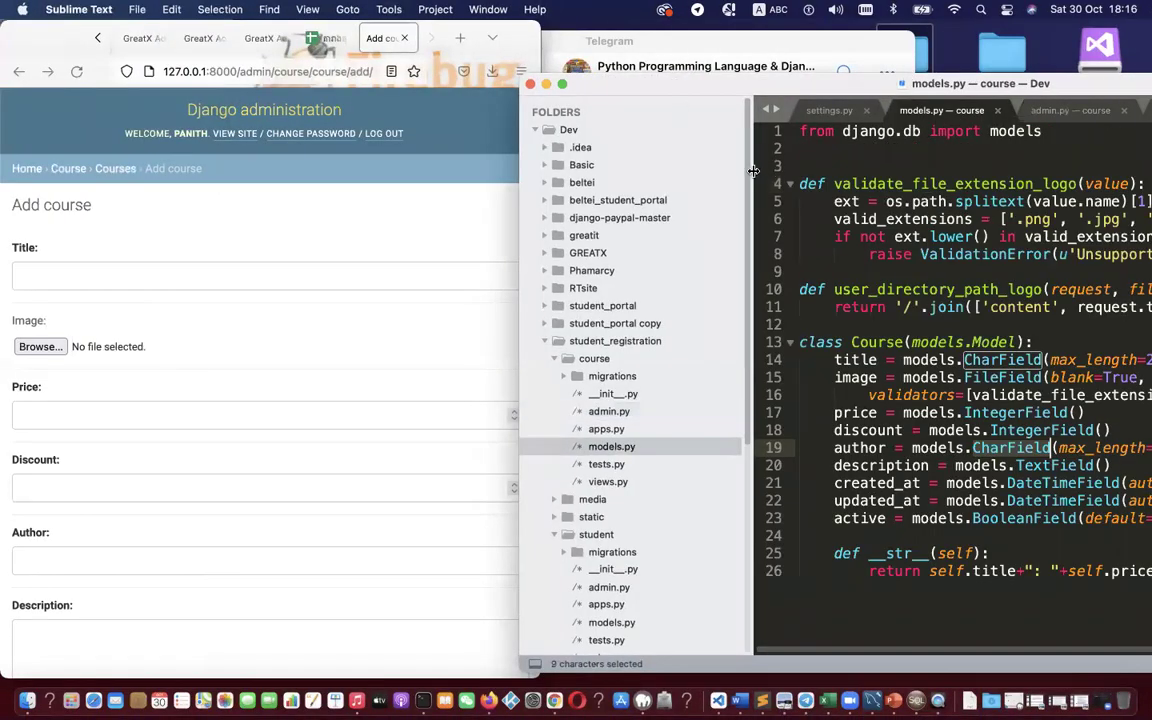
left_click_drag(753, 170, 632, 170)
left_click_drag(700, 84, 767, 66)
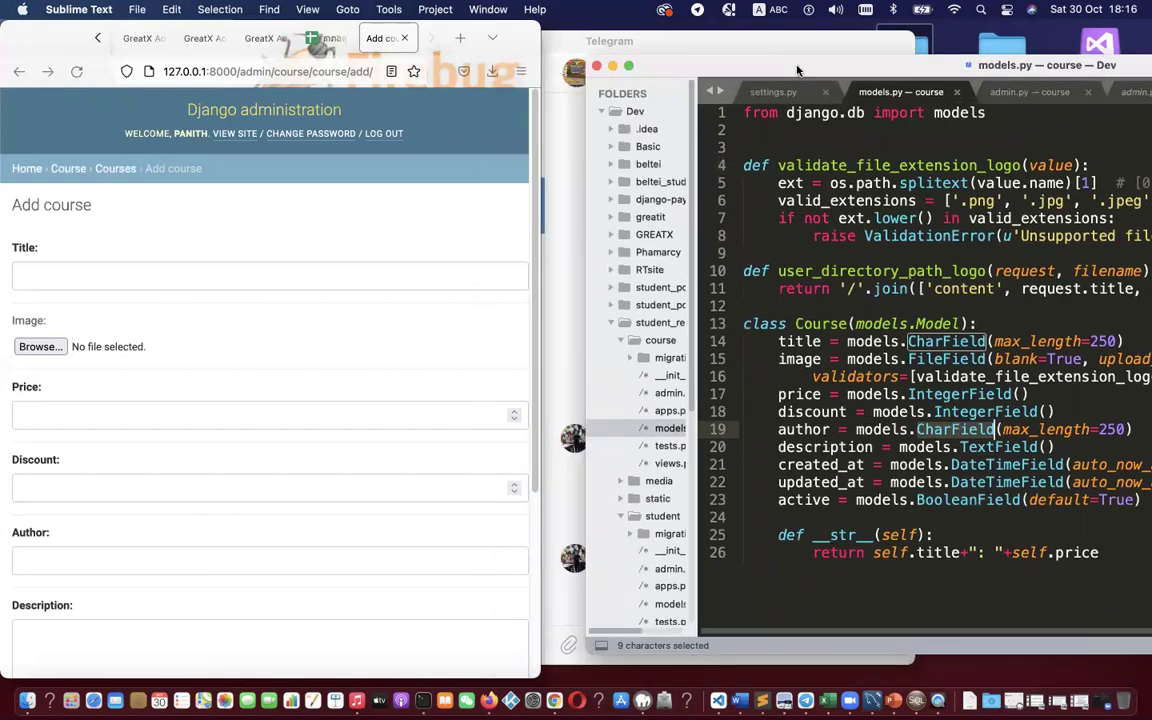
Step: Compare the Course model's fields in models.py with the fields on the Add course form, from title to active
double_click(798, 343)
left_click_drag(48, 40, 86, 40)
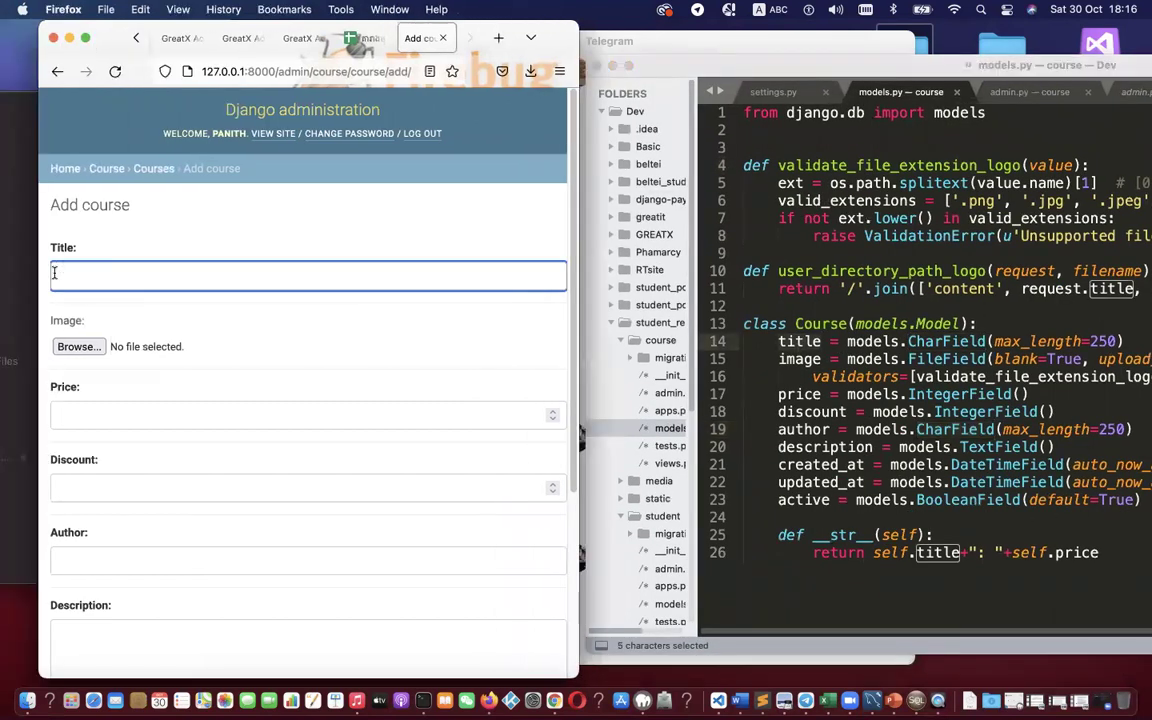
left_click(93, 280)
key("Escape")
left_click(195, 213)
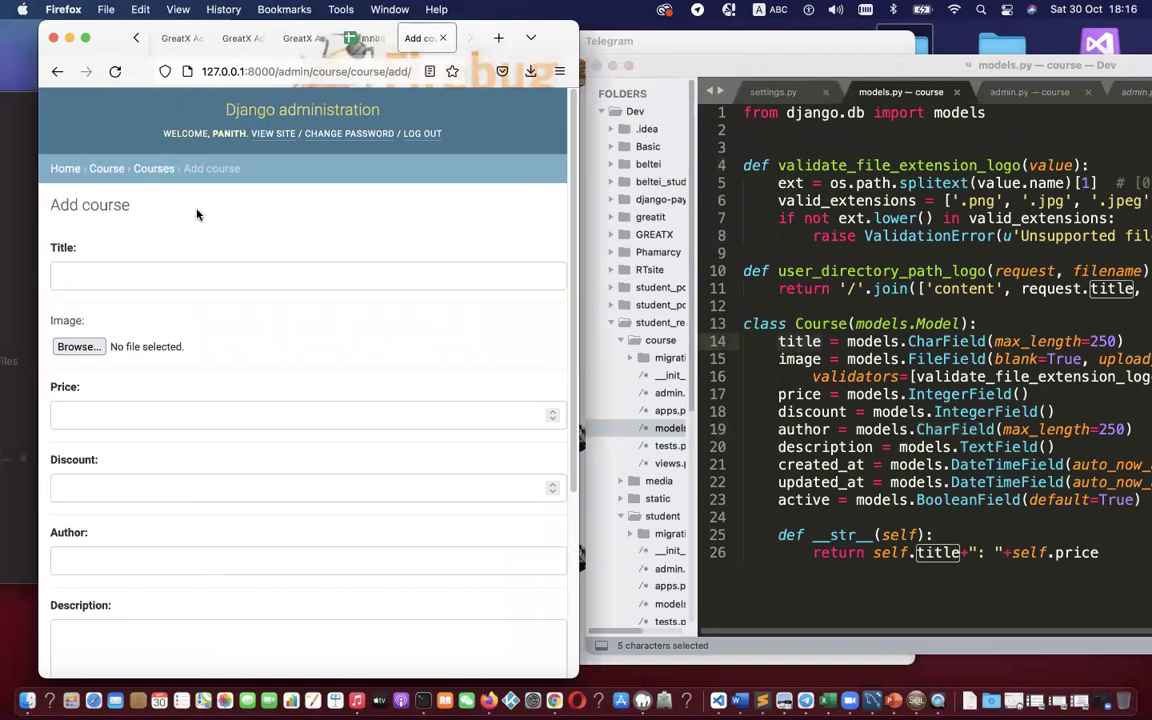
scroll(195, 213, "down", 1)
left_click(790, 352)
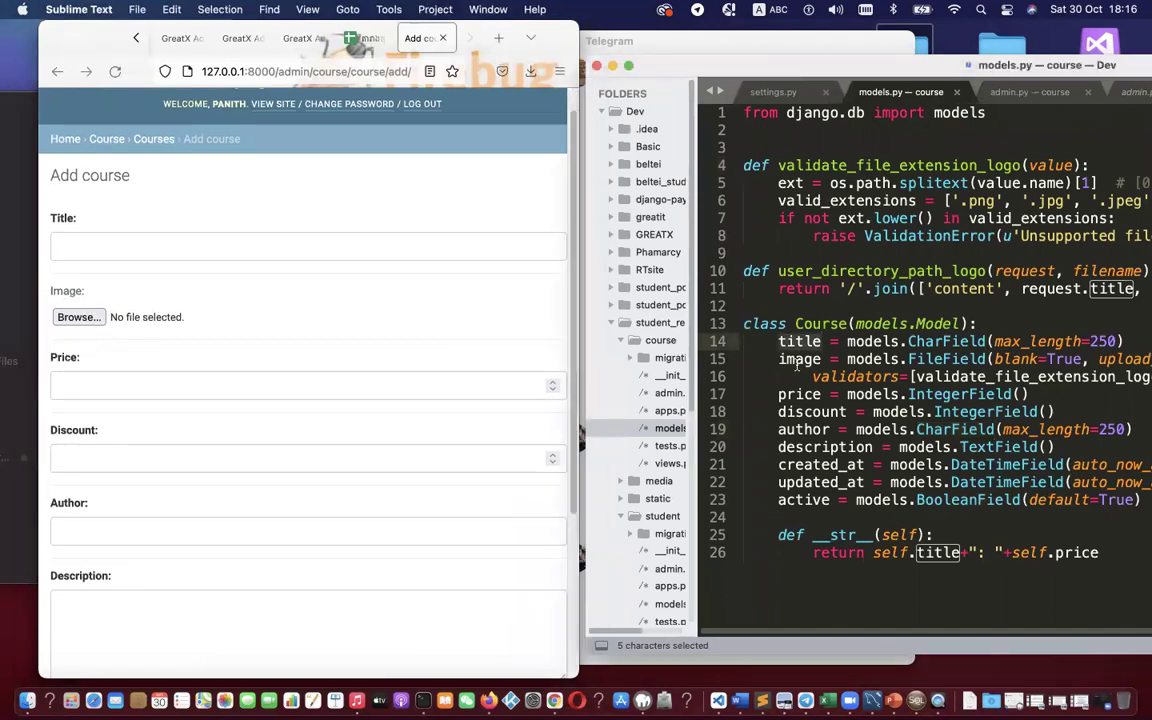
mouse_move(803, 366)
left_click(326, 381)
left_click(326, 381)
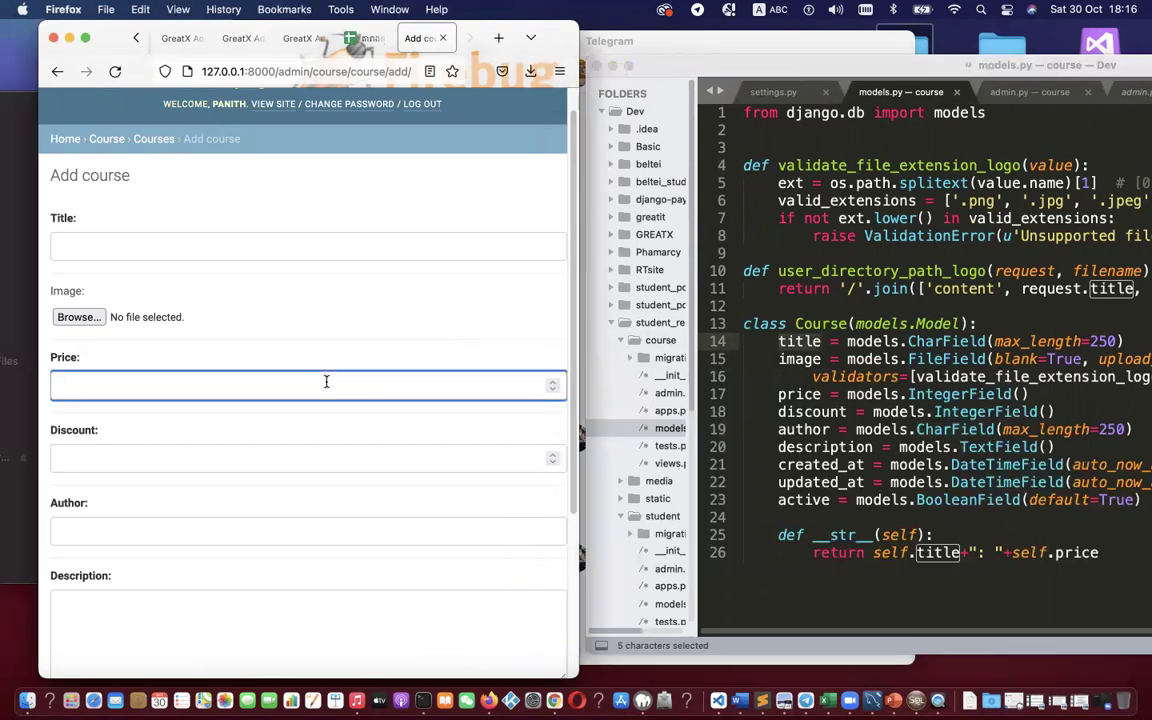
left_click(737, 372)
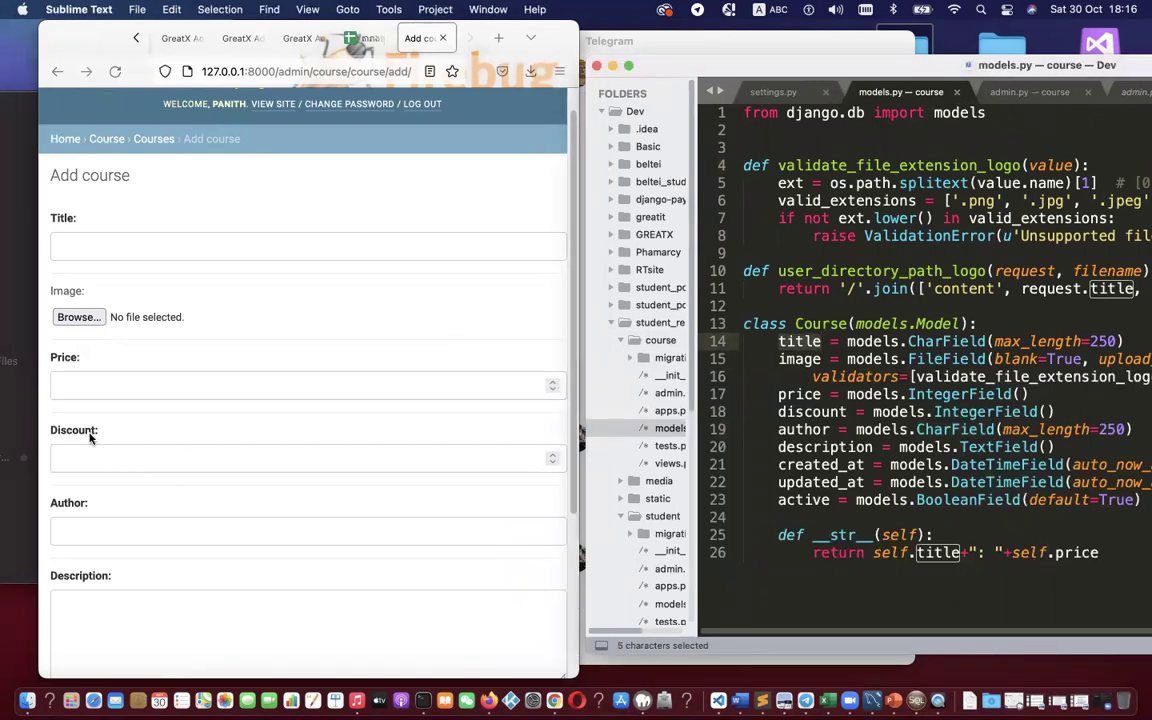
scroll(80, 440, "down", 2)
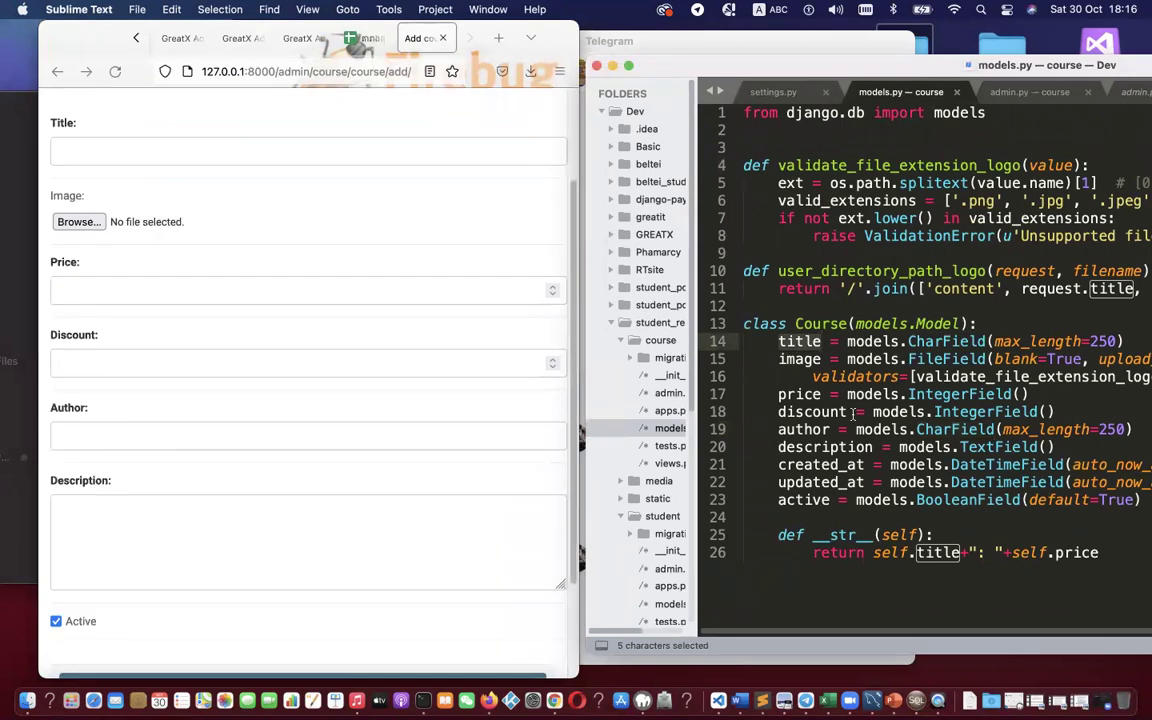
double_click(800, 429)
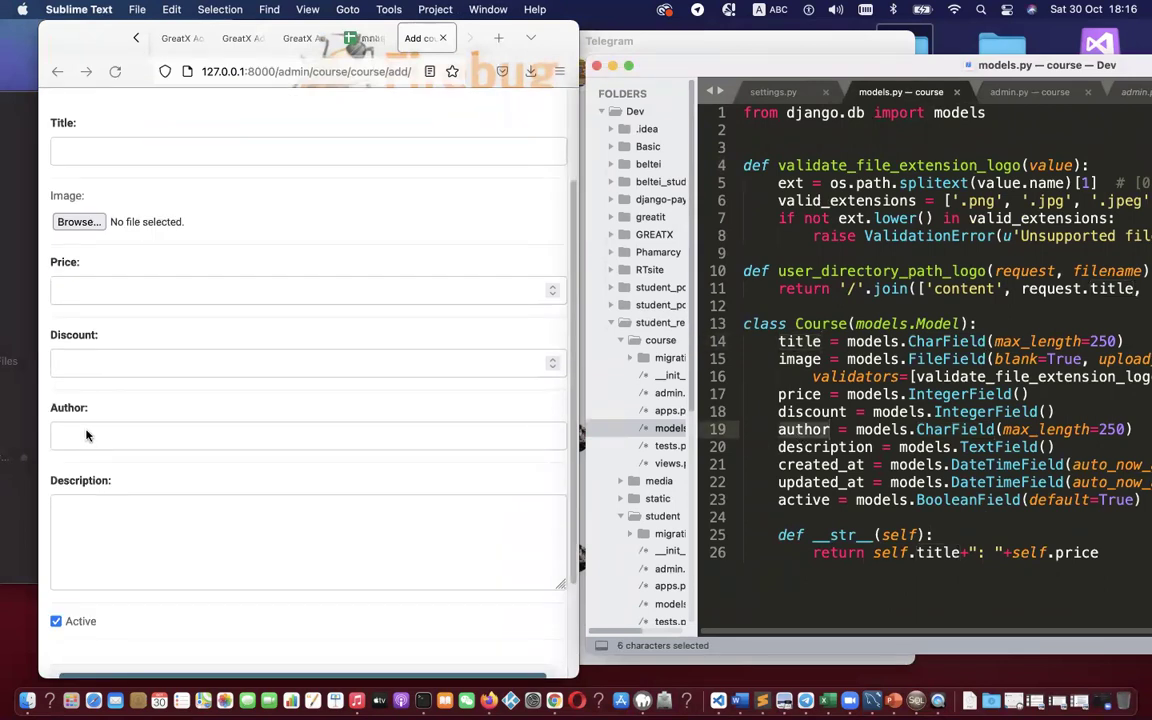
scroll(100, 460, "down", 1)
left_click(108, 478)
scroll(110, 478, "down", 1)
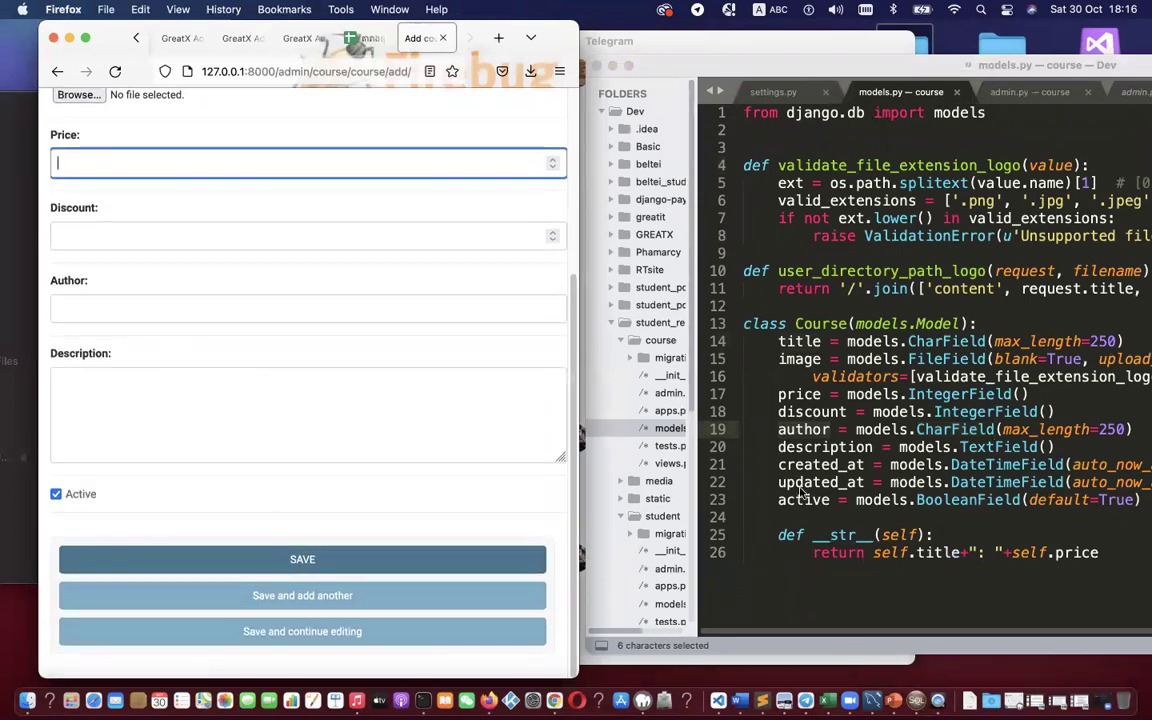
left_click(755, 468)
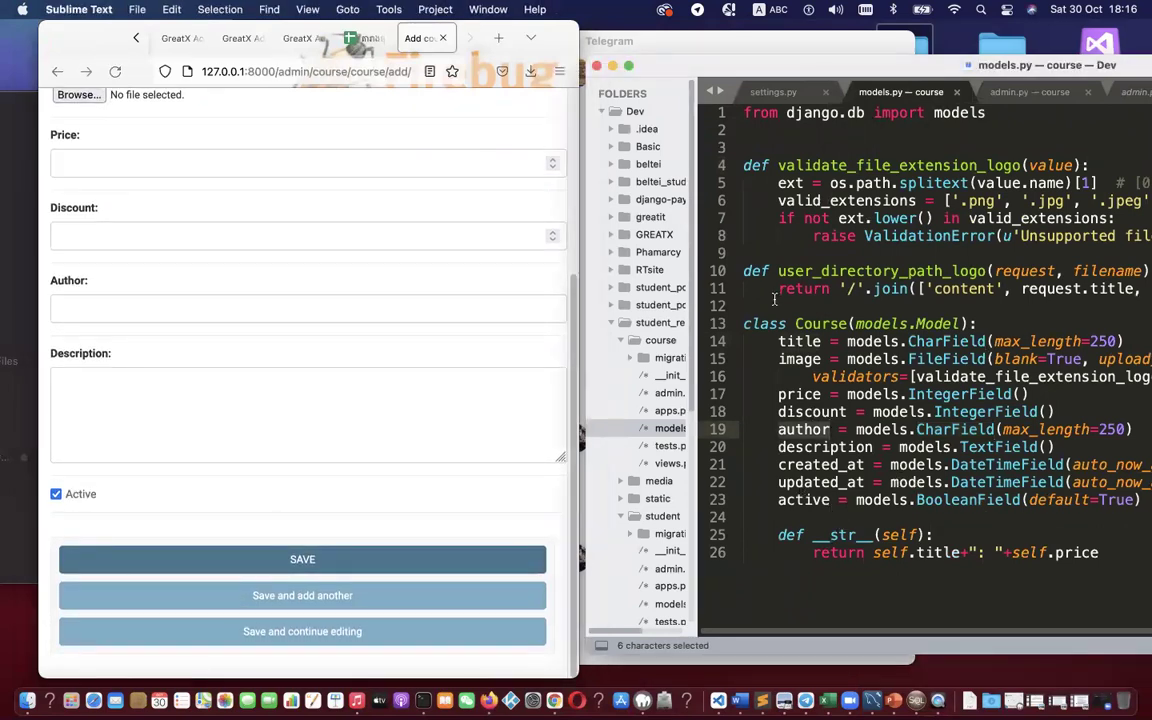
Step: Enlarge the Firefox window and put both Sublime Text and Firefox back into full screen
double_click(90, 38)
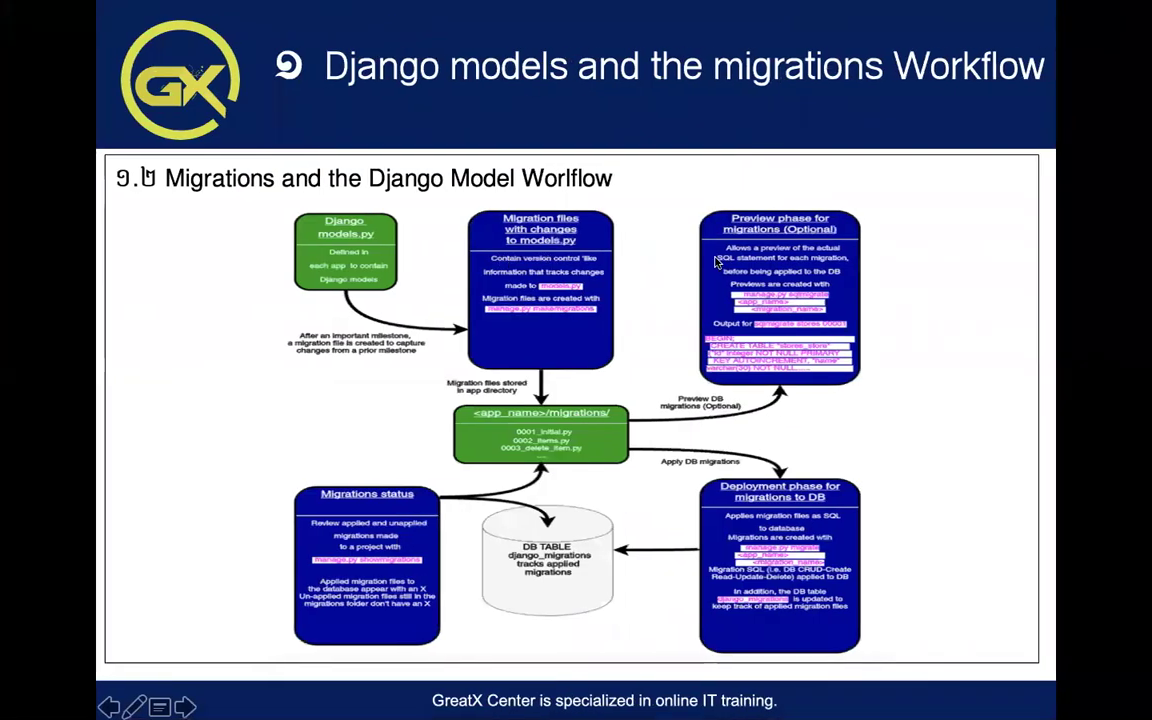
key("super+Tab")
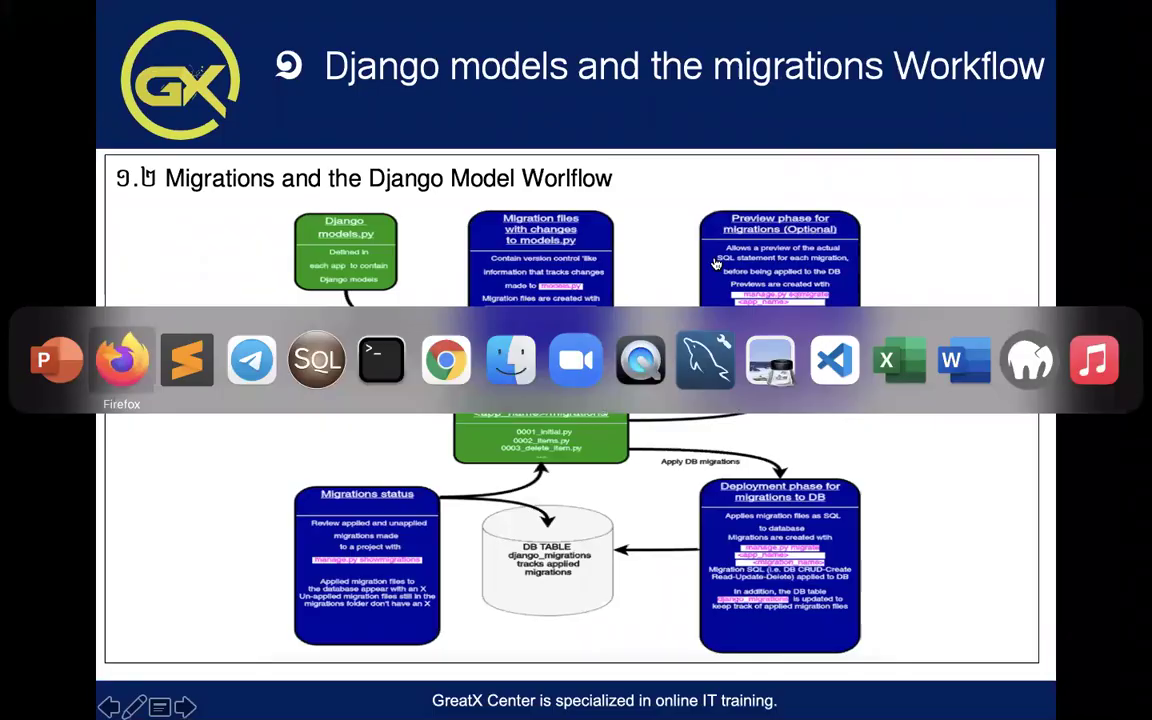
key("super+Tab")
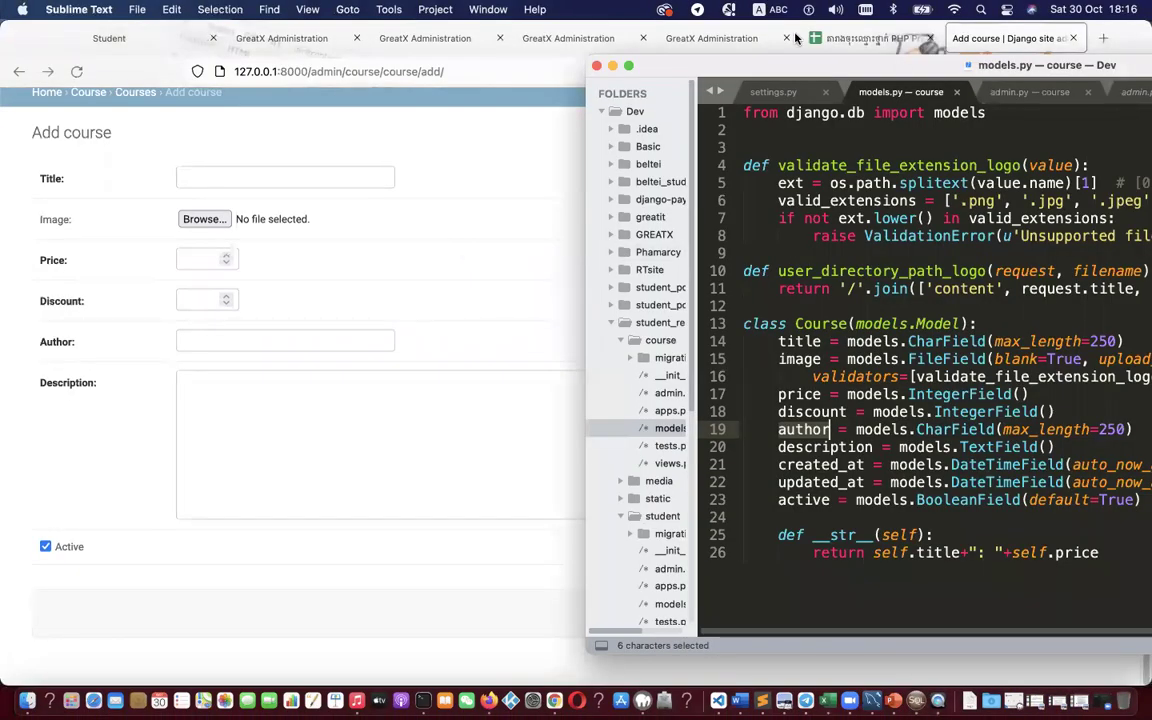
left_click(629, 65)
left_click(524, 162)
key("super+Tab")
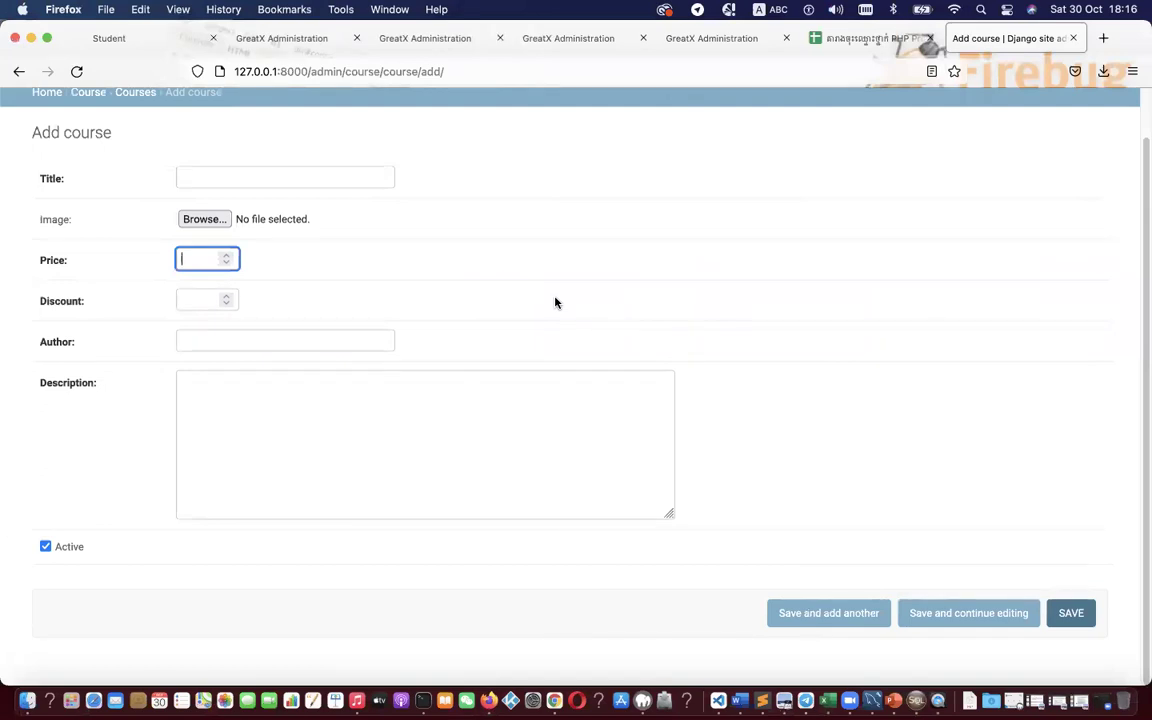
left_click(46, 38)
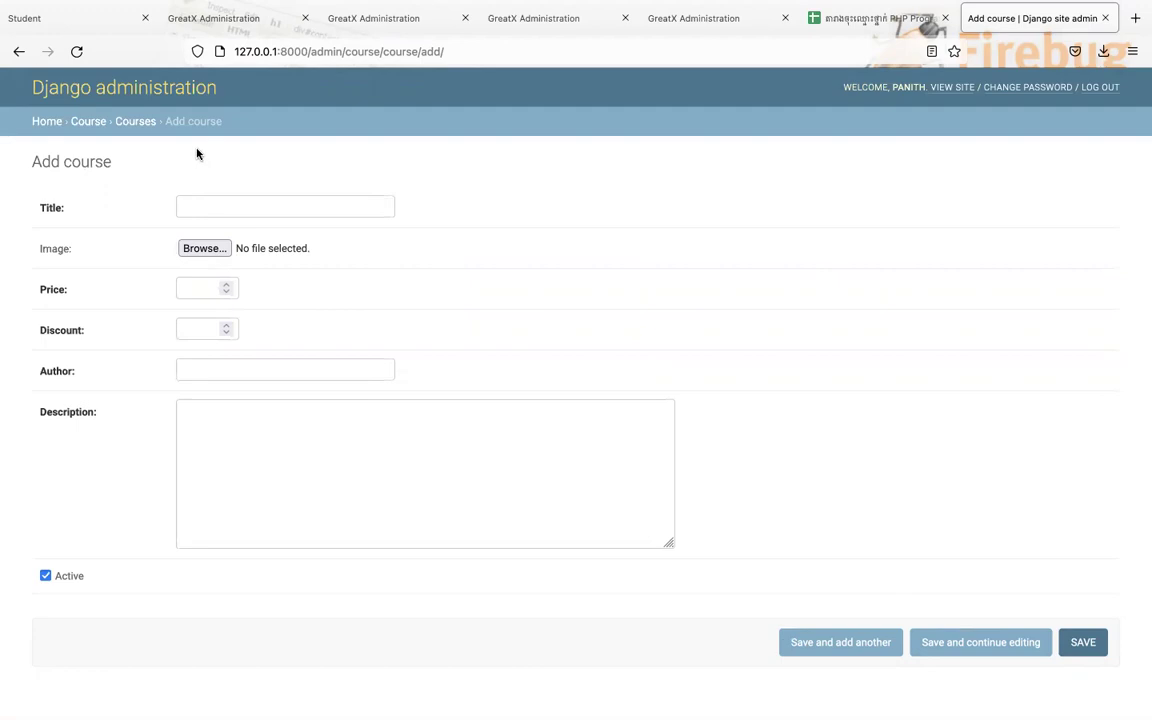
Step: Highlight the Add course heading, switch to Sublime Text and review the Course import and registration in the course app's admin.py
left_click_drag(30, 162, 113, 172)
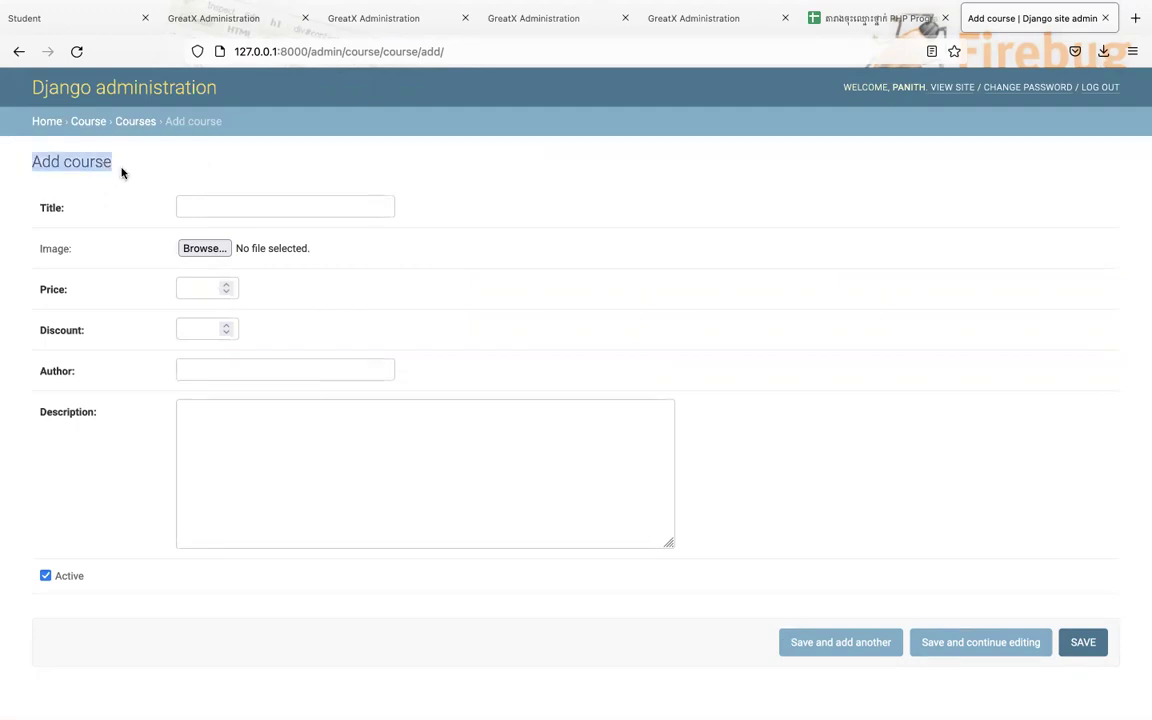
key("super+Tab")
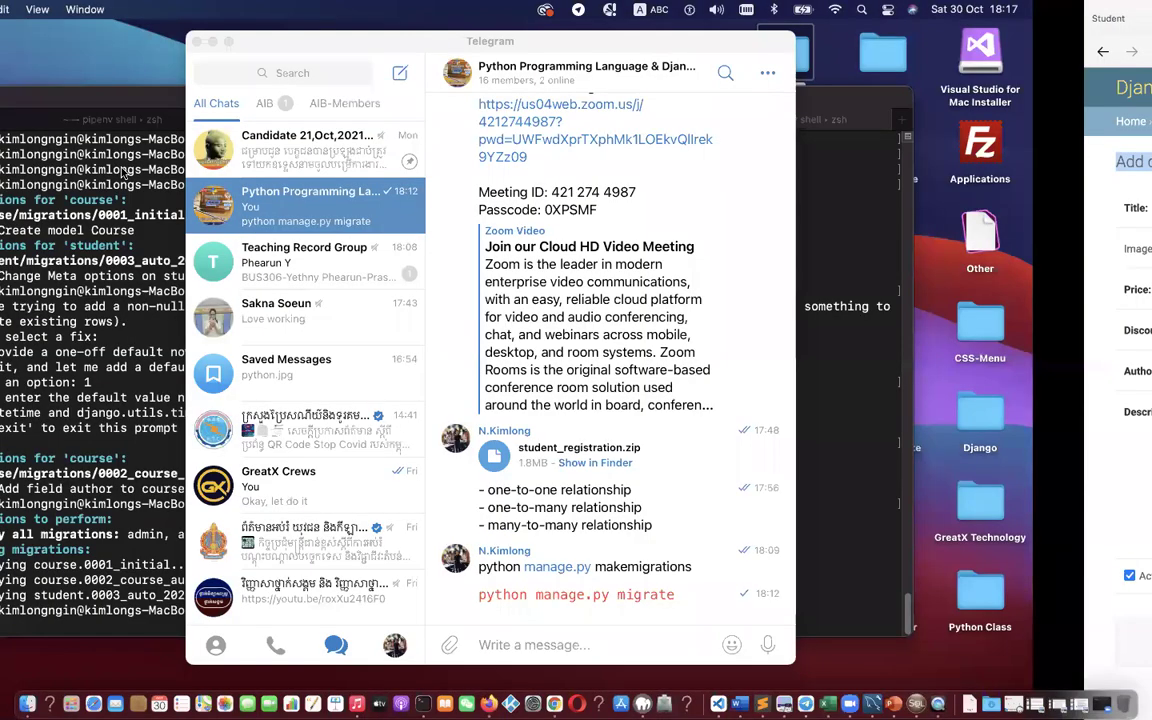
key("super+Tab")
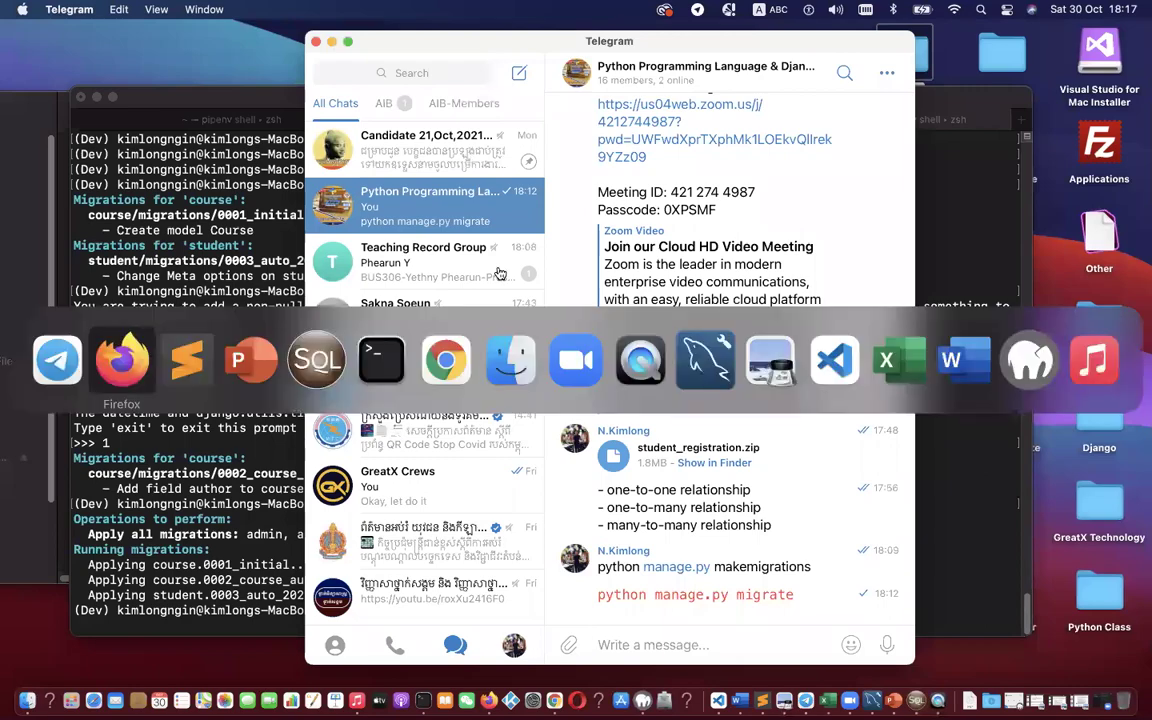
key("super+Tab")
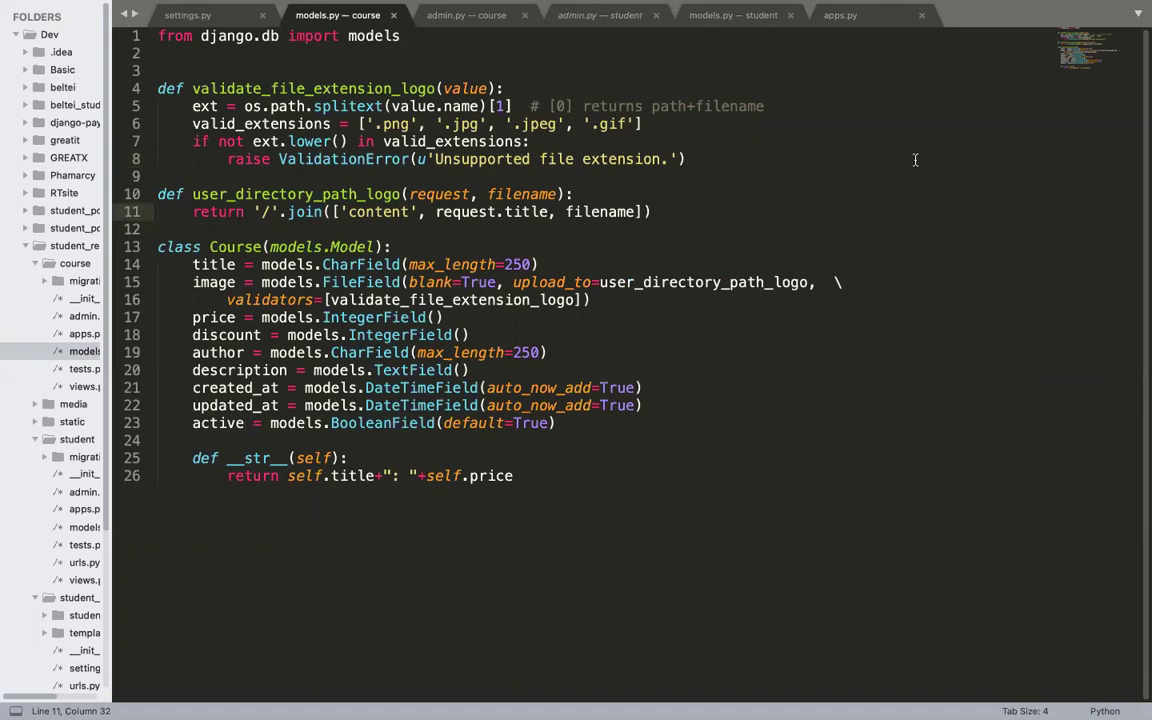
left_click(470, 16)
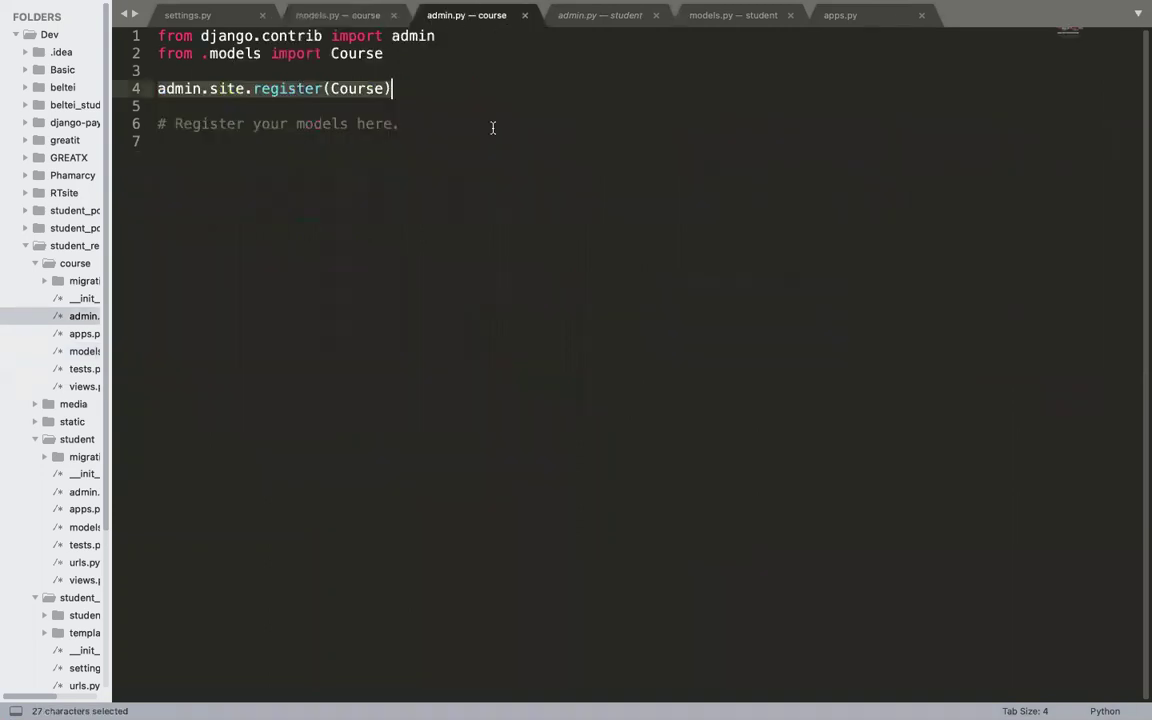
left_click_drag(406, 97, 141, 54)
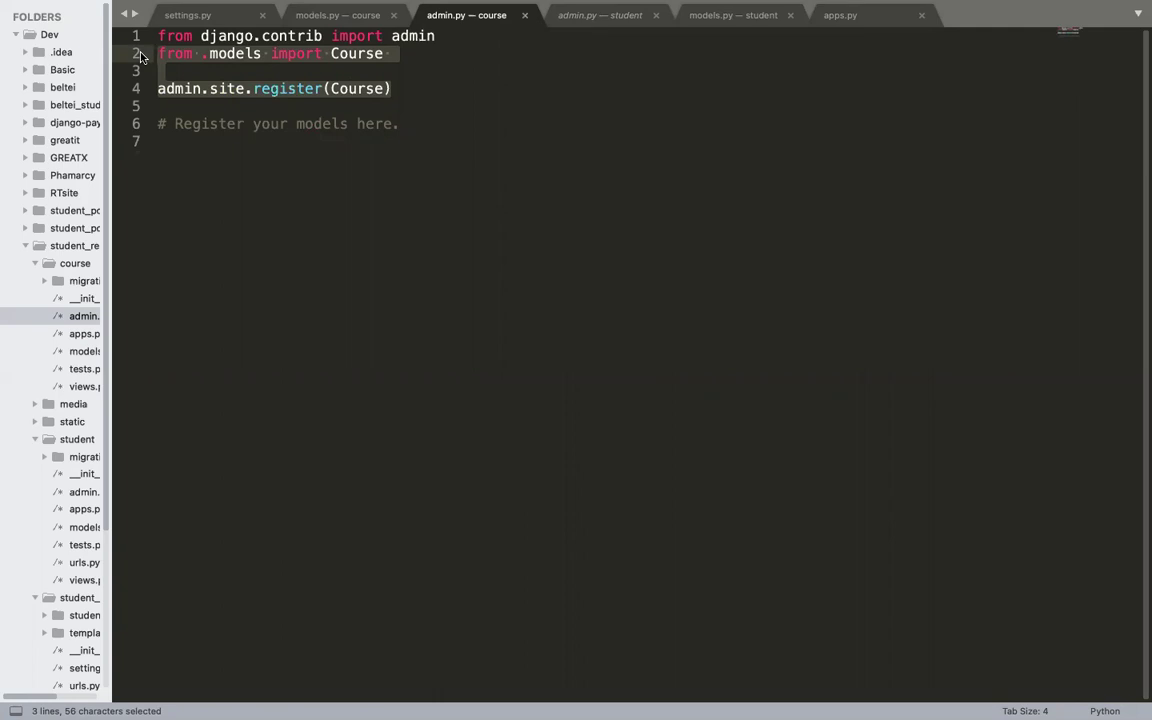
Step: Cycle through the open apps, return to Sublime Text and re-examine the admin.site.register(Course) line in admin.py
key("super+Tab")
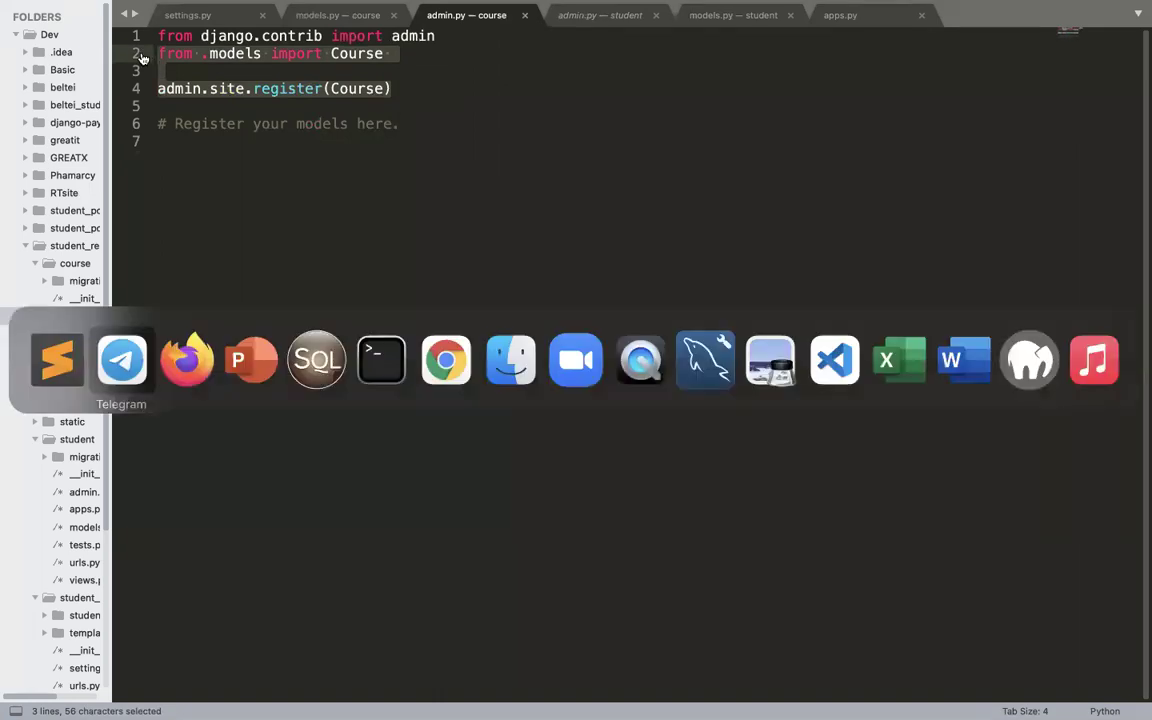
key("super+Tab")
key("super+Tab")
key("super+Tab")
key("super+shift+Tab")
key("super+shift+Tab")
key("ctrl+Left")
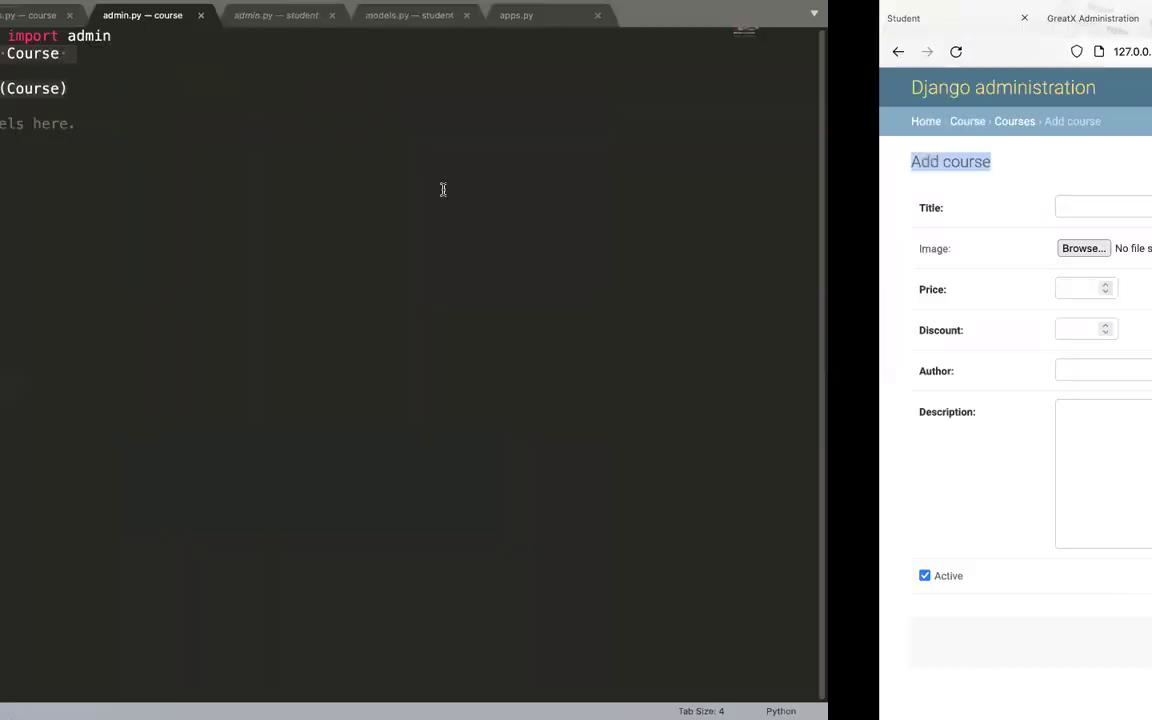
left_click_drag(400, 92, 128, 66)
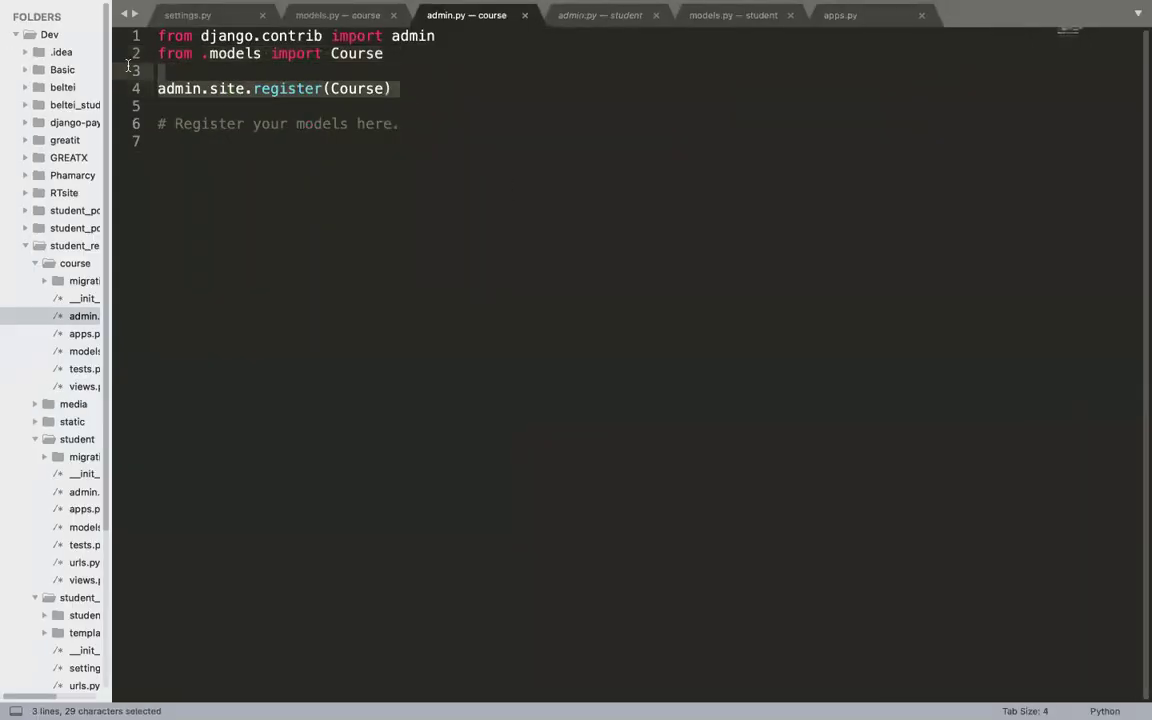
Step: Switch to Firefox, go to the site administration page and open a new Add course form
key("ctrl+Right")
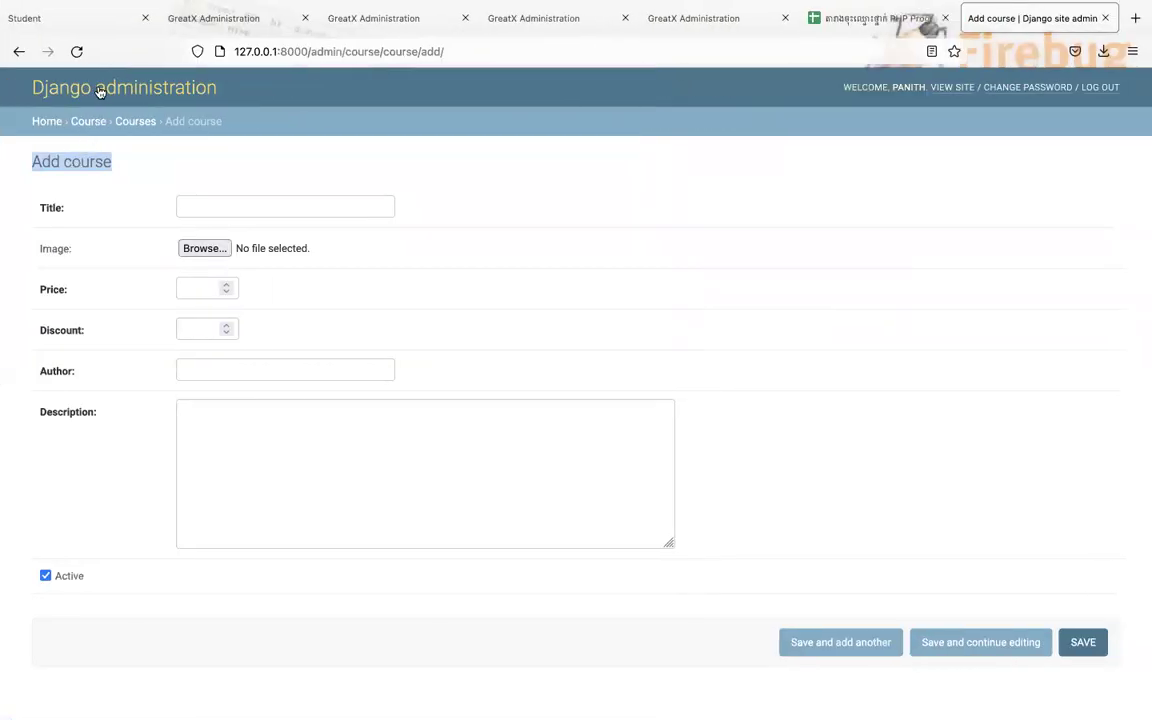
left_click(100, 90)
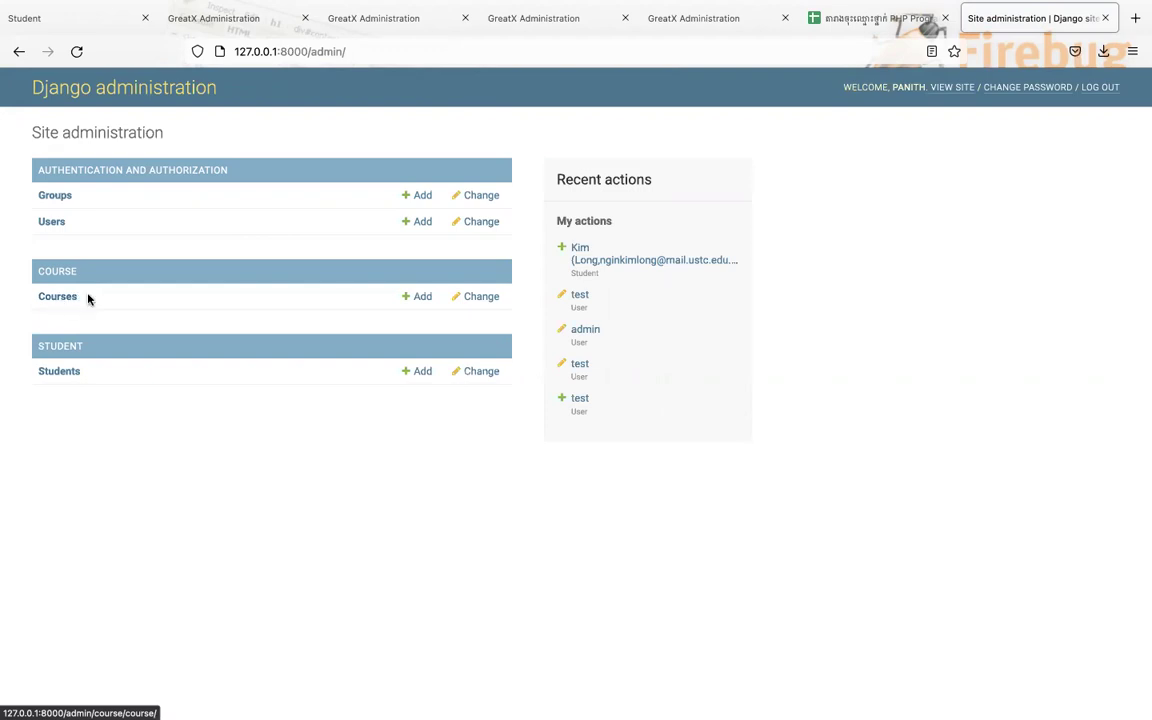
left_click(424, 295)
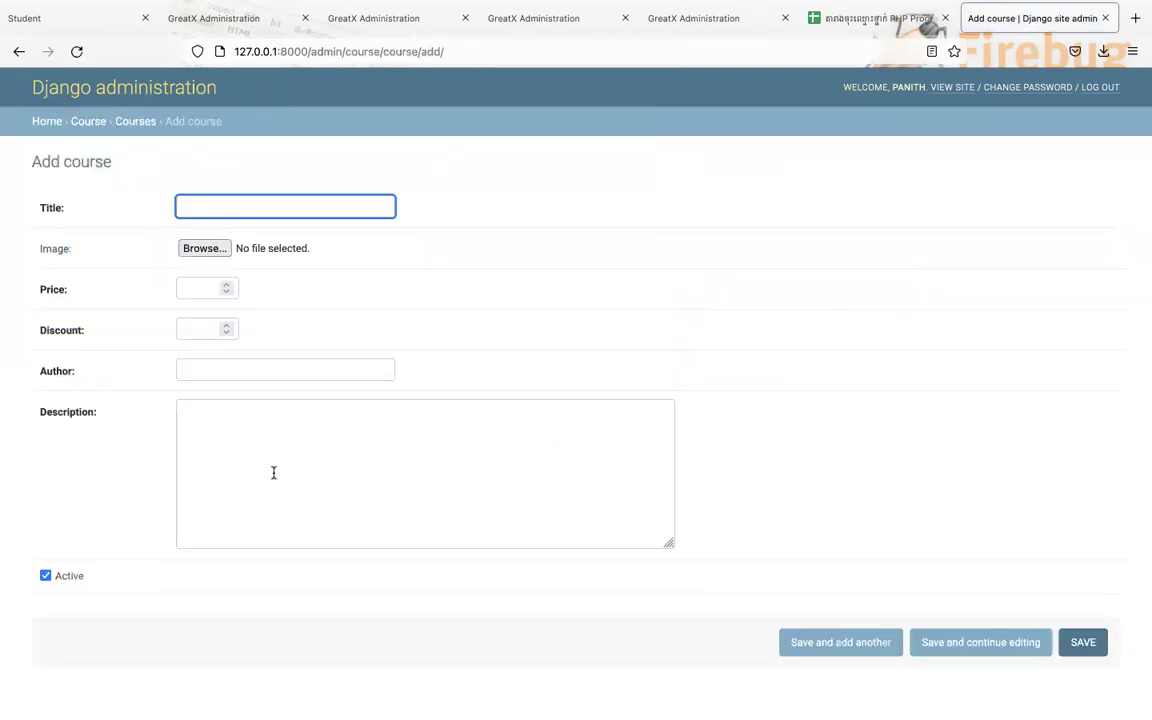
Step: Enter "PHP Programming Language" as the new course's title
left_click(285, 206)
type("PHP Programming La")
key("BackSpace")
type("Lanu")
key("BackSpace")
type("guage")
key("Tab")
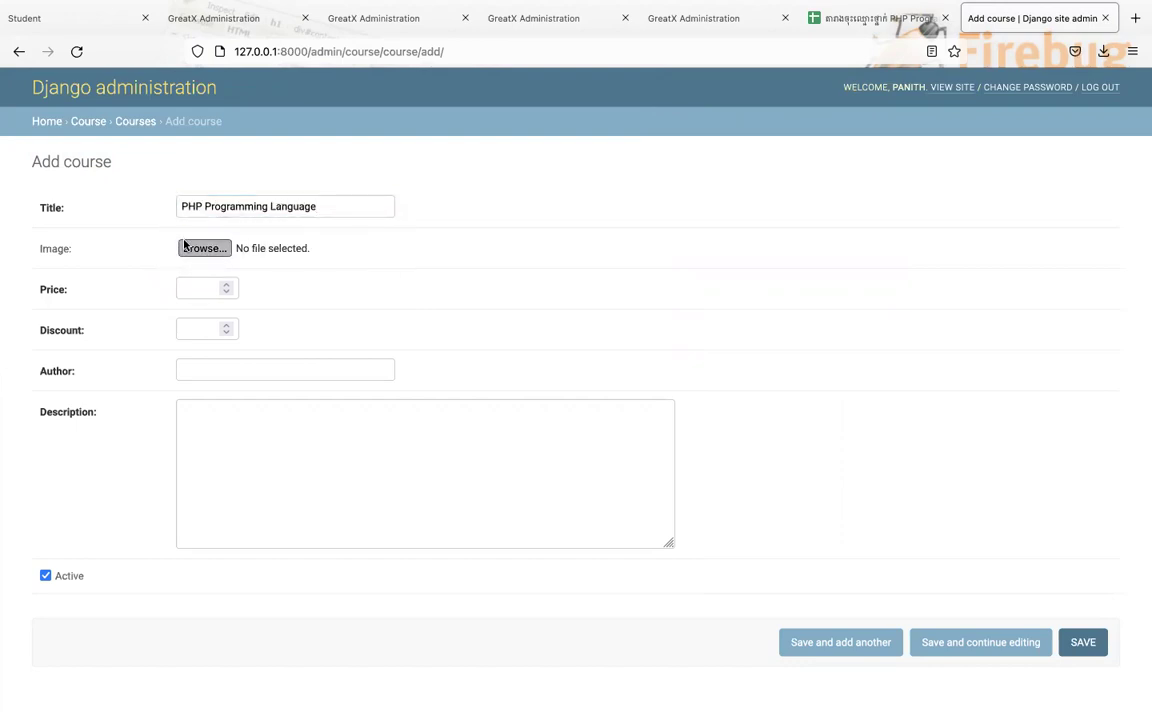
Step: Choose v8.jpg from the GreatX Institute folder on the Desktop as the course image
key("space")
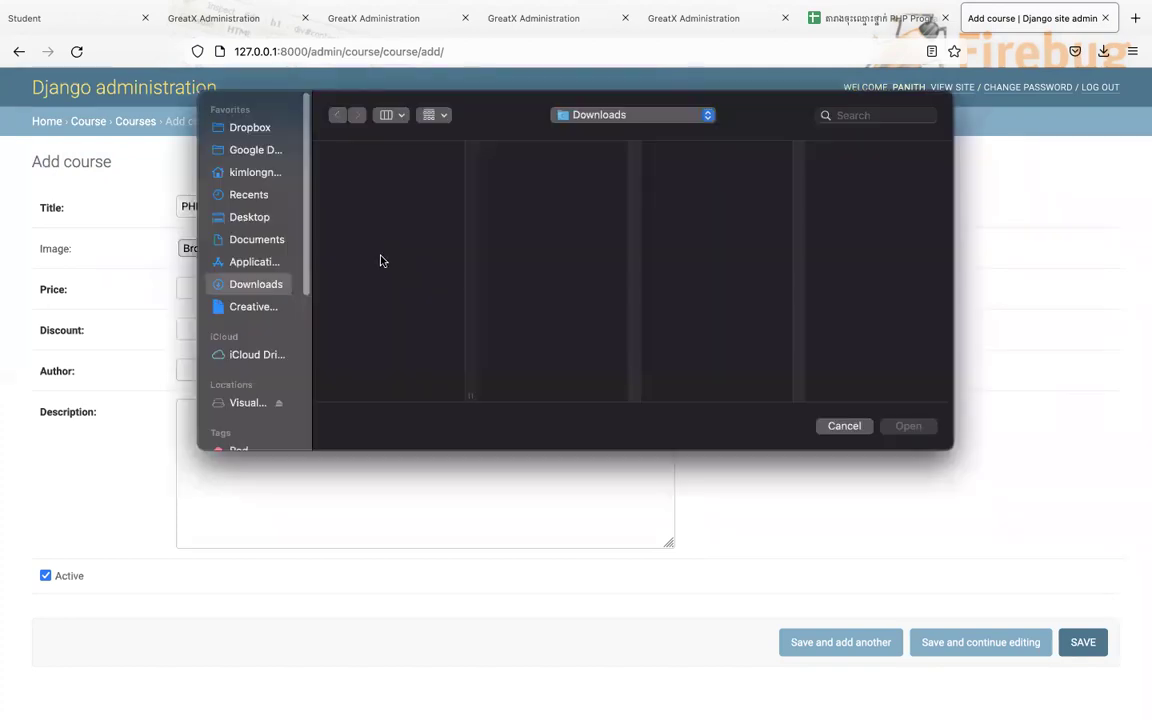
left_click(245, 217)
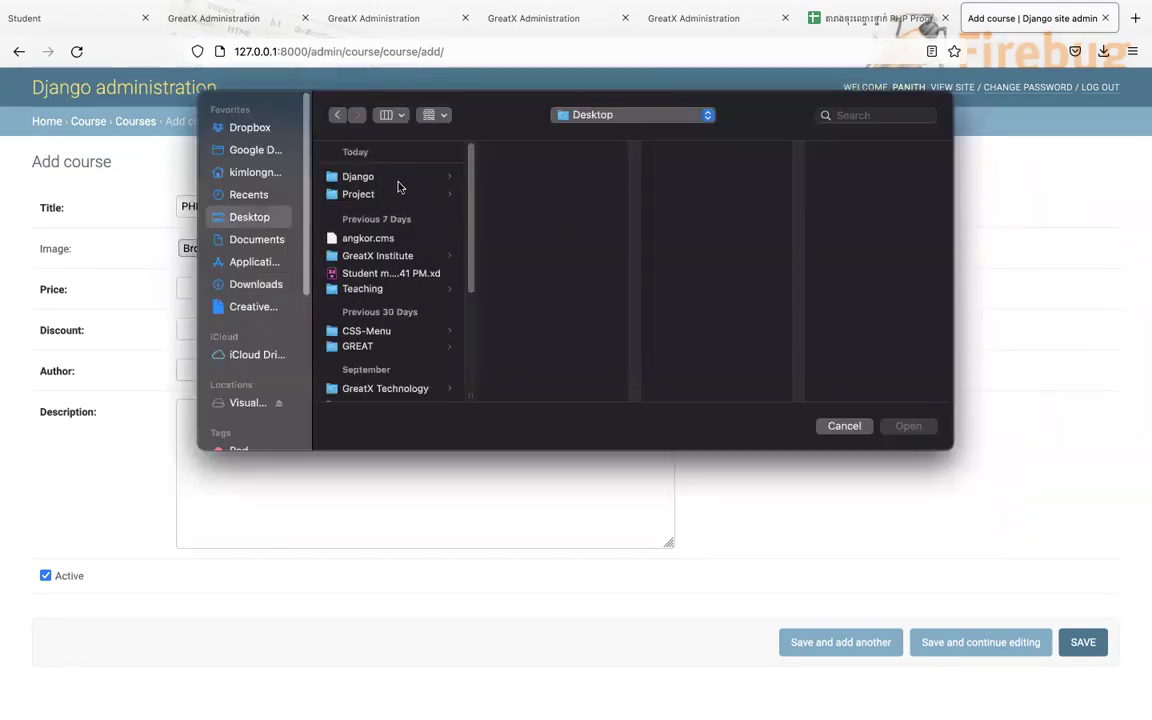
scroll(369, 300, "down", 5)
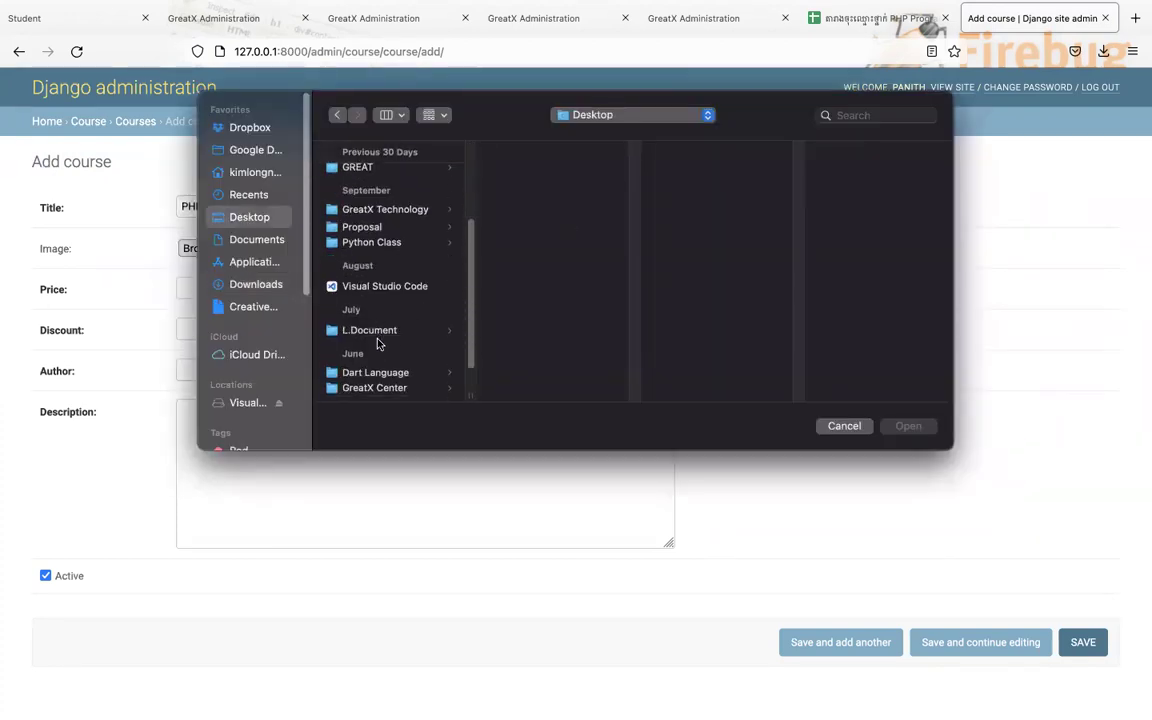
scroll(366, 297, "up", 5)
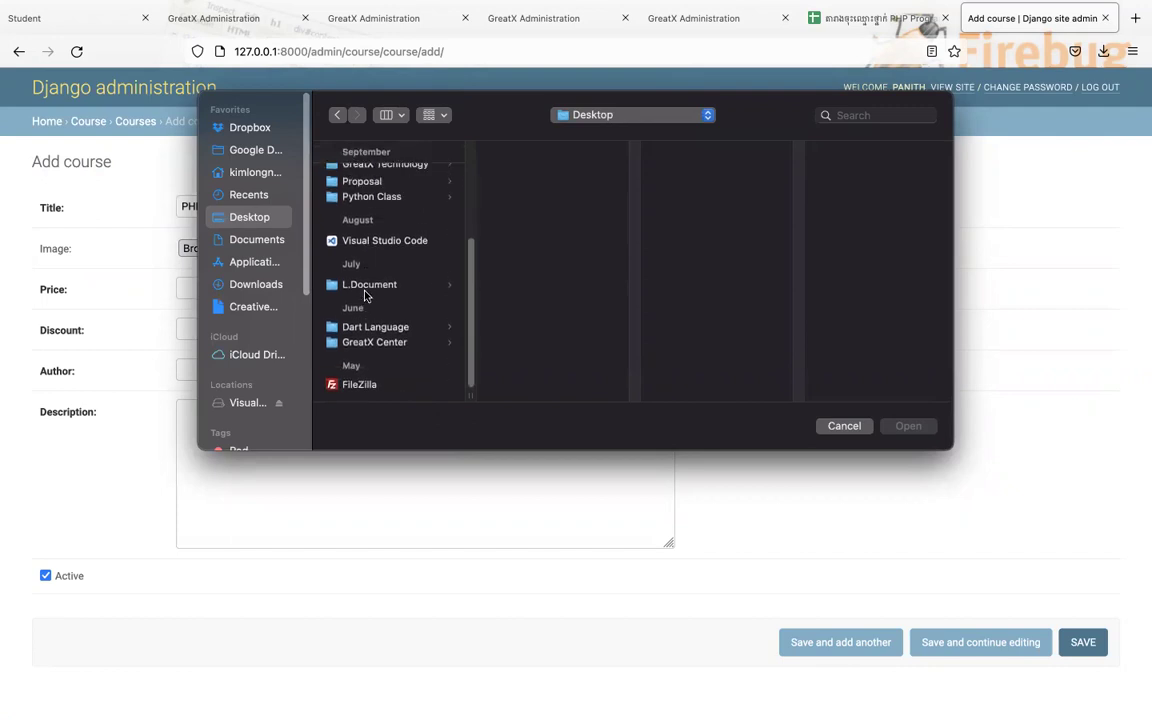
left_click(365, 178)
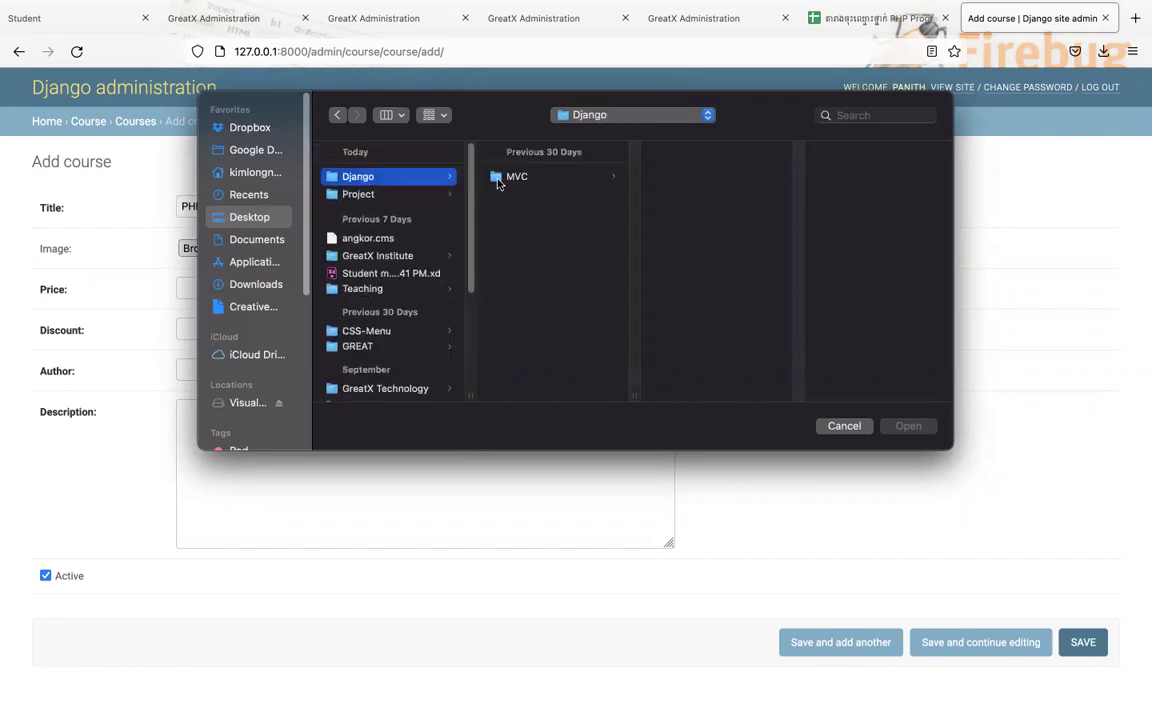
left_click(370, 194)
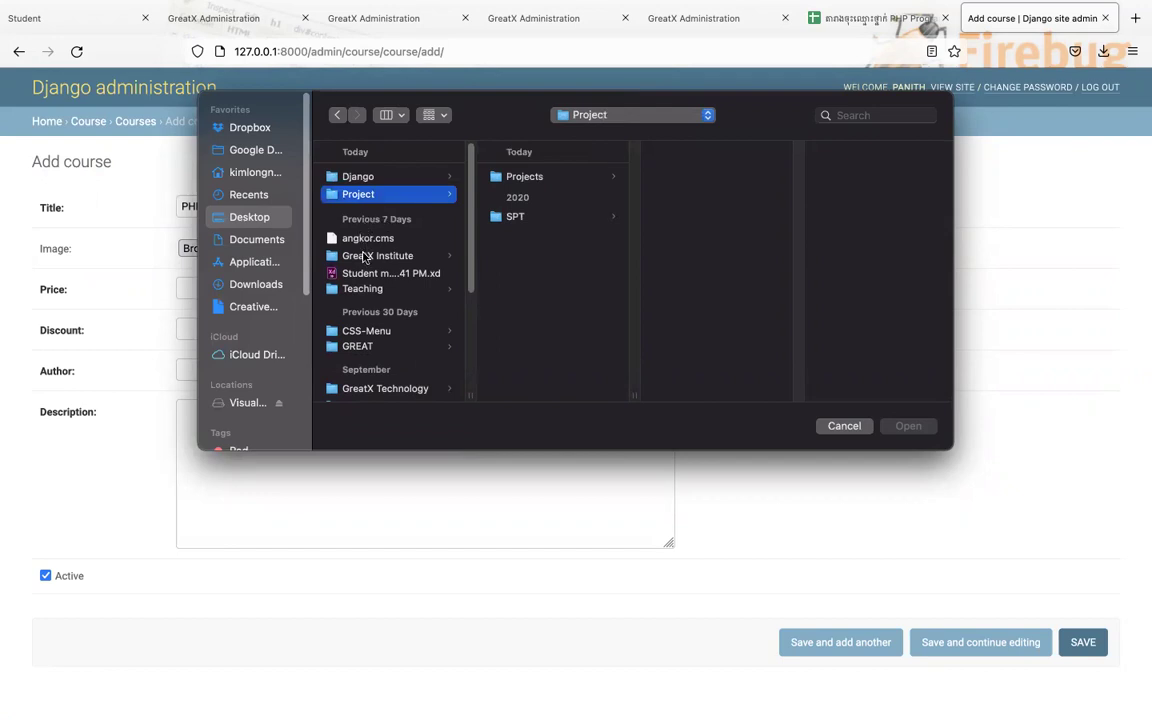
left_click(369, 258)
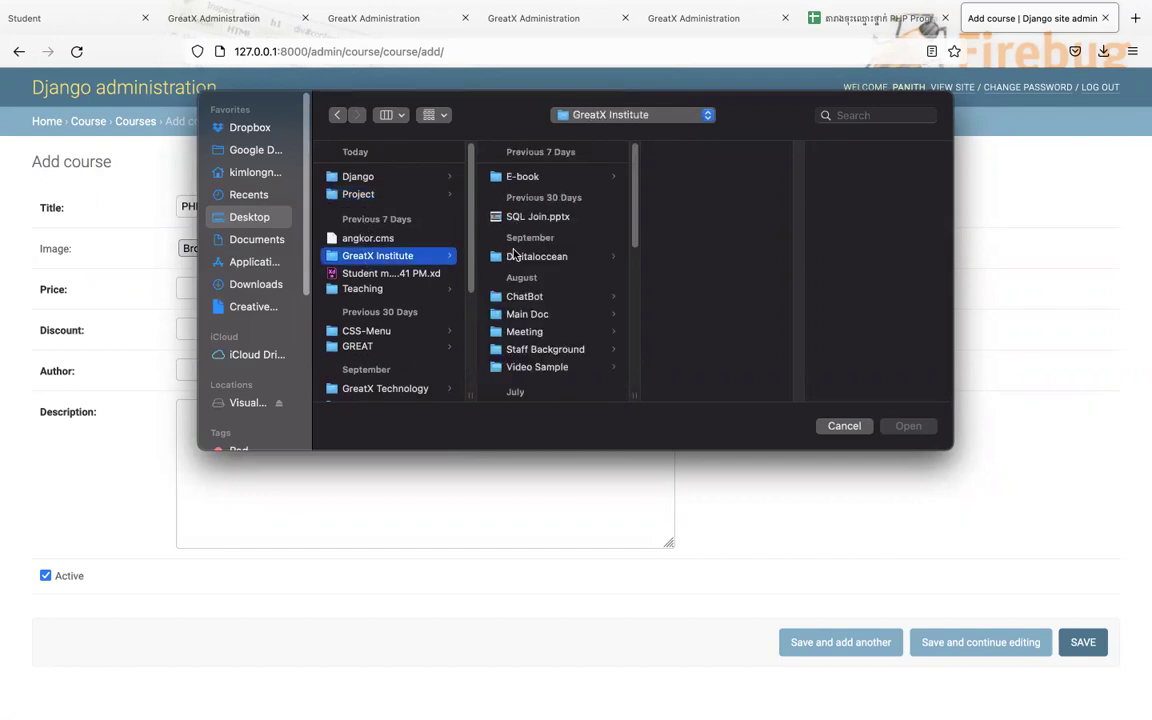
scroll(517, 290, "down", 5)
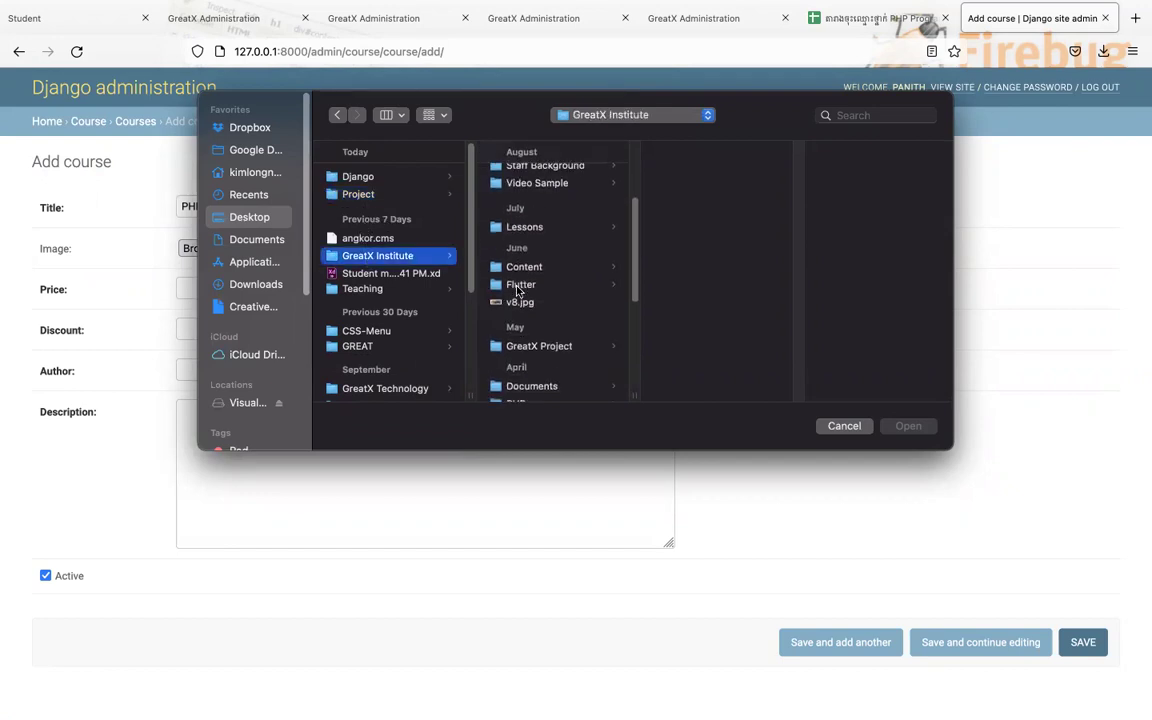
left_click(520, 302)
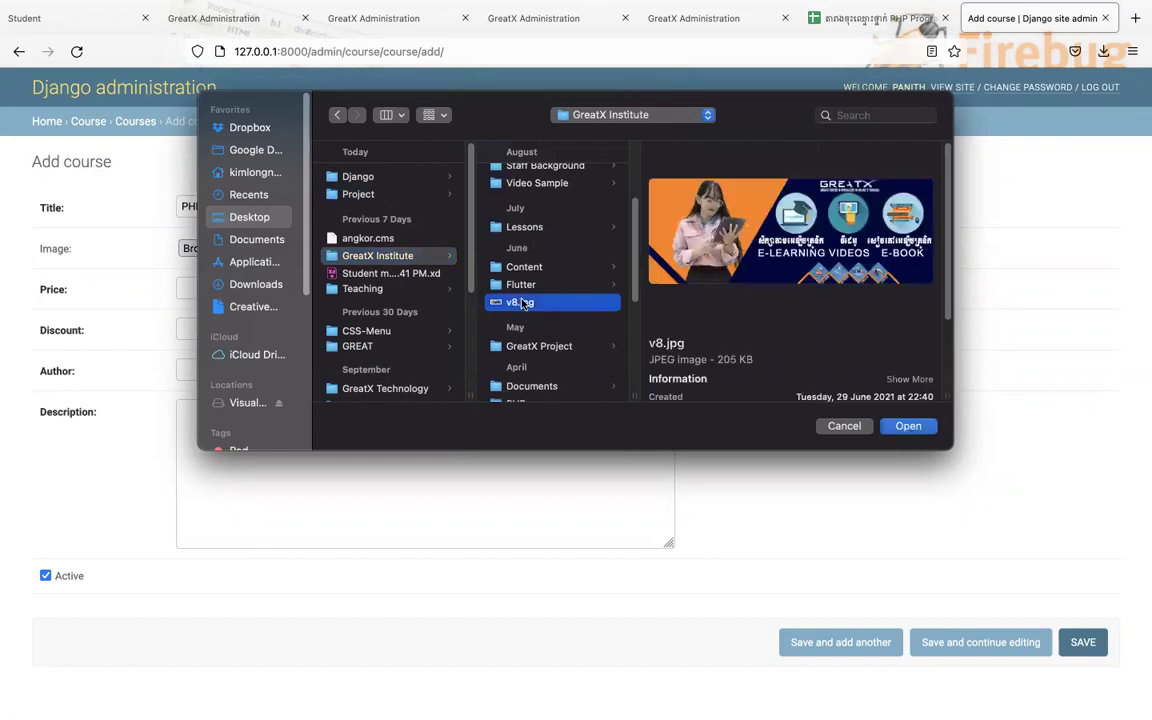
left_click(908, 426)
Step: Set the course price to 120 and enter "zero" as the discount
left_click(190, 292)
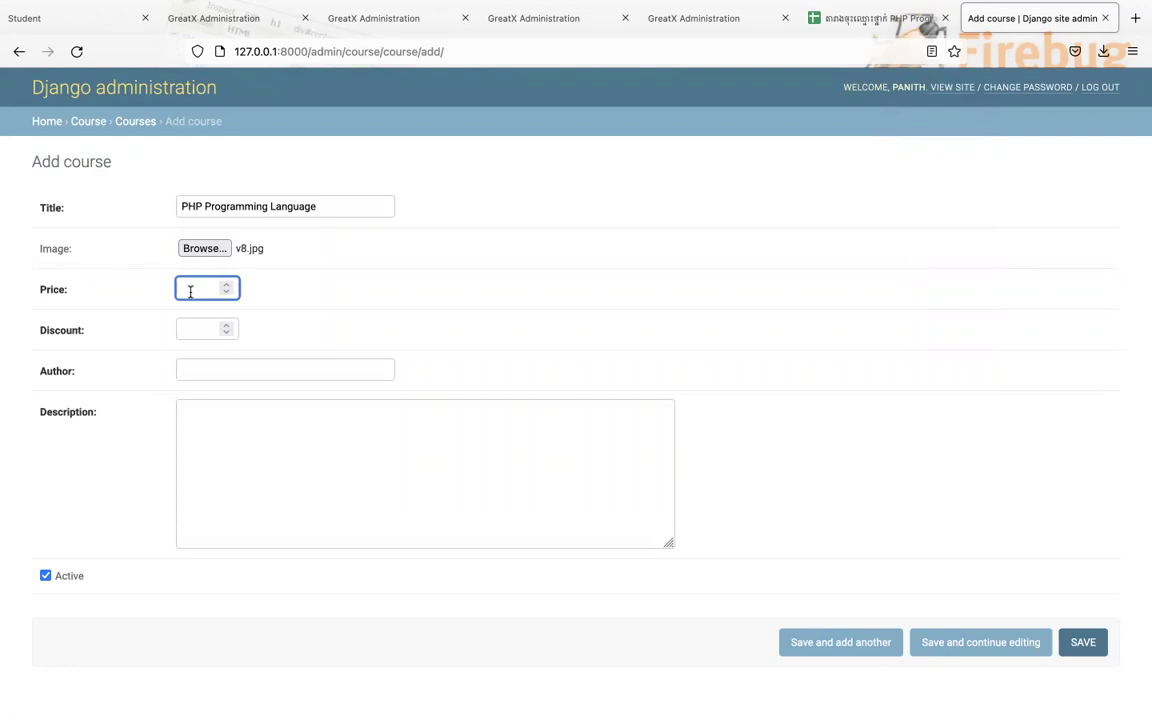
type("120")
key("Tab")
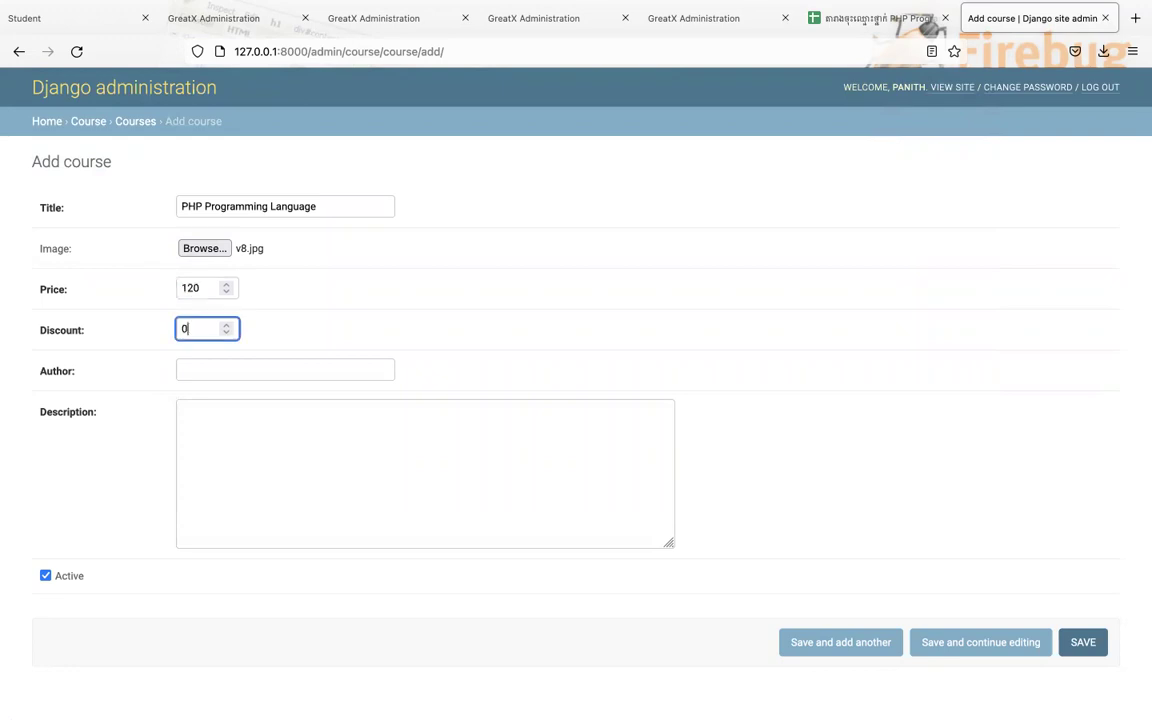
left_click(259, 368)
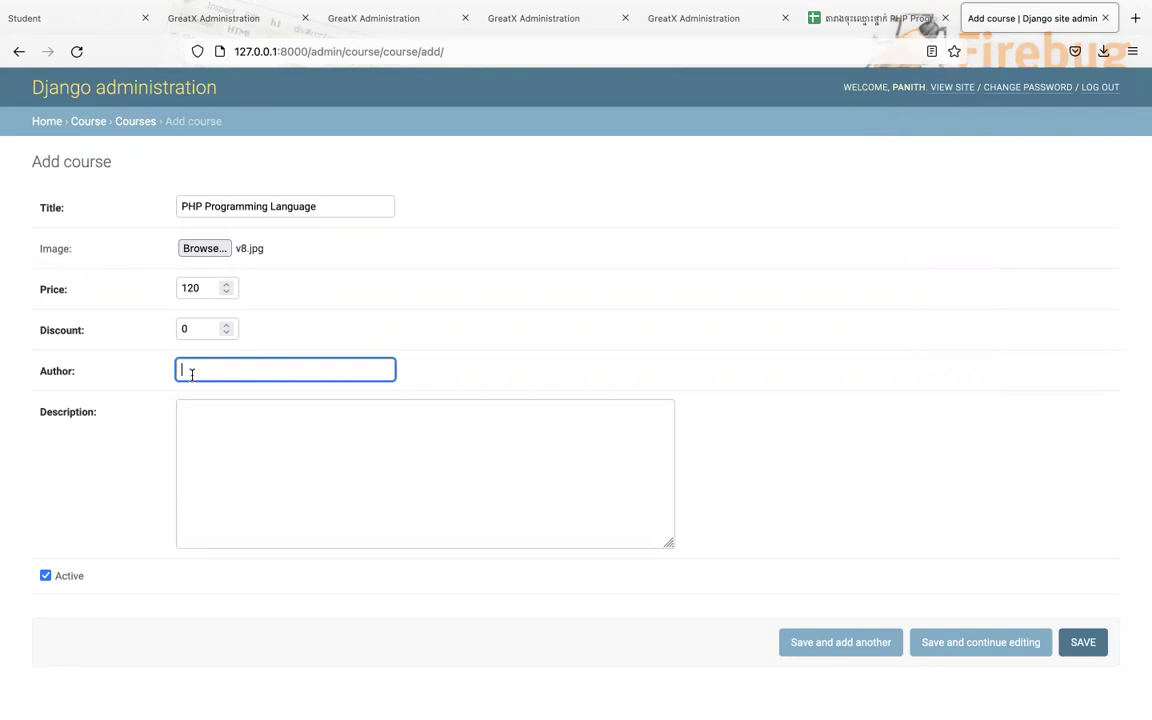
left_click(192, 329)
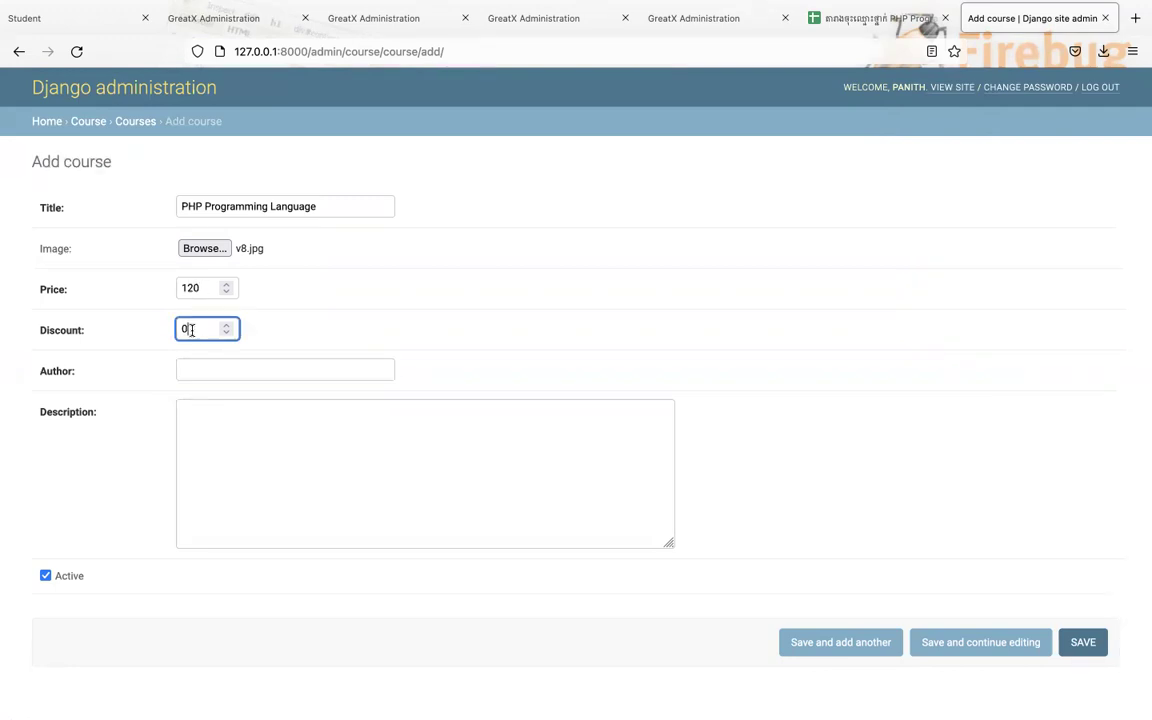
key("BackSpace")
key("BackSpace")
type("zero")
key("Tab")
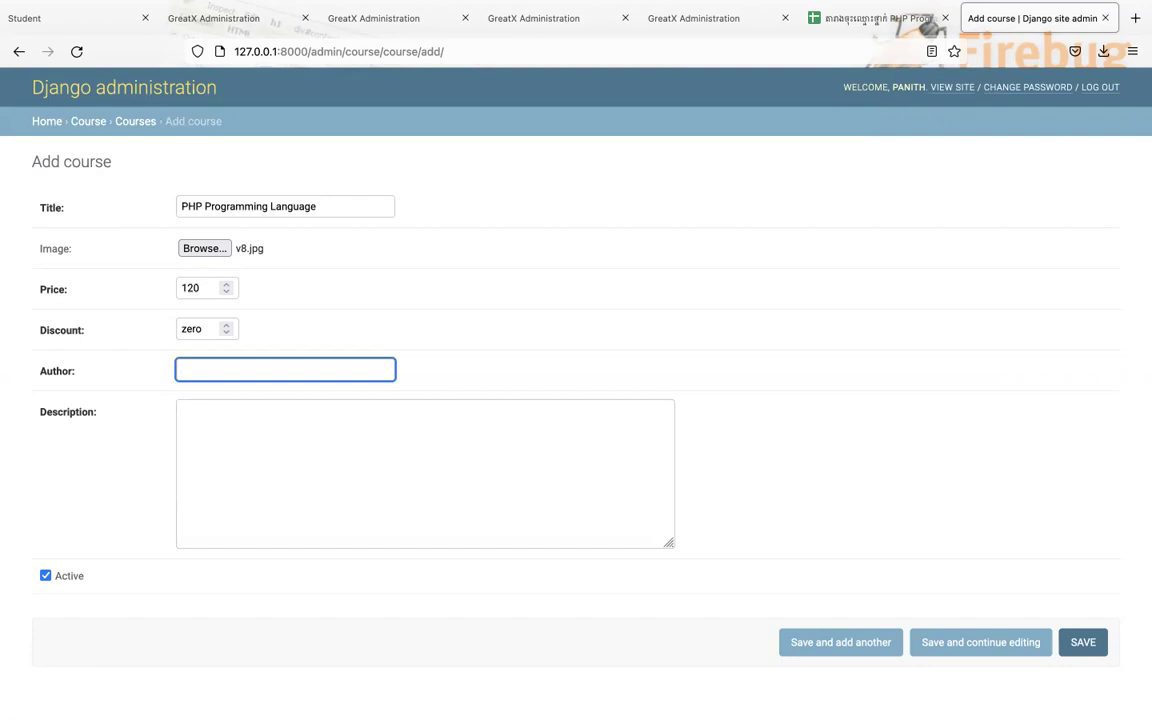
Step: Enter ABC as the author and "Study 45 hours" as the description, and try to save the course
type("ABC")
key("Tab")
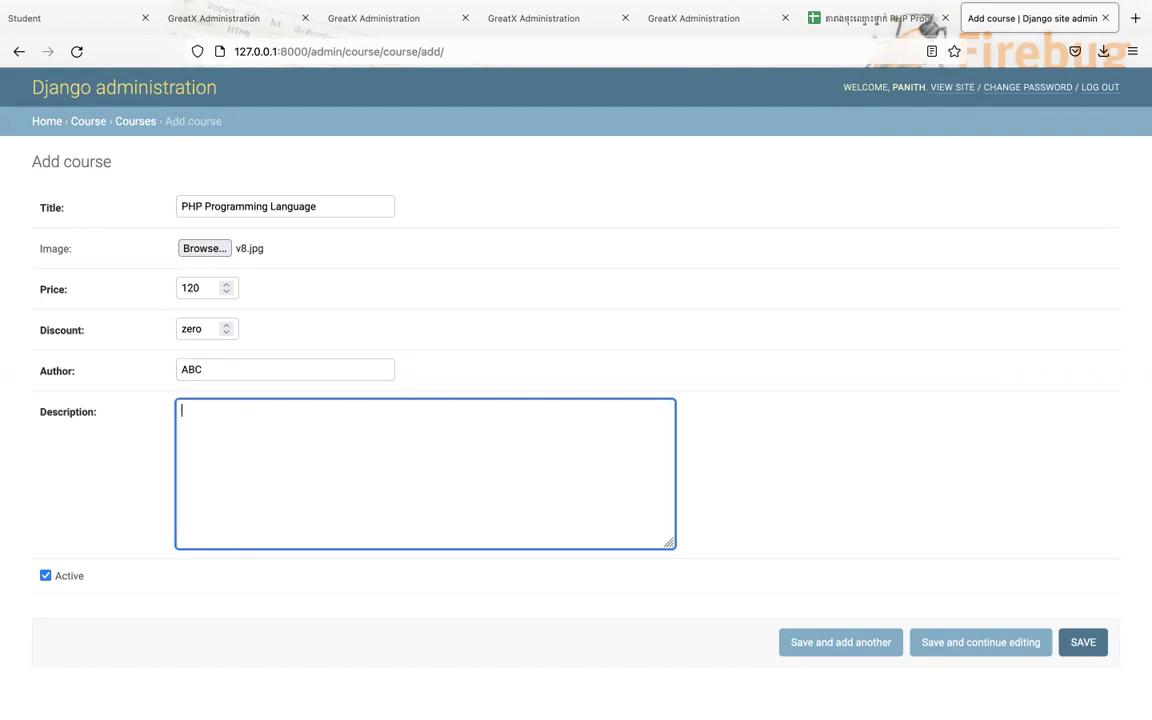
type("Study 45 hours")
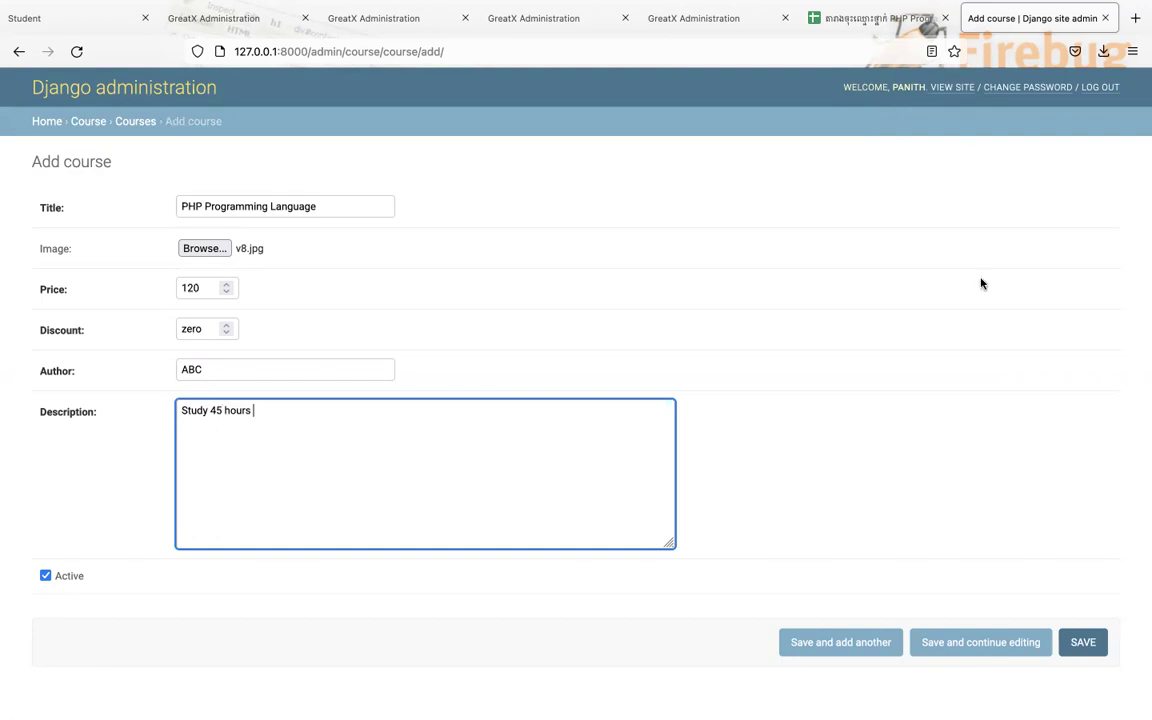
left_click(1086, 647)
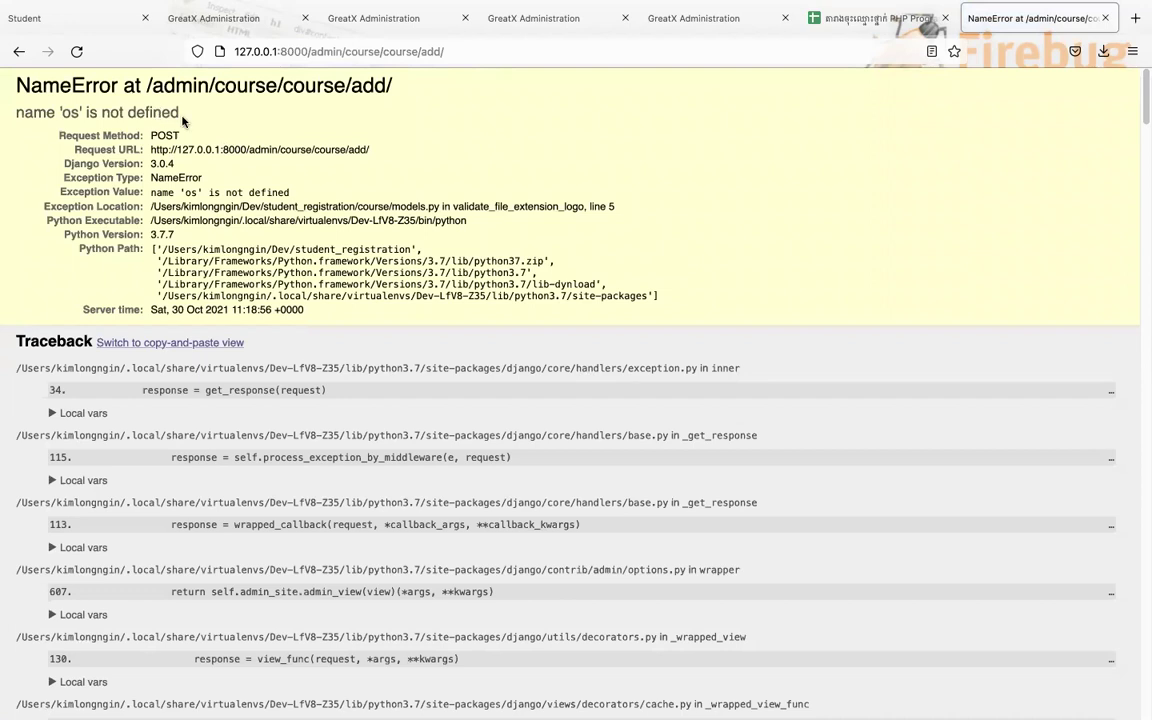
Step: Highlight the NameError message, switch to Sublime Text, add "import os" below the Course import in the course app's admin.py and save the file
left_click_drag(176, 112, 4, 110)
key("super+Tab")
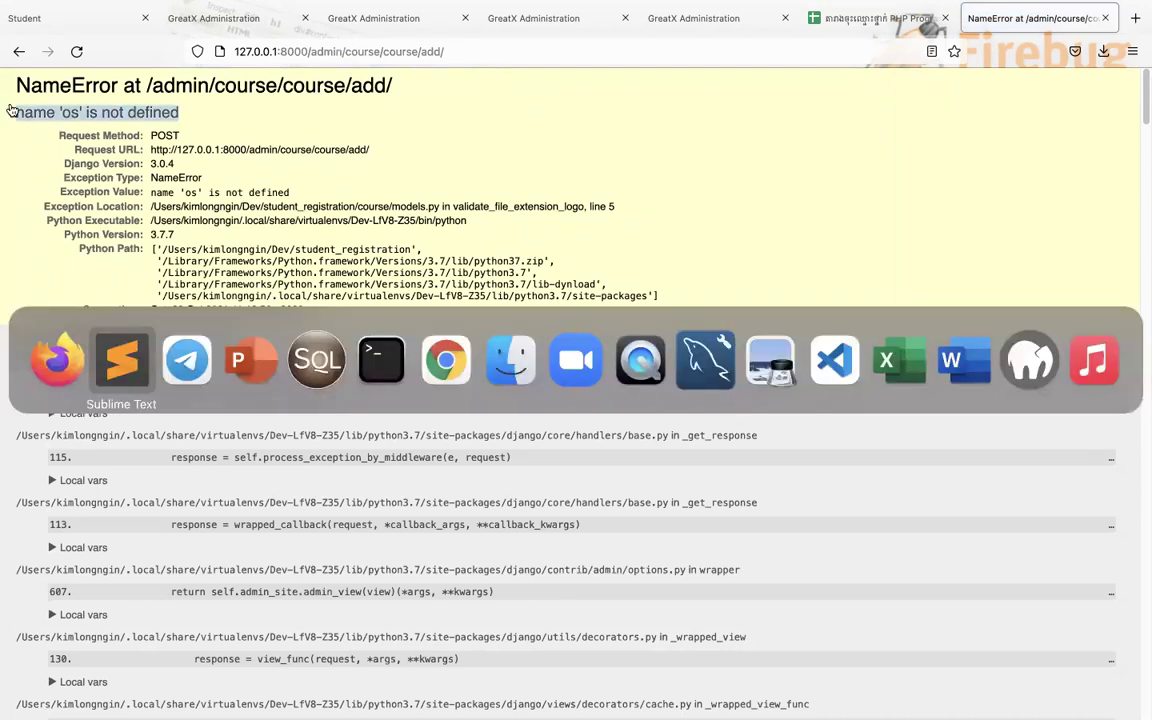
left_click(412, 53)
key("Return")
type("import os")
key("super+s")
Step: Switch to Firefox, resubmit the failed course request and go back to the blank Add course form
key("super+Tab")
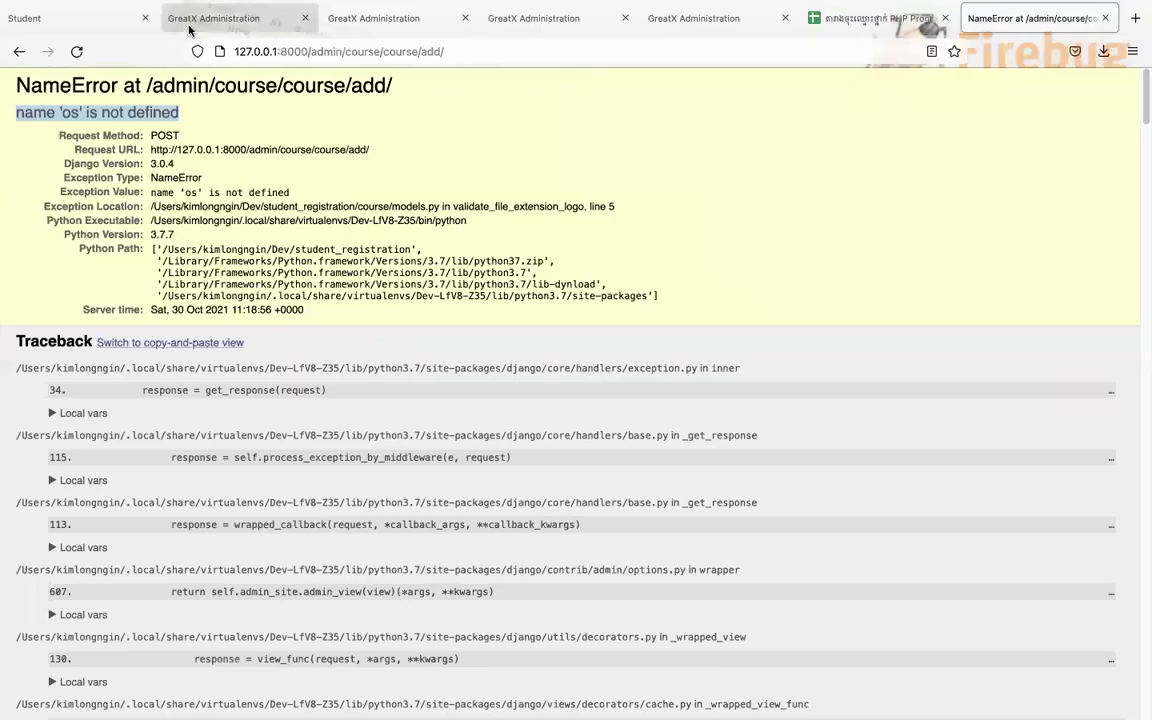
left_click(72, 56)
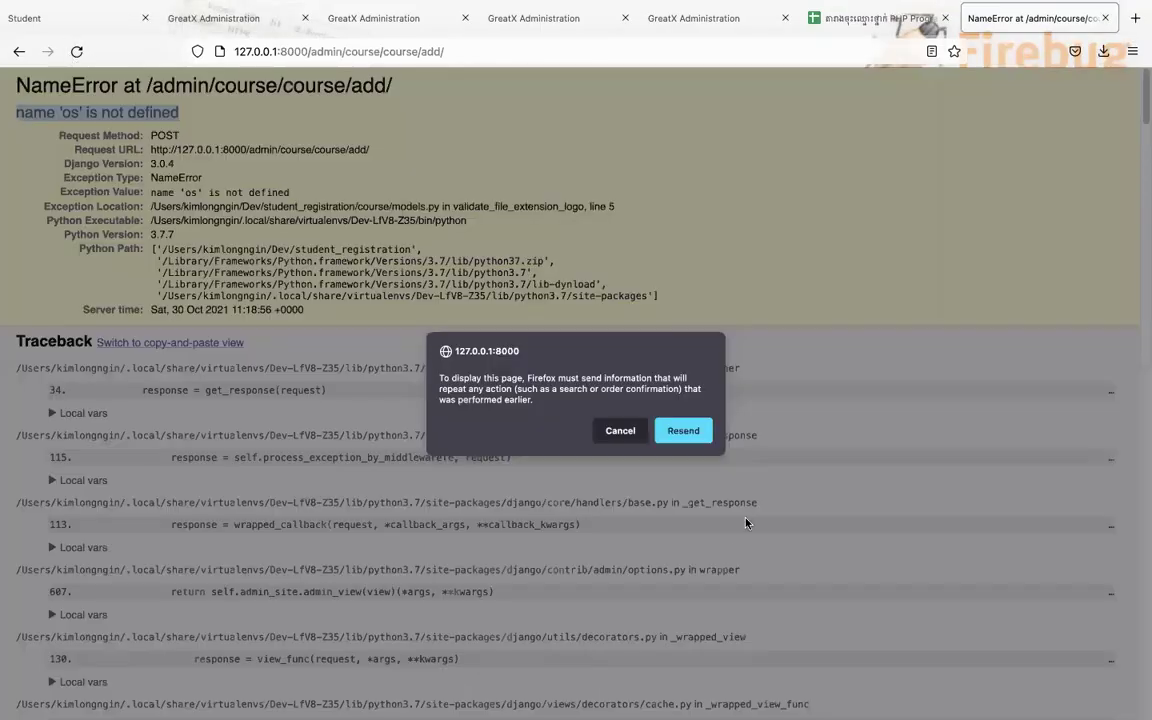
left_click(681, 429)
key("ctrl+Left")
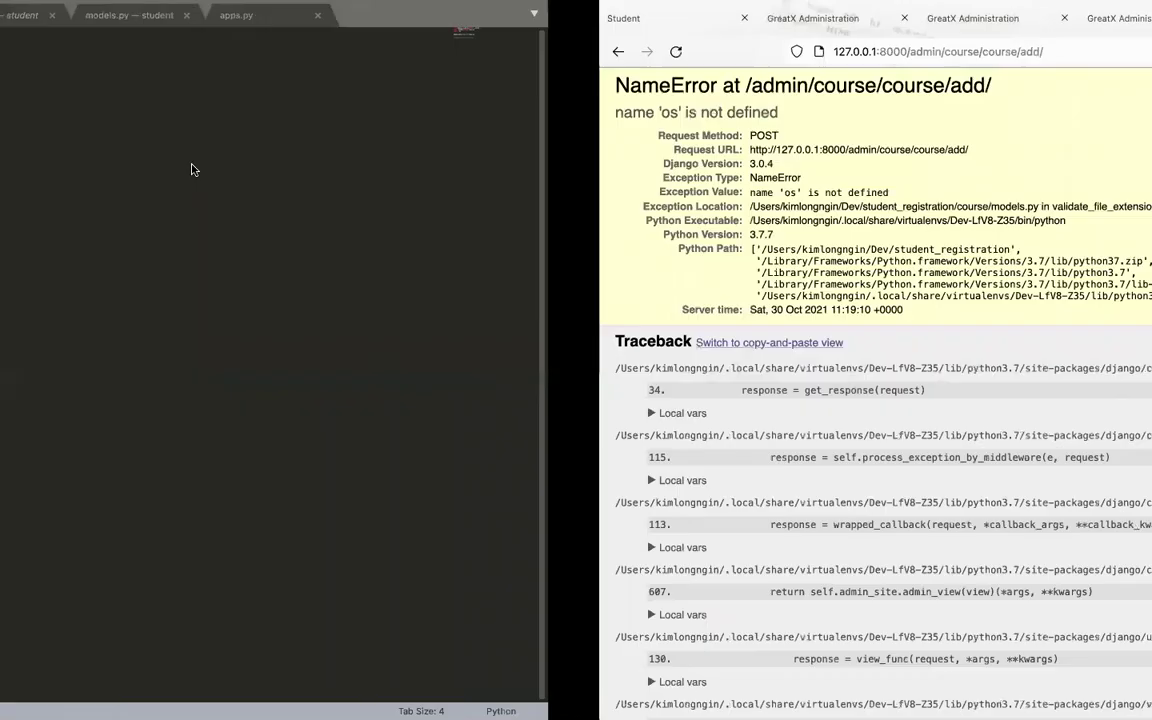
key("ctrl+Right")
left_click(19, 51)
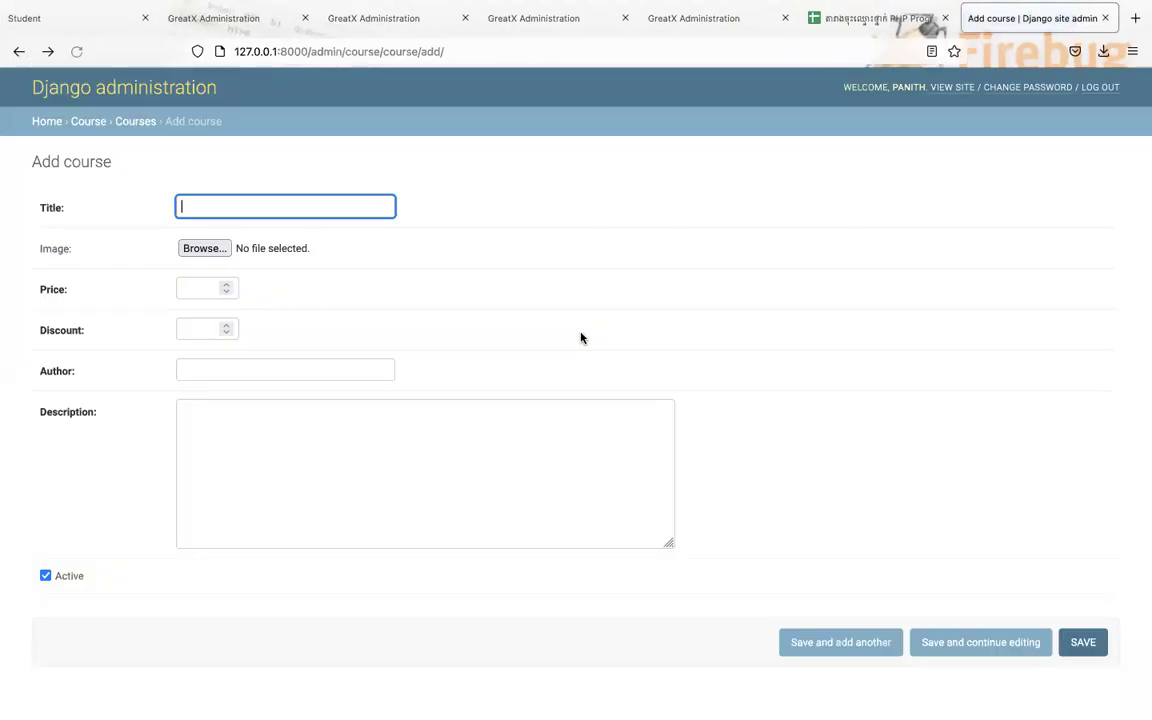
Step: Switch to Sublime Text, add "import os" below the models import in the course app's models.py and save the file
key("super+Tab")
key("super+Tab")
key("super+Tab")
key("super+shift+Tab")
key("super+shift+Tab")
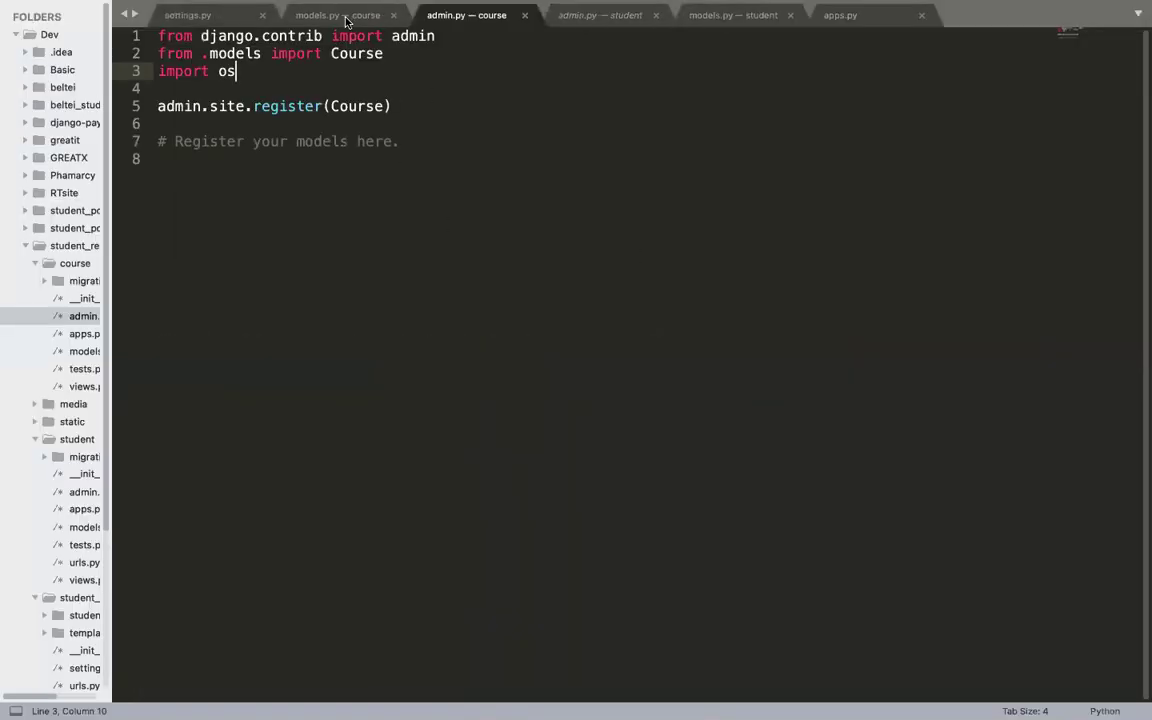
left_click(346, 17)
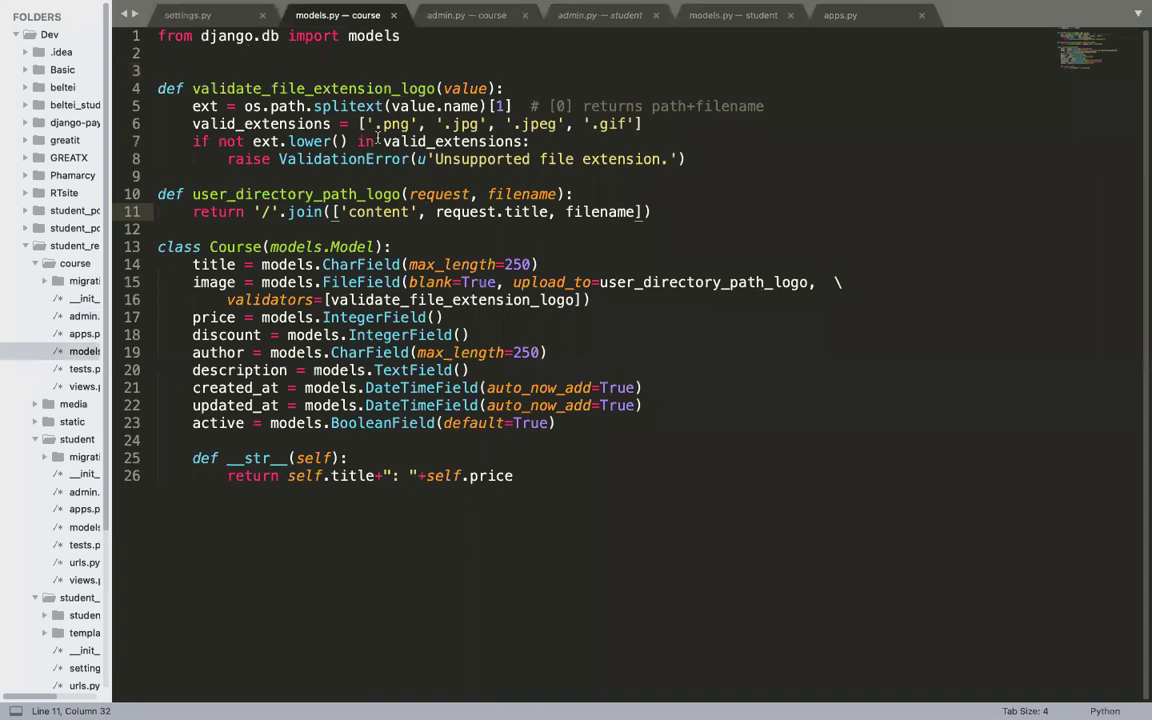
double_click(252, 106)
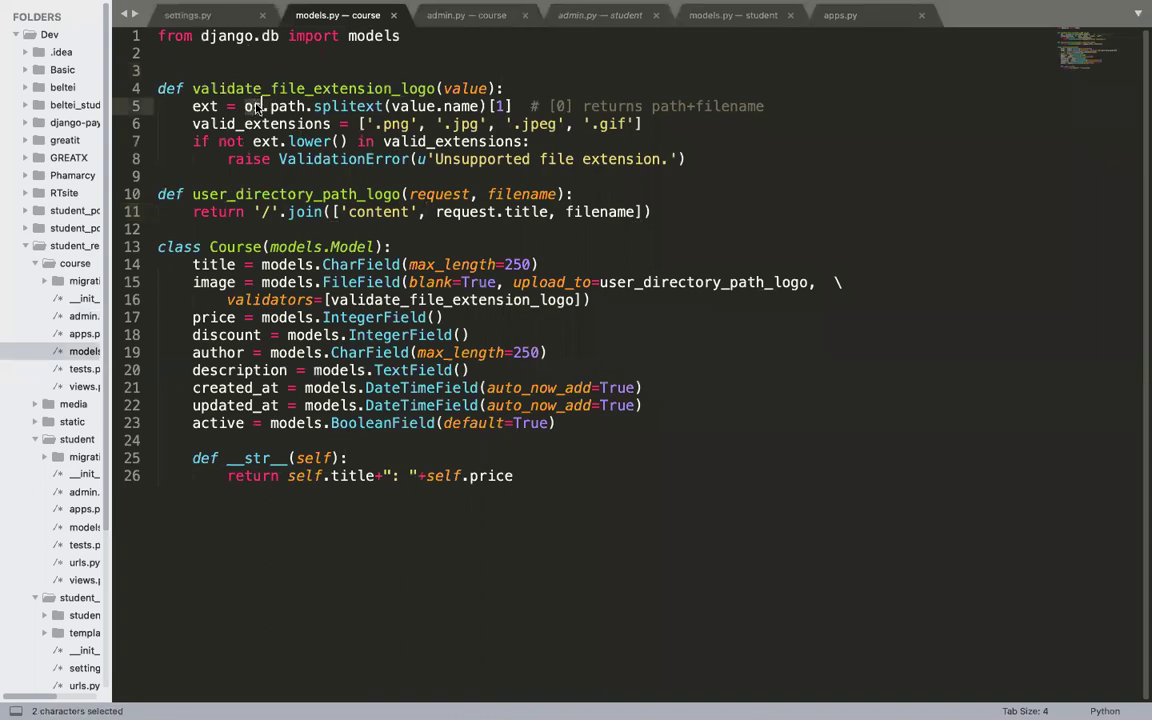
left_click(410, 36)
key("Return")
type("import os")
key("super+s")
Step: Switch to Firefox and enter "PHP Programming Language" as the course title again
key("super+Tab")
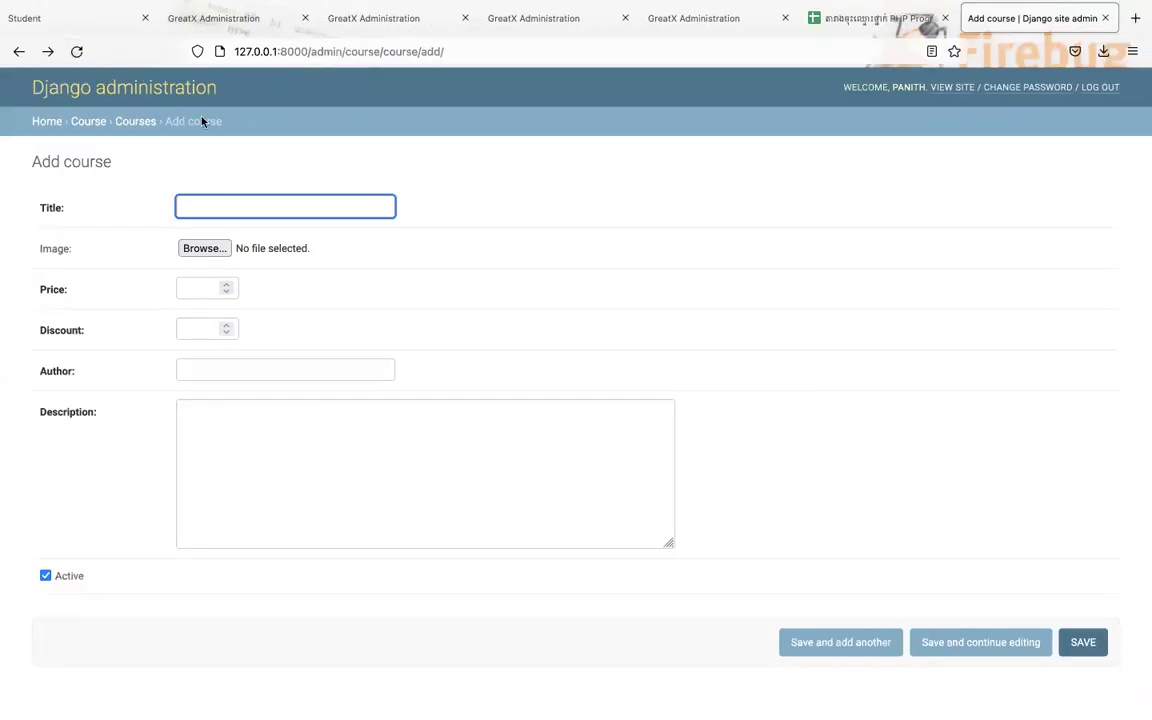
type("P")
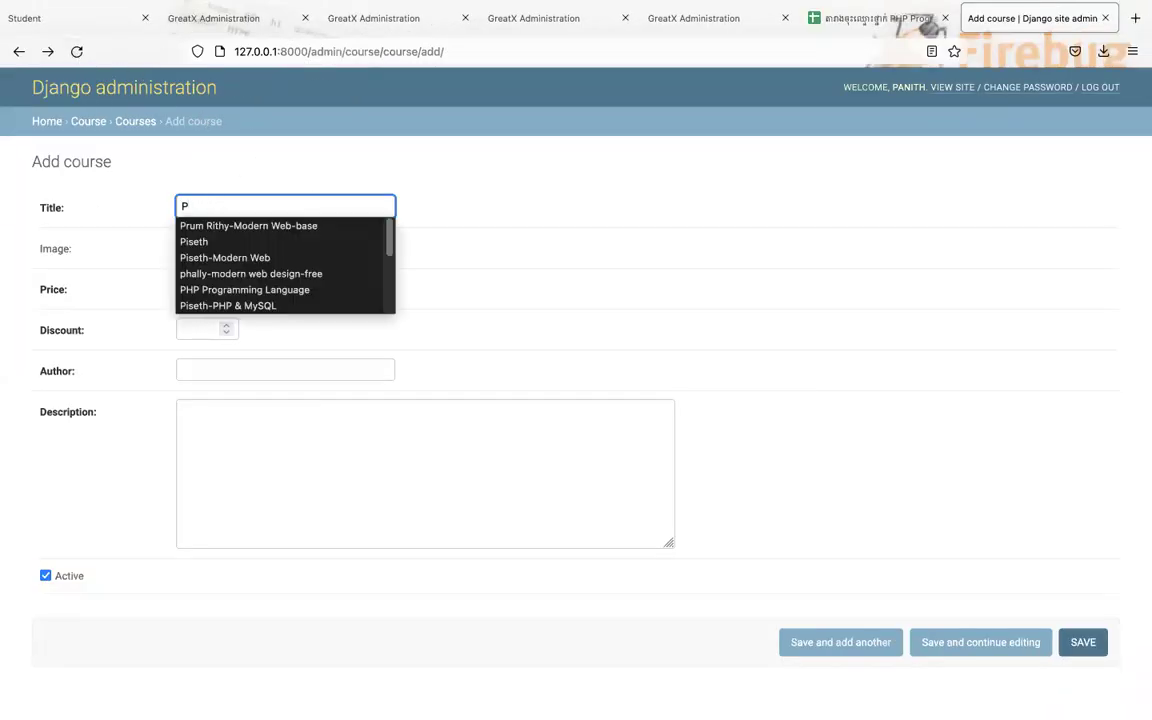
type("HP Program")
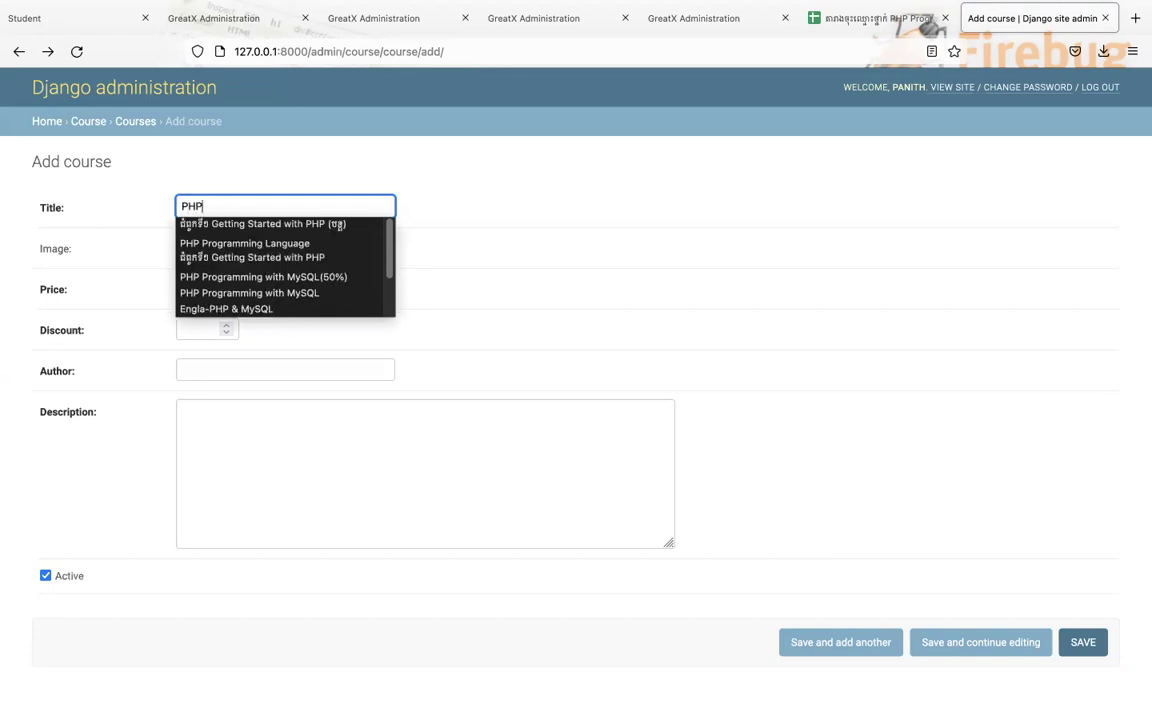
left_click(260, 227)
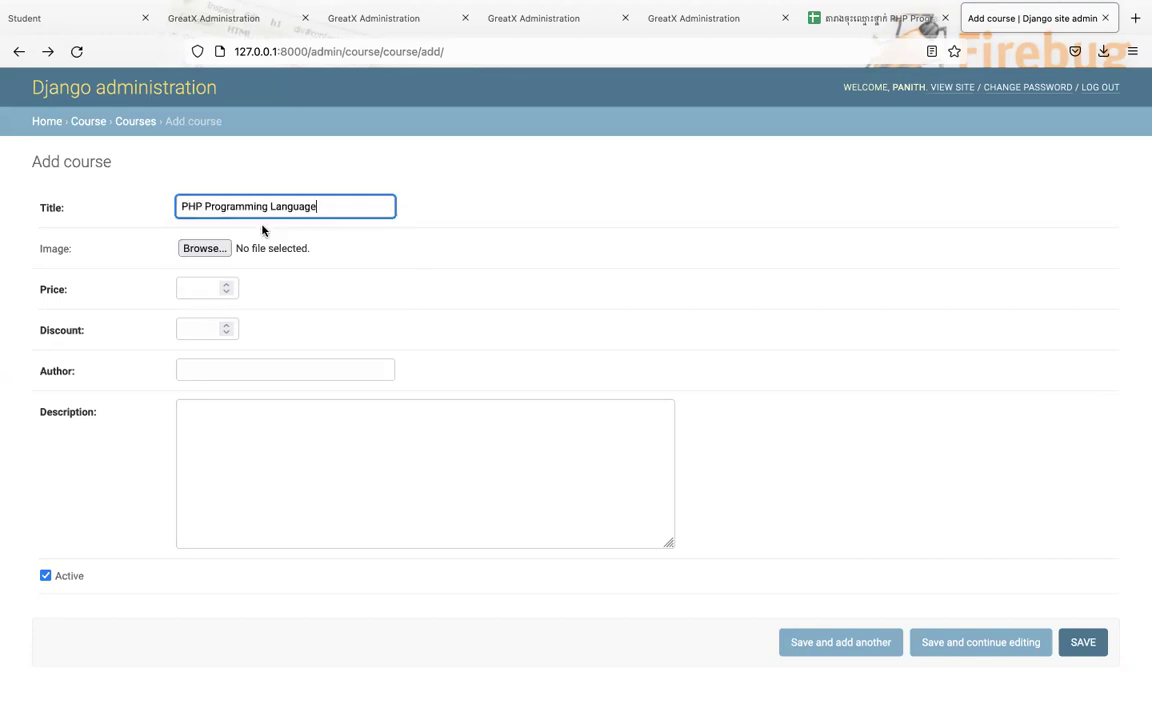
Step: Choose v8.jpg from the GreatX Institute folder as the course image and set the price to 120
left_click(205, 249)
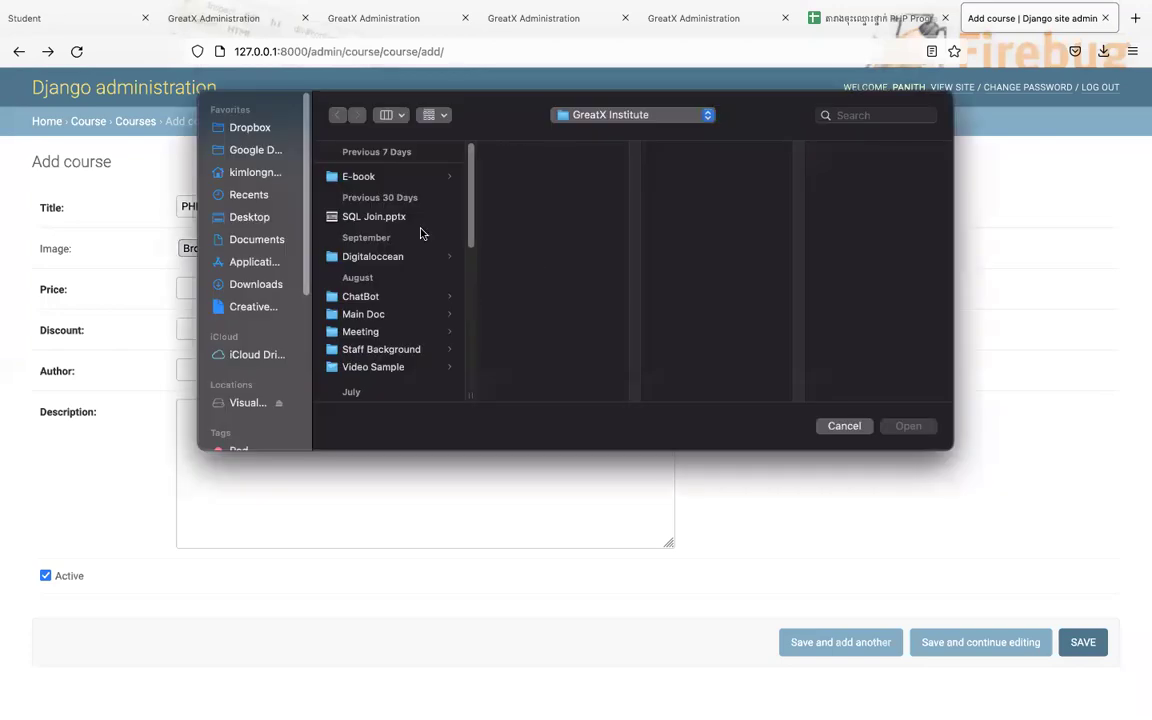
scroll(386, 306, "down", 5)
scroll(384, 305, "up", 2)
double_click(318, 280)
left_click(197, 287)
left_click(200, 329)
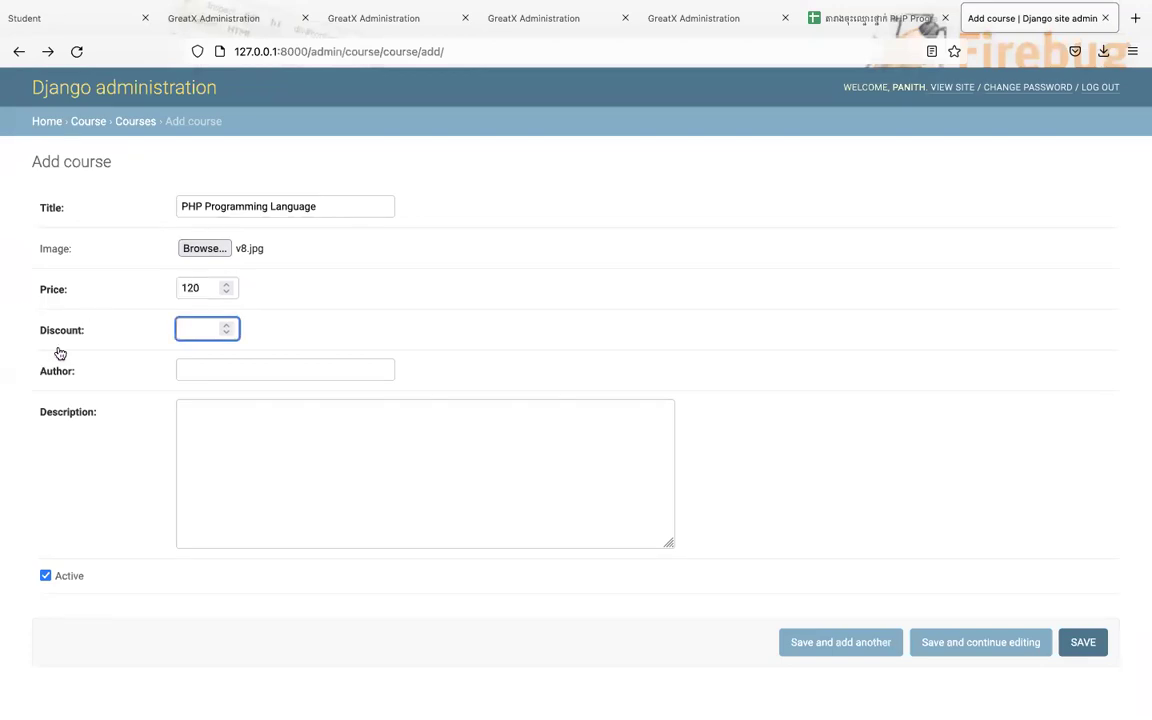
Step: Check the discount field's definition in models.py in Sublime Text, return to Firefox and enter "zero" as the discount
key("super+Tab")
left_click_drag(193, 352, 508, 355)
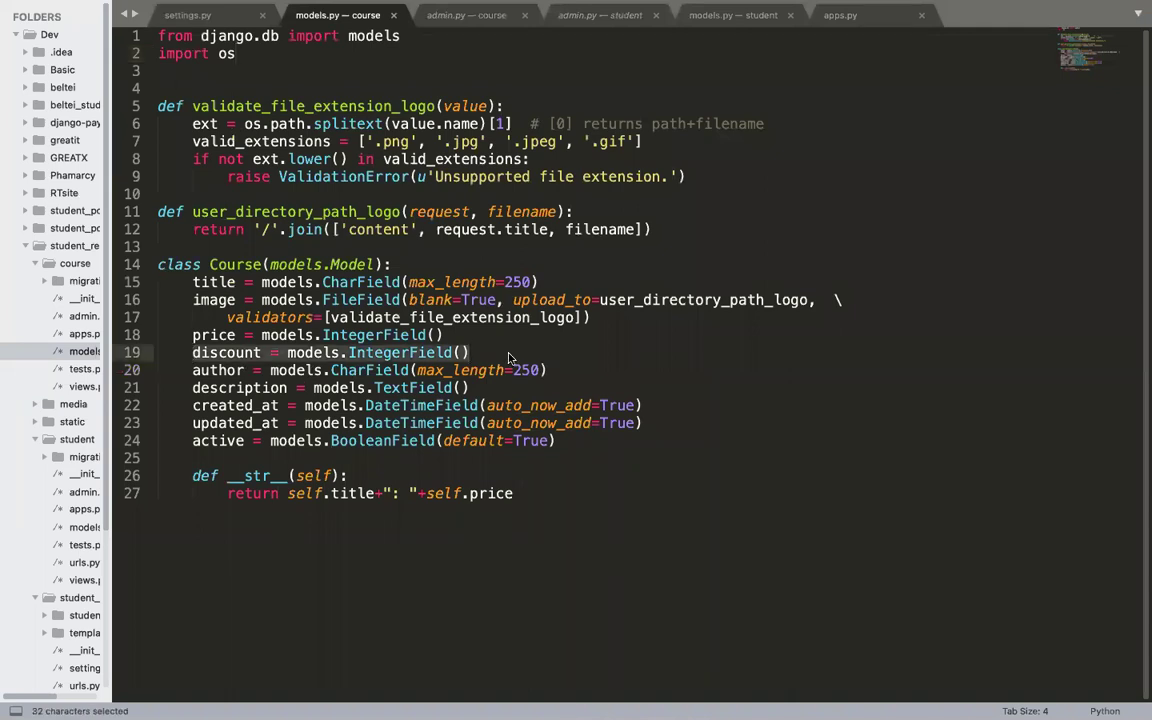
key("super+Tab")
type("zero")
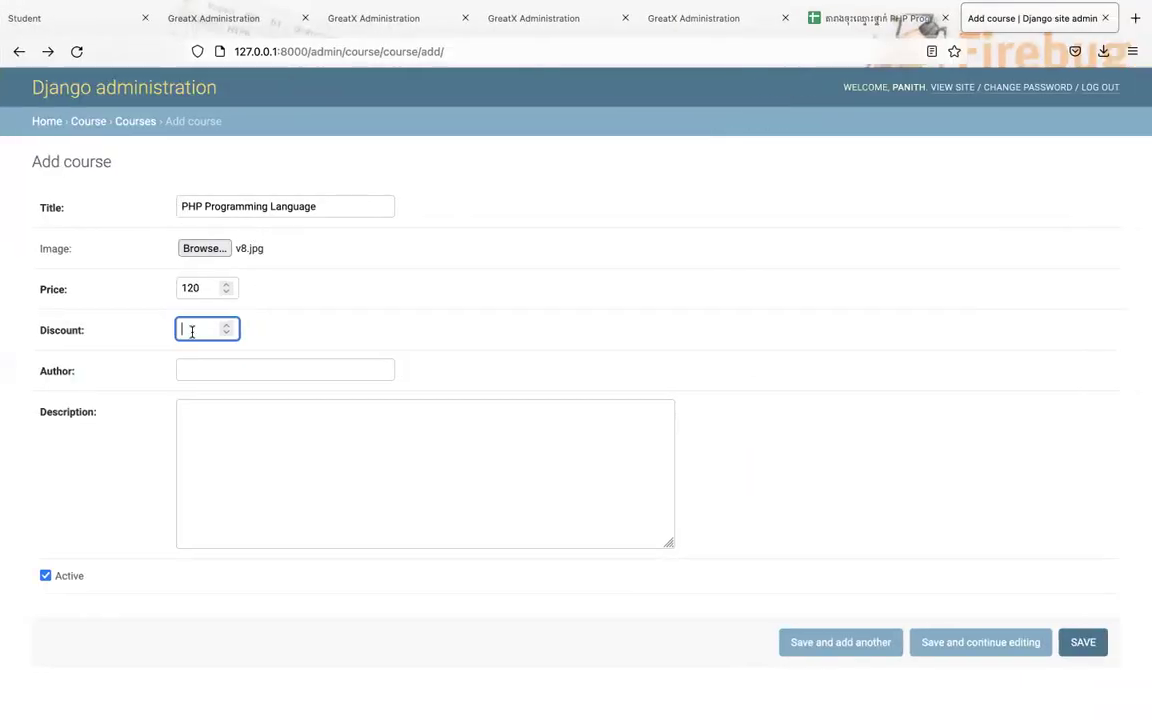
Step: Enter ABC as the author and "សិក្សារយៈ ៤៥ម៉ោង" as the description, and try to save the course
key("Tab")
type("ABC")
key("Tab")
type("សិក្ស")
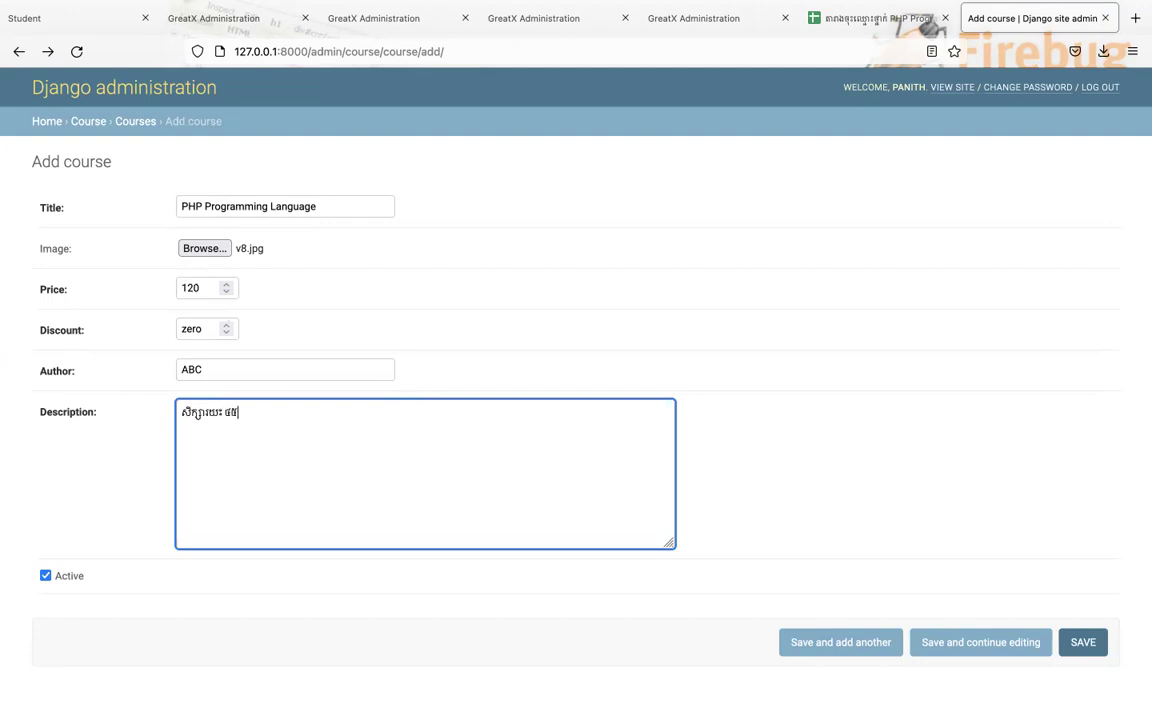
type("ម៉ា")
key("ctrl+space")
left_click(1080, 648)
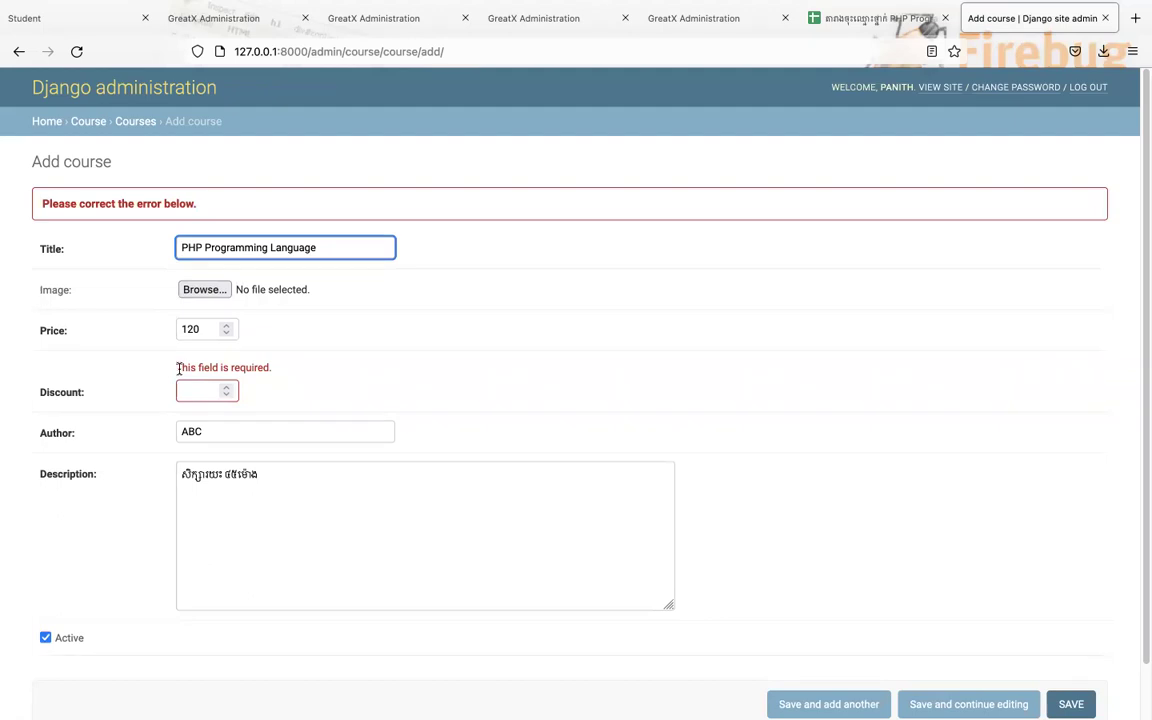
Step: Set the discount to 0, try to save the course, and go back to the blank Add course form
left_click_drag(177, 368, 274, 371)
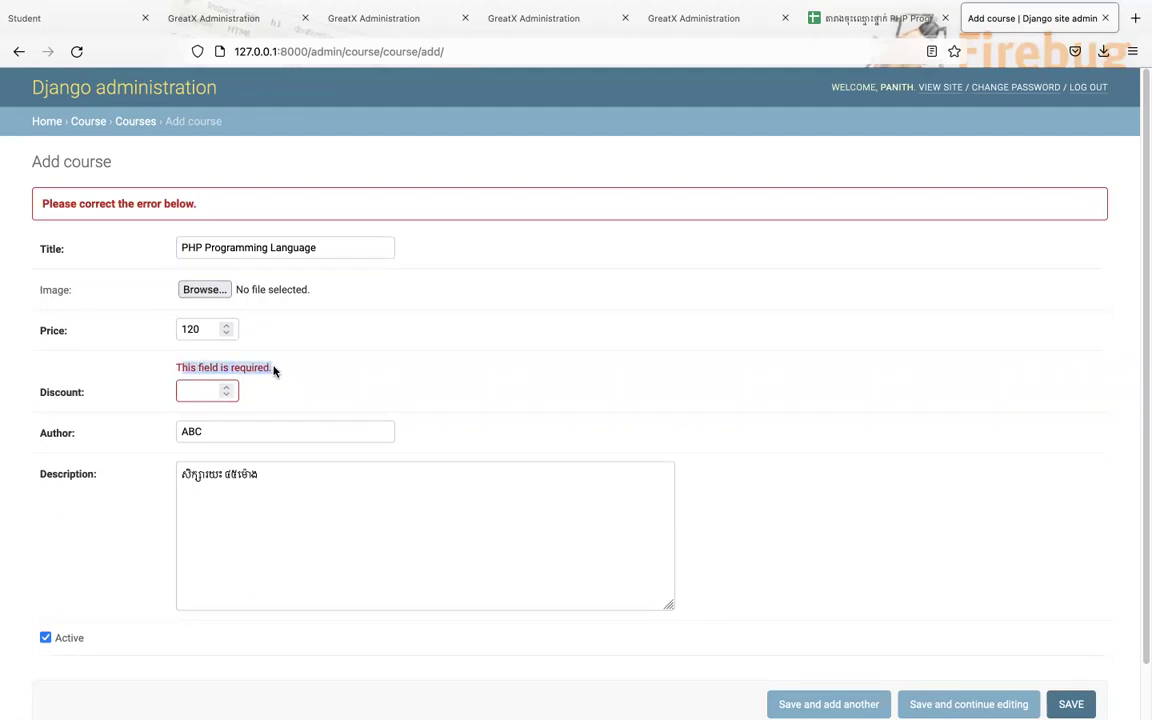
left_click(190, 390)
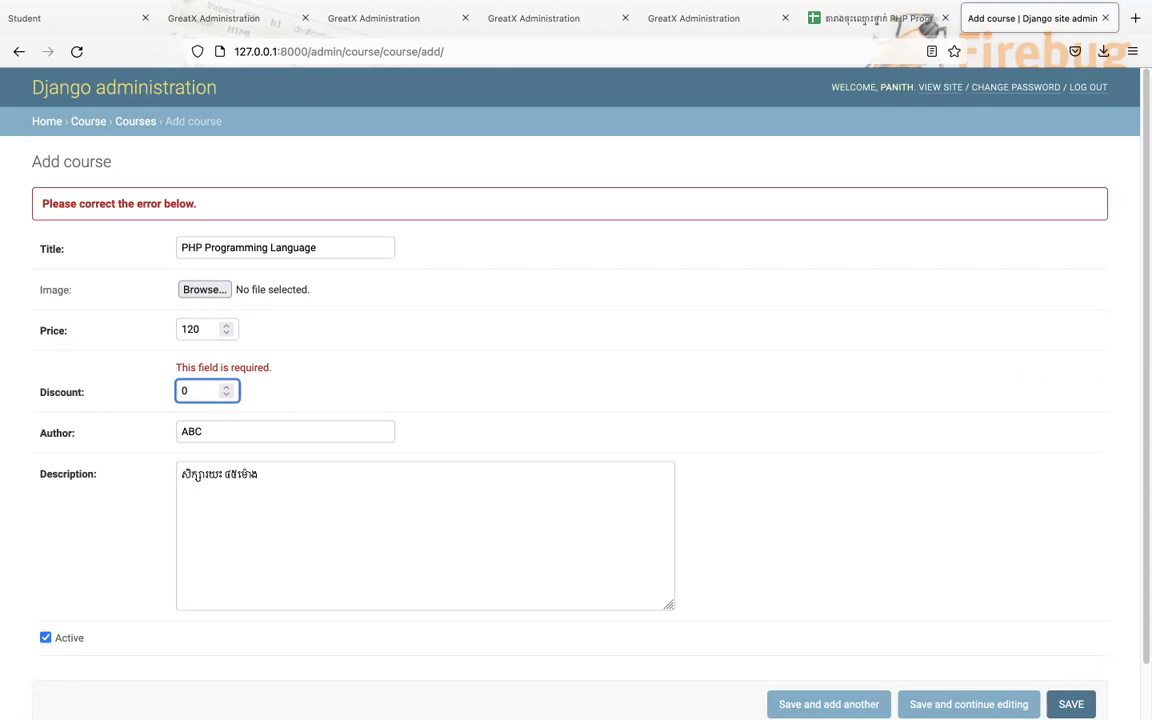
left_click(1071, 704)
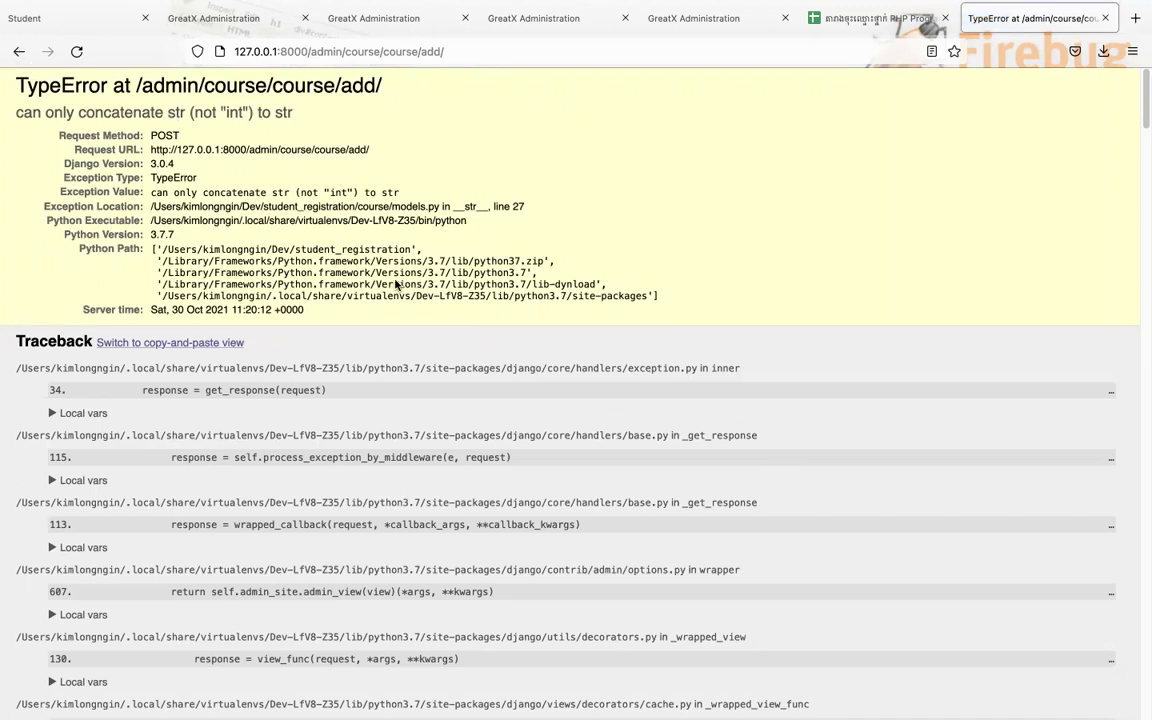
left_click(19, 51)
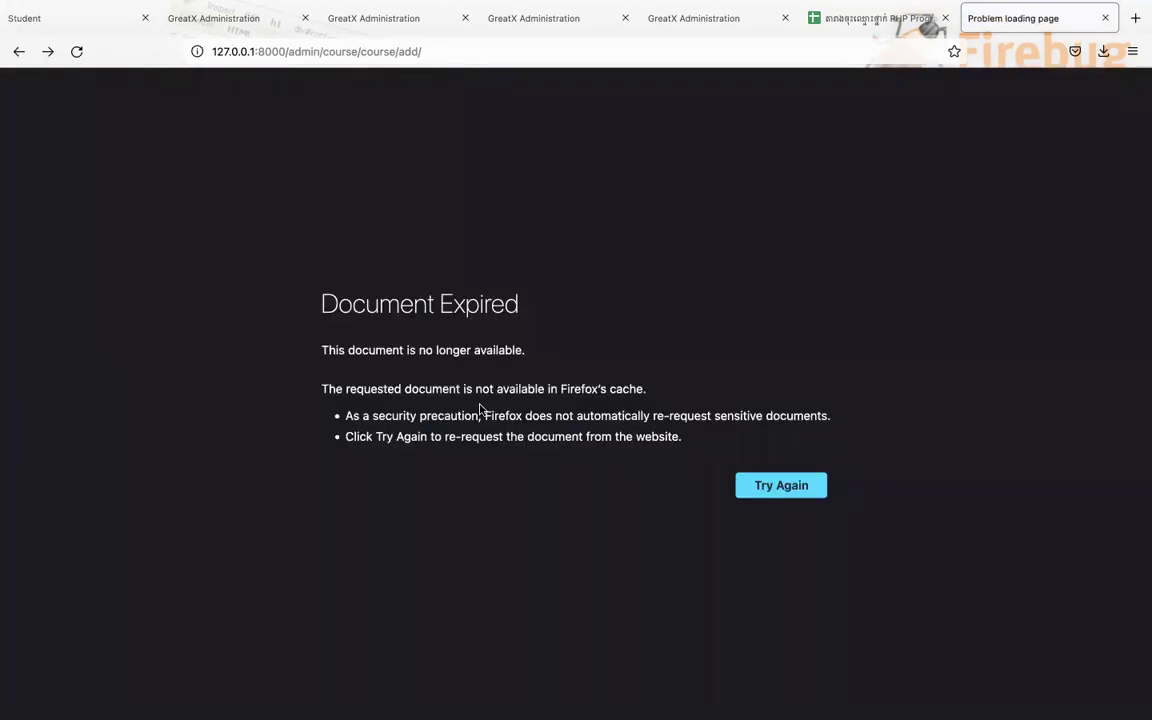
left_click(9, 53)
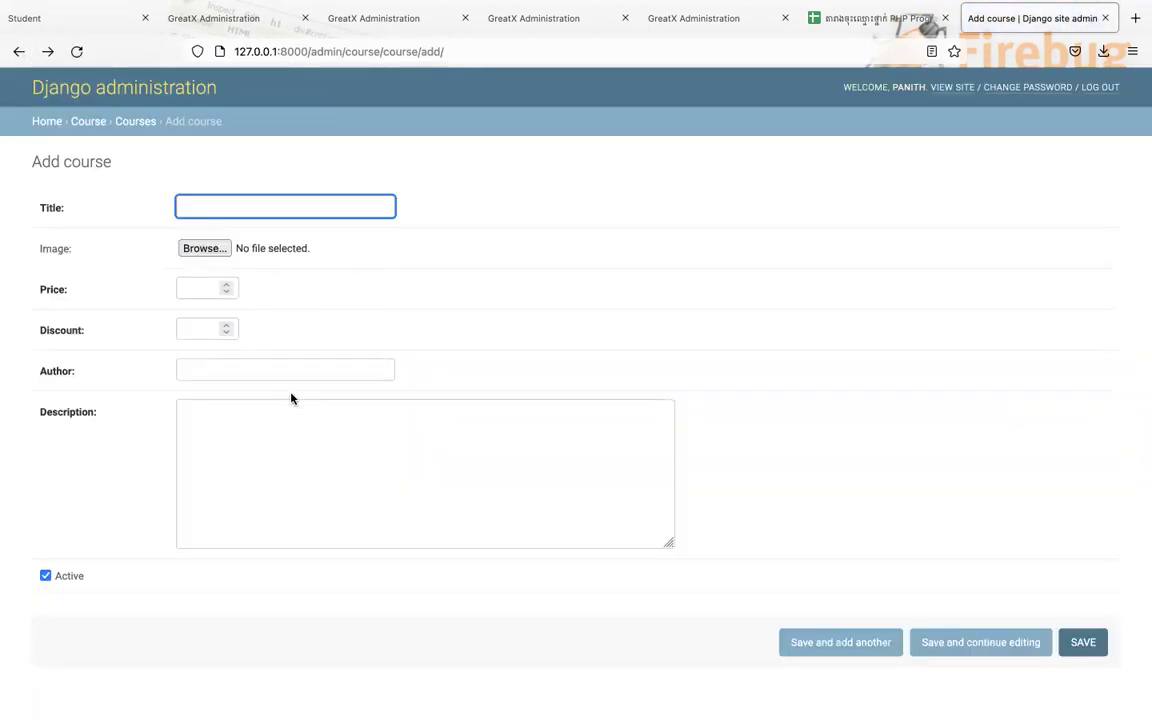
Step: Switch to Sublime Text and check the discount and author field definitions in the course models.py
key("super+Tab")
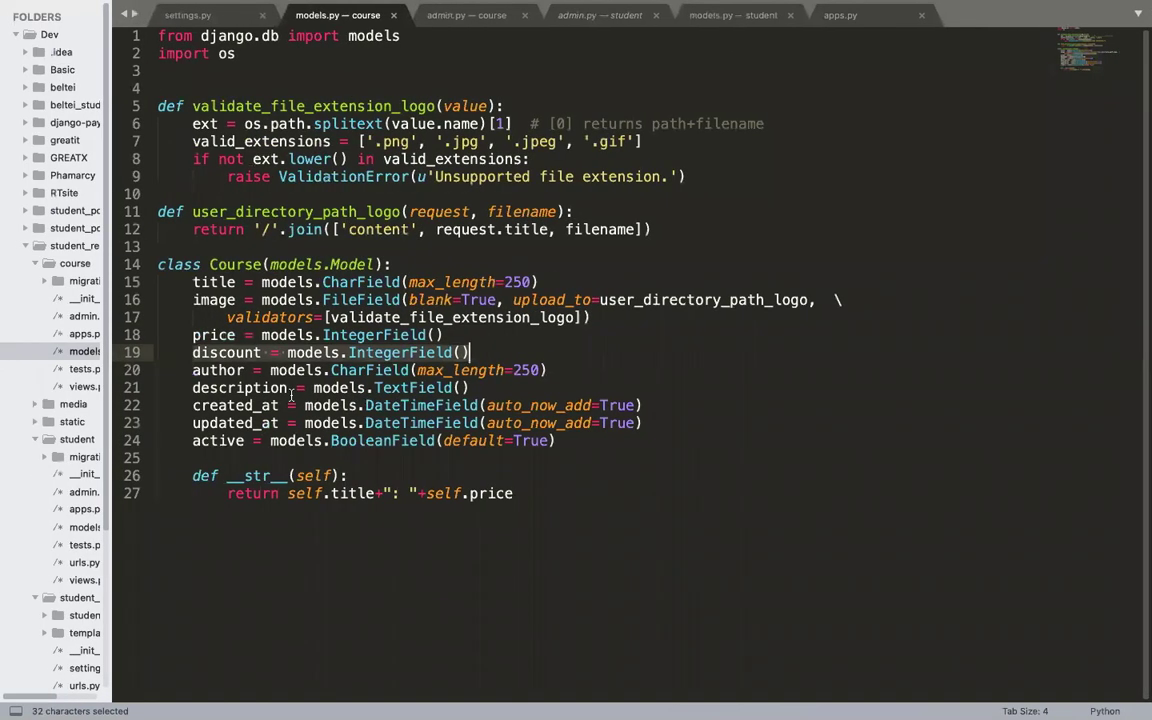
double_click(236, 353)
left_click(269, 370)
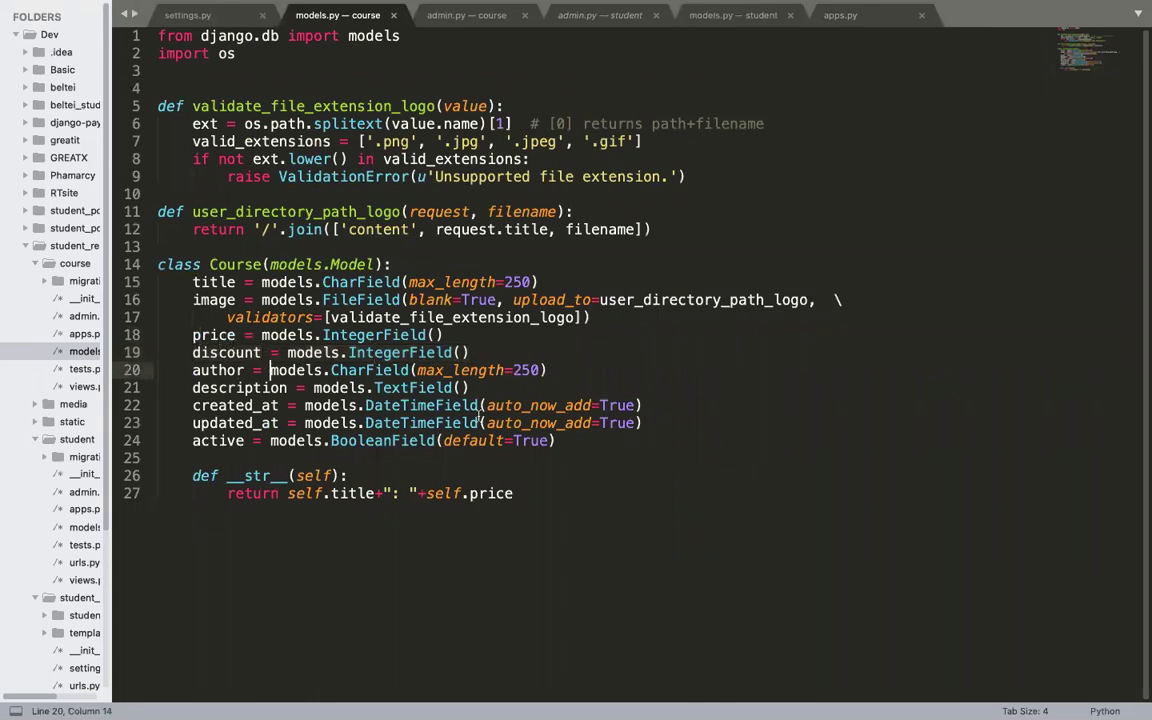
Step: Return to Firefox, enter "PHP Programming Language" as the course title and choose v8.jpg from the GreatX Institute folder as its image
key("super+Tab")
left_click(216, 207)
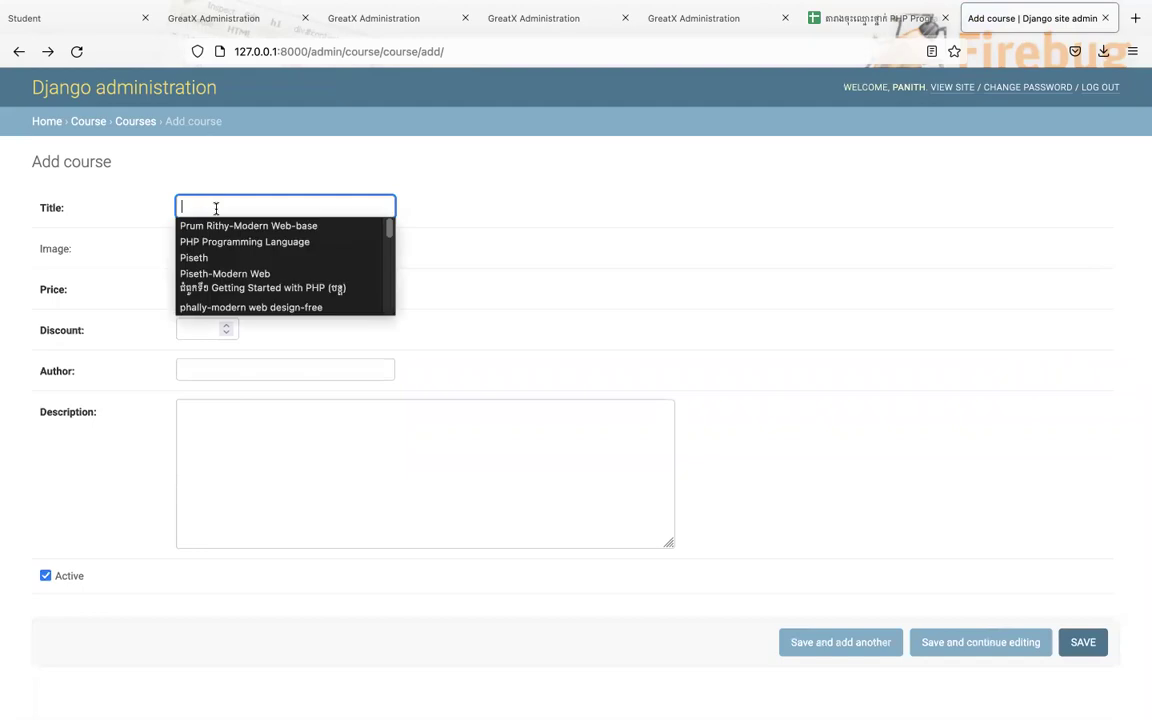
type("PHP")
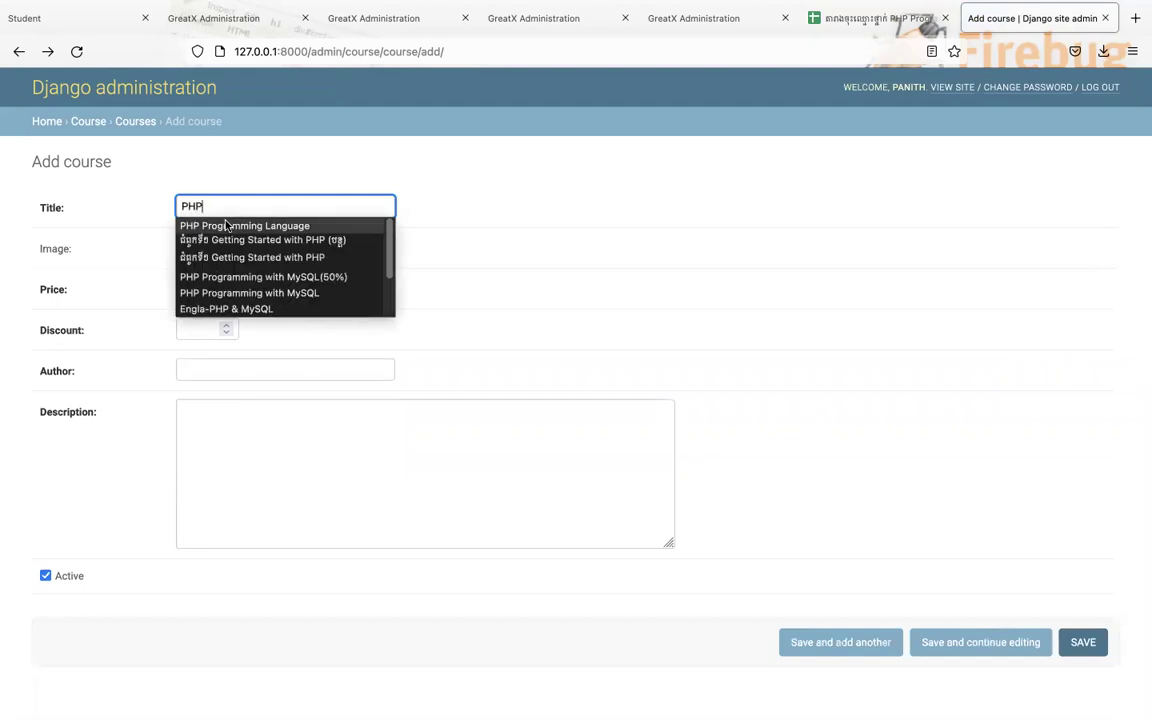
left_click(224, 226)
left_click(210, 250)
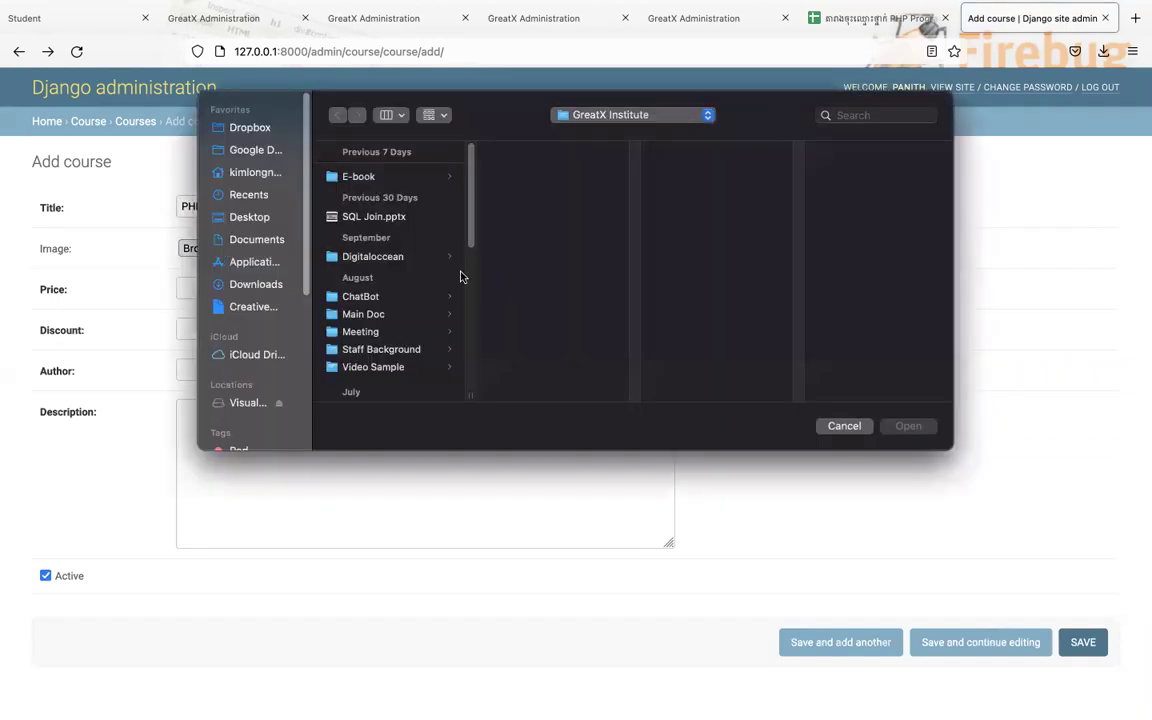
scroll(350, 330, "down", 5)
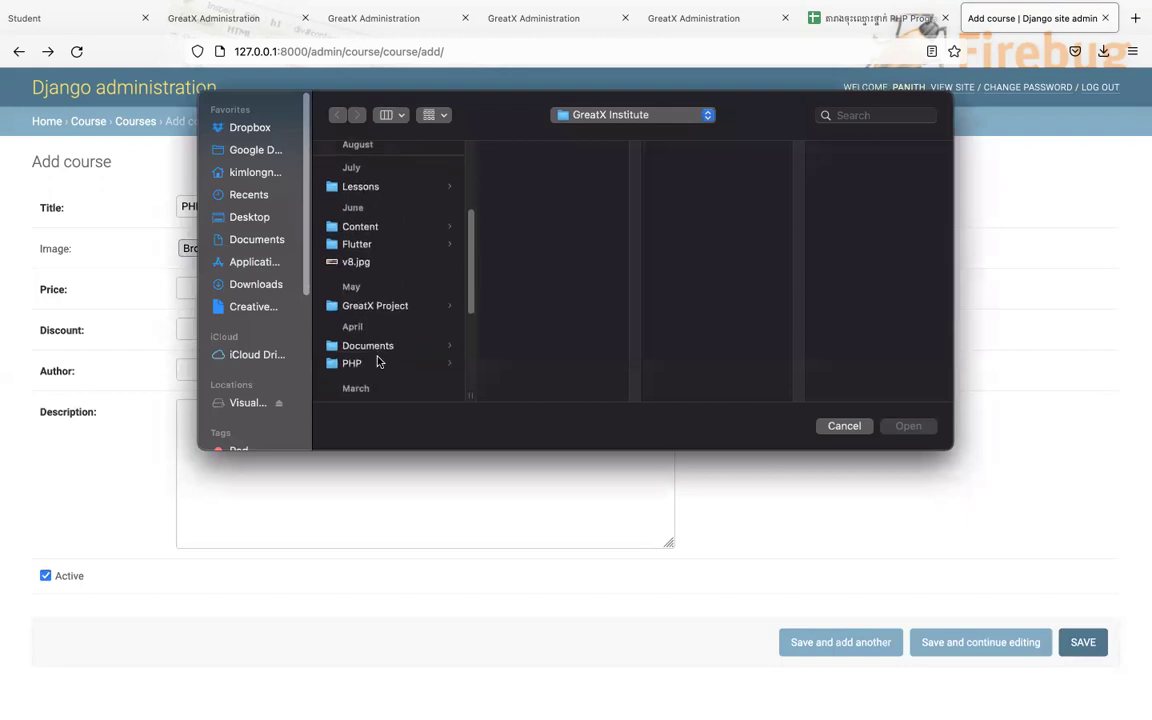
double_click(352, 261)
Step: Set the course price to 120 and the discount to 10
left_click(198, 290)
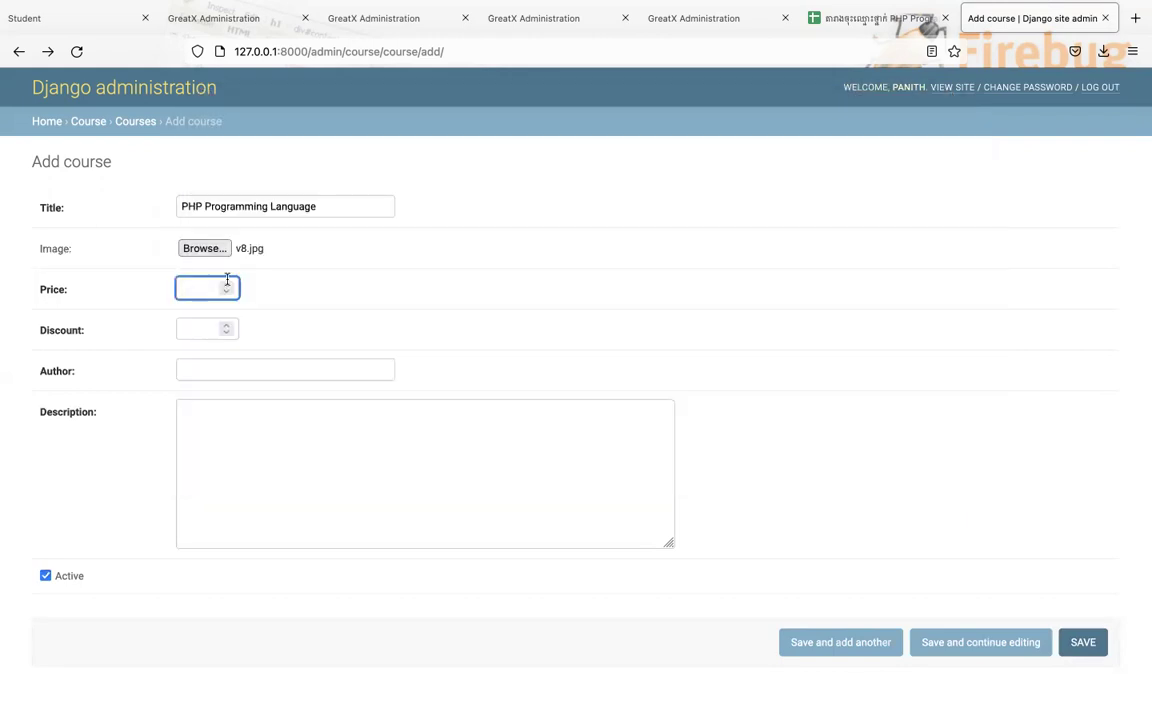
type("2")
key("Left")
type("10")
left_click(198, 329)
type("10")
Step: Enter ABC as the author and "សិក្សារយៈ ៤៥ម៉ោង" as the description, and submit the new course
left_click(229, 373)
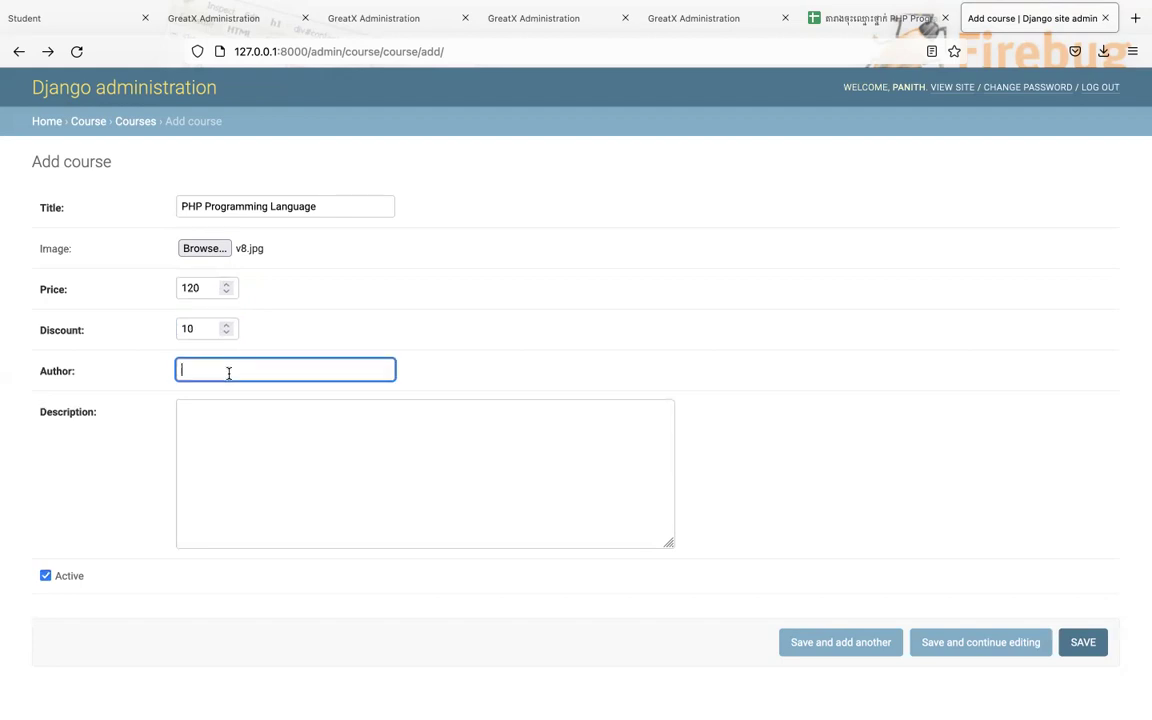
type("ABC")
key("Tab")
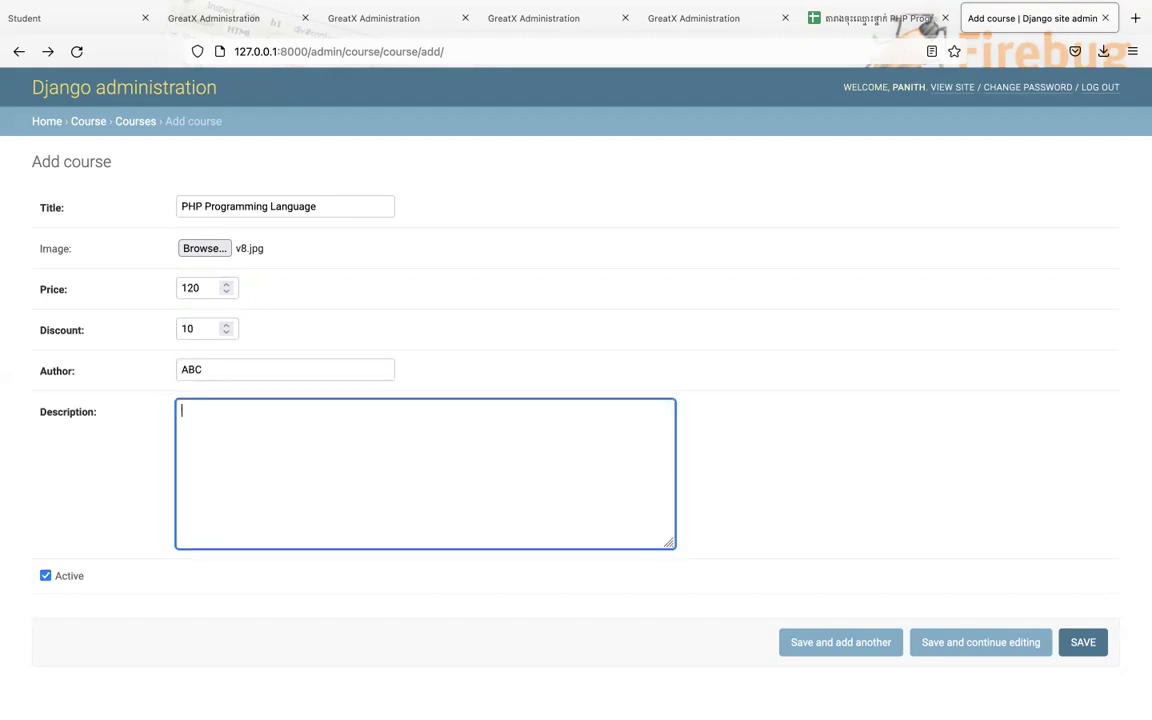
type("សិក្សាអំពី ផហផ")
left_click(1080, 651)
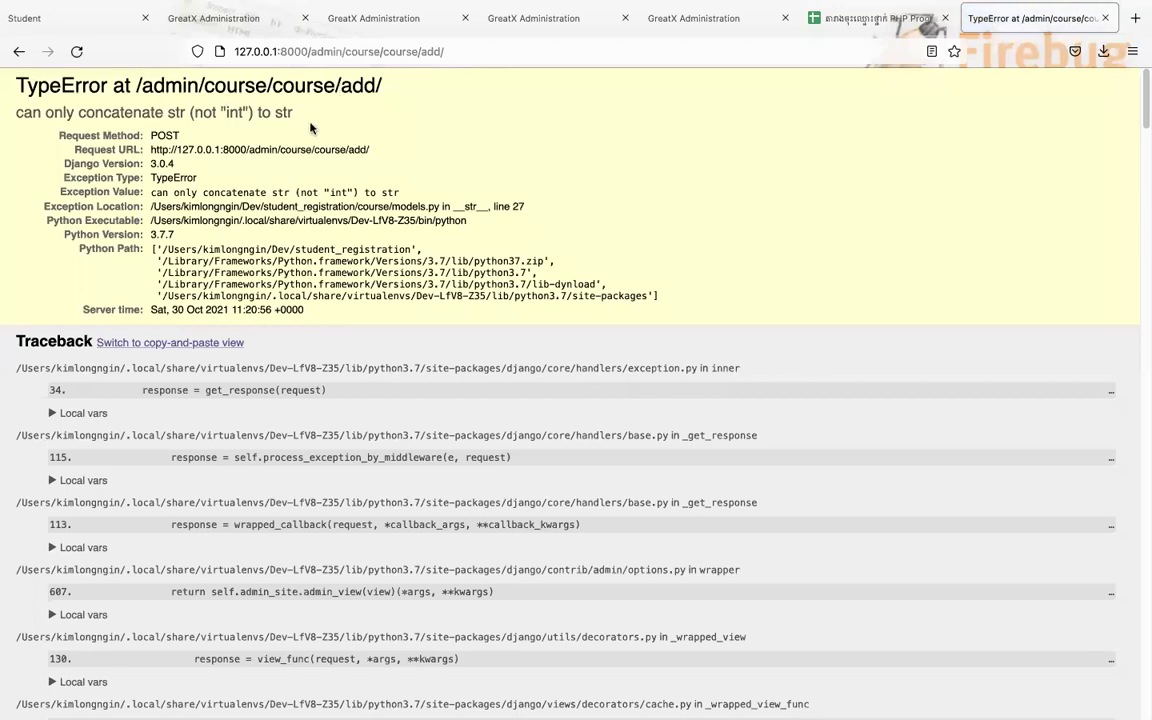
Step: In Sublime Text, wrap self.price in str() in the Course model's __str__ return line and save models.py
key("super+Tab")
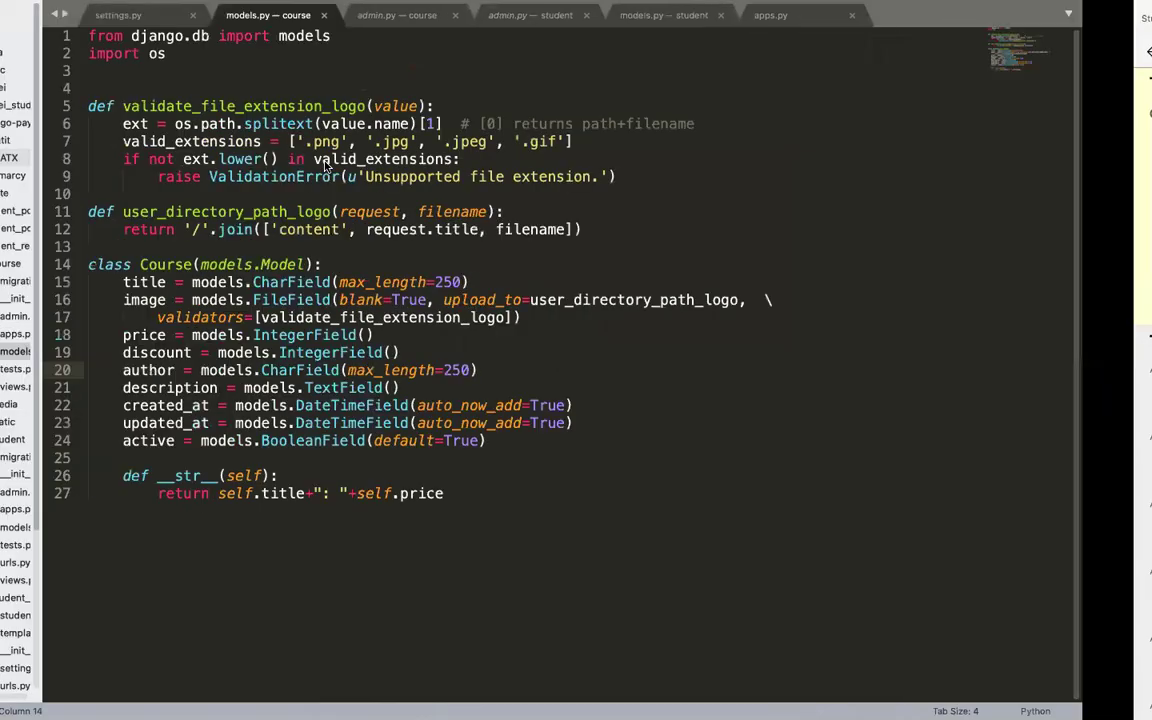
double_click(488, 500)
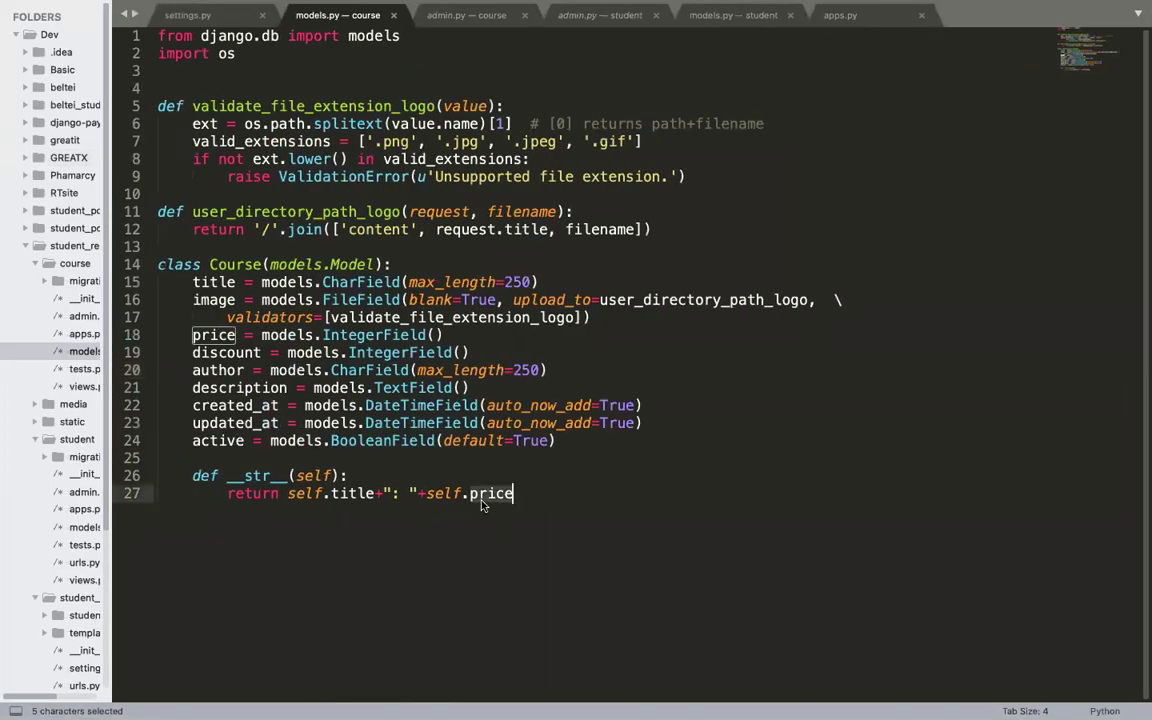
left_click(427, 489)
type("str")
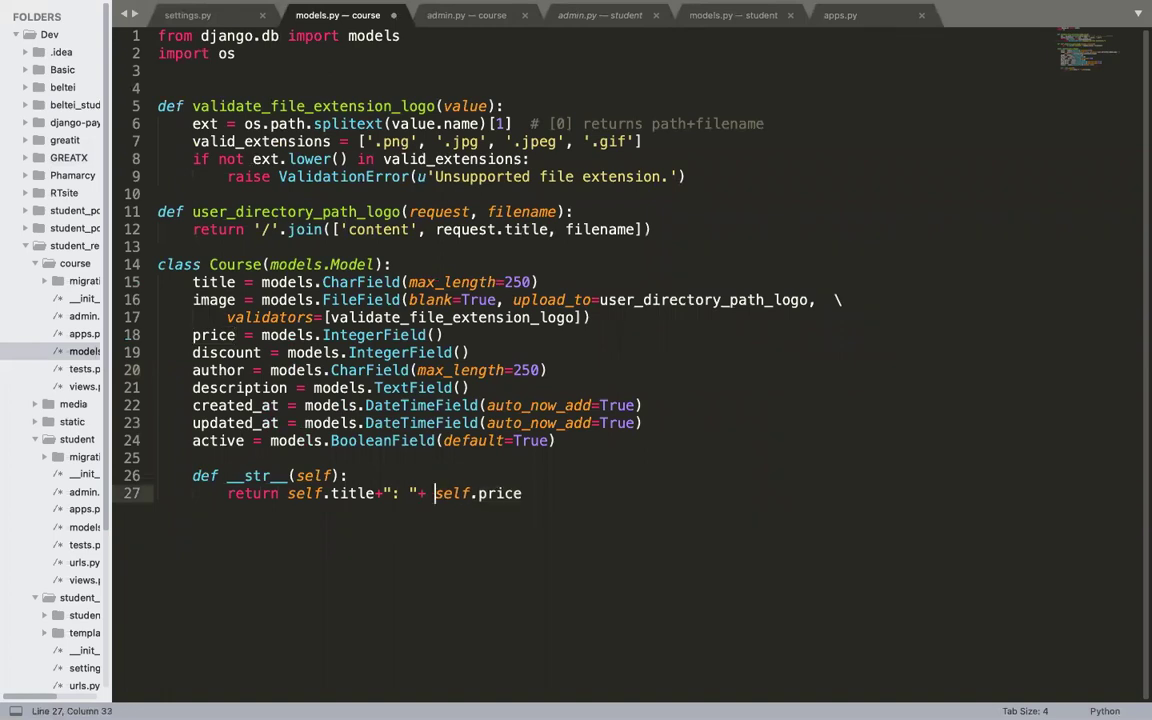
type("(s")
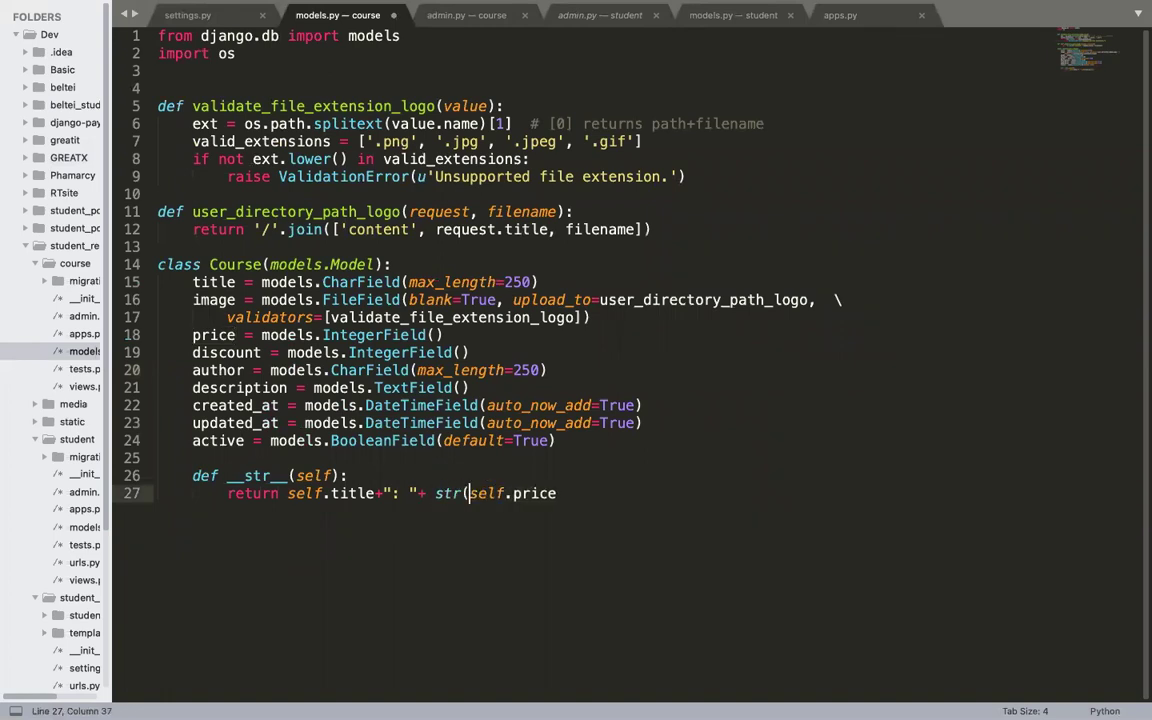
left_click(596, 485)
left_click(572, 494)
type(")")
key("super+s")
Step: Return to Firefox and reload the error page, resending the course form data
key("super+Tab")
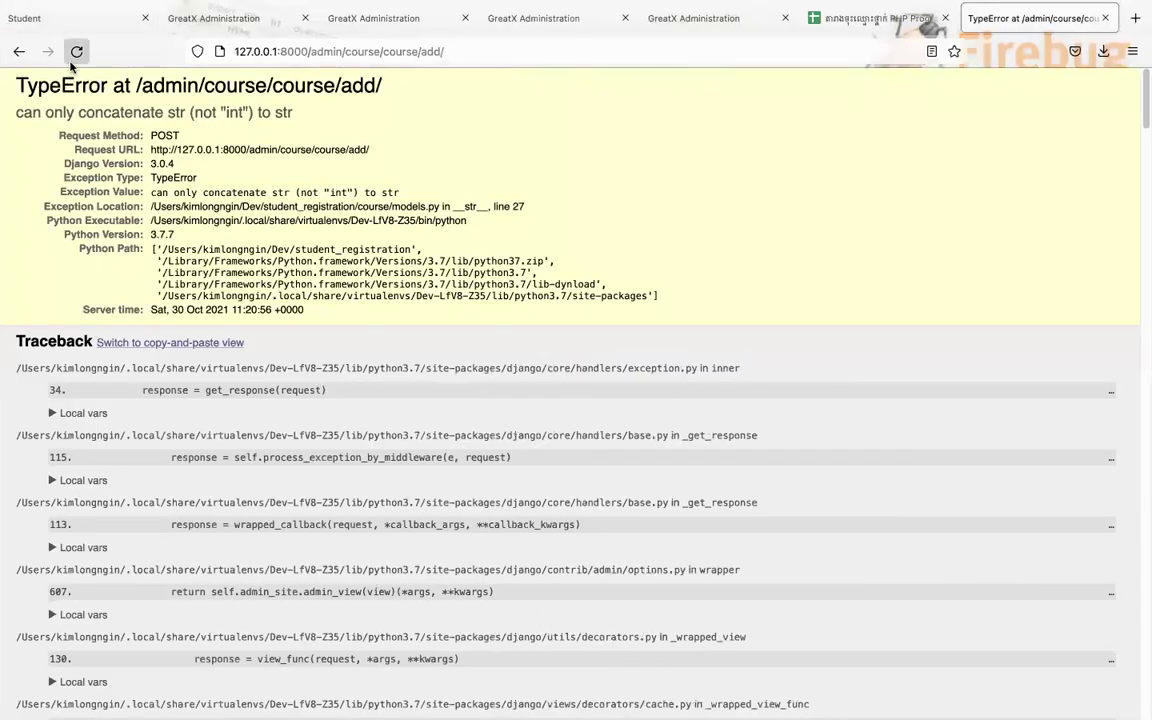
left_click(75, 52)
left_click(676, 430)
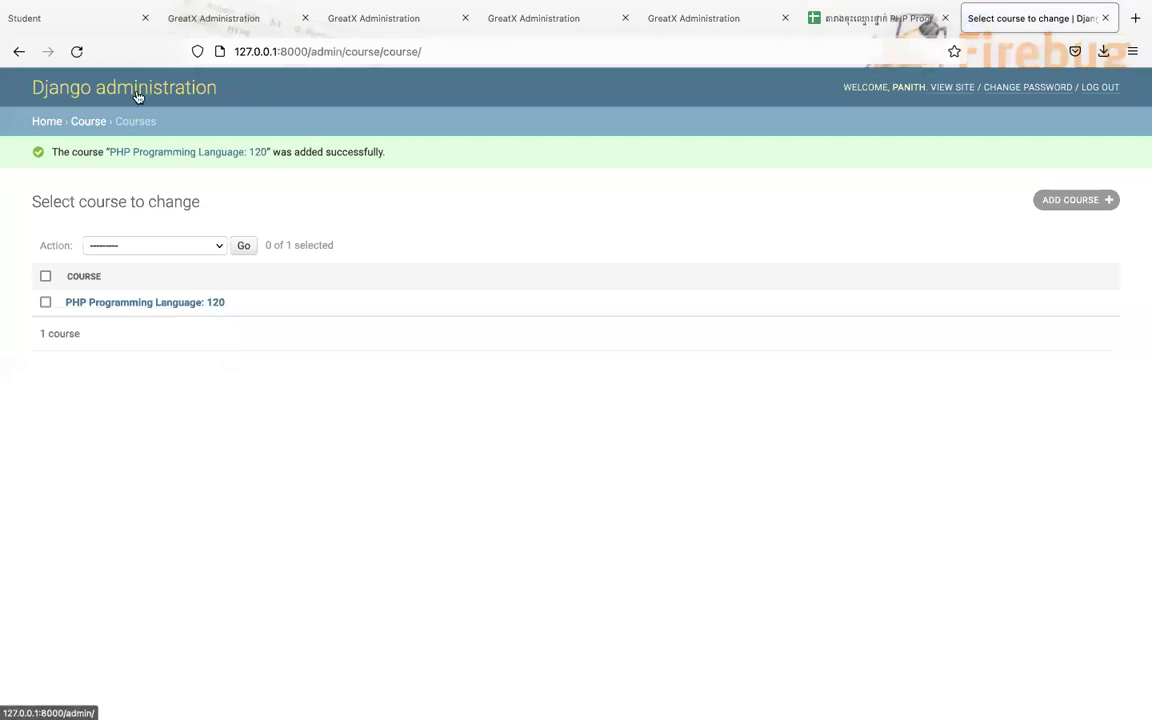
Step: Review the saved PHP Programming Language course from the Courses list, return to the admin home and open a blank Add course form
left_click(125, 88)
left_click(58, 298)
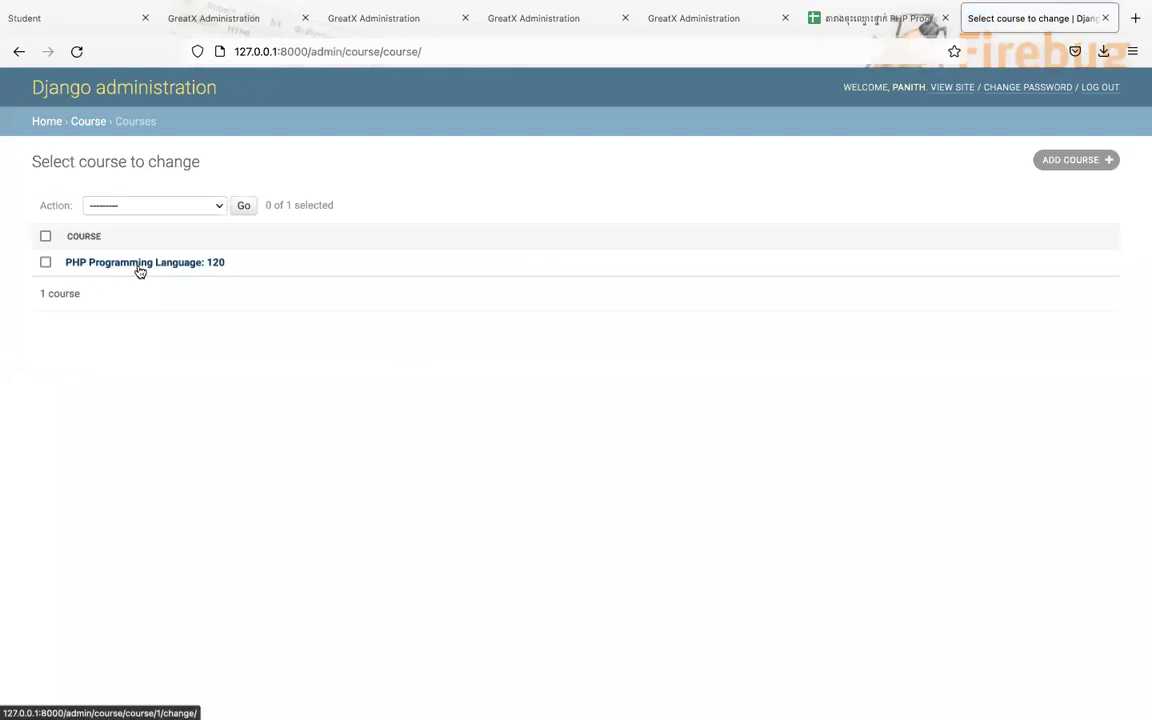
left_click(140, 264)
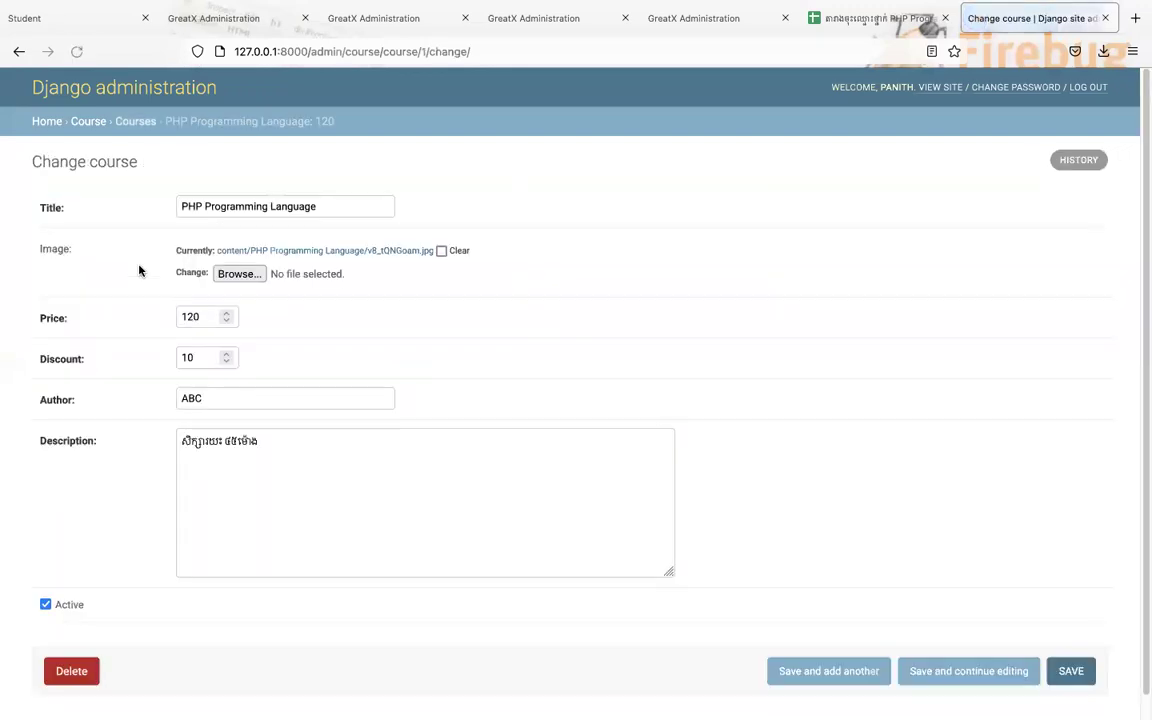
left_click(272, 442)
left_click(4, 244)
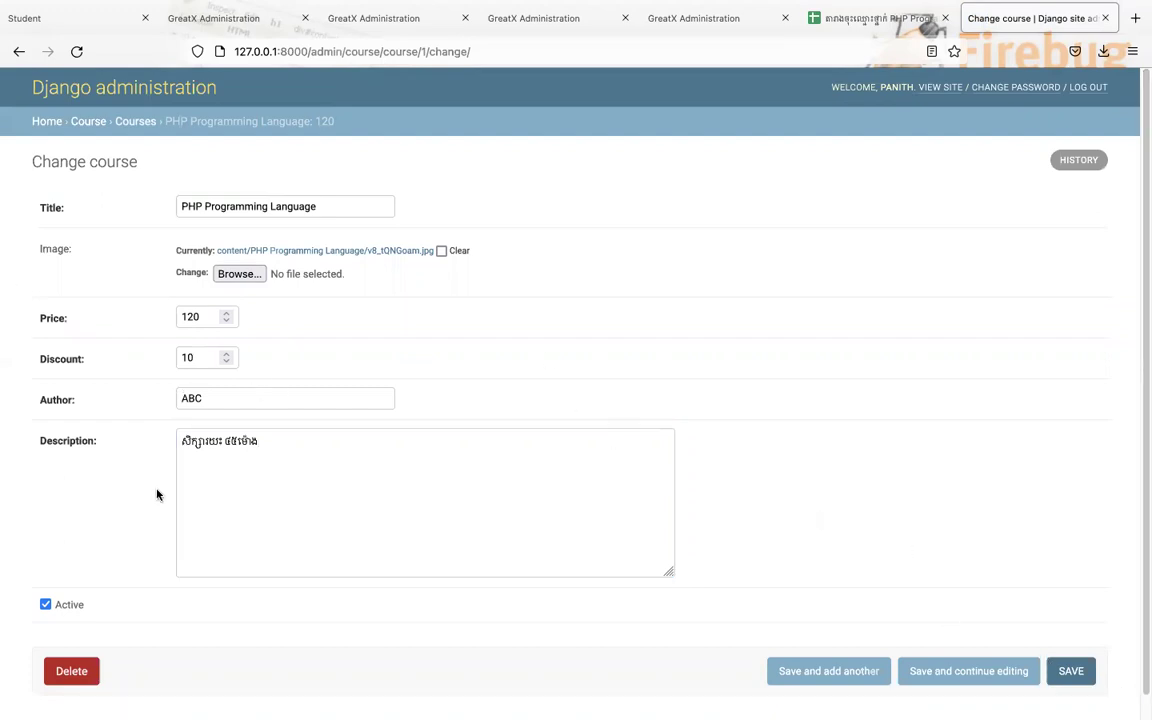
left_click(136, 121)
left_click(121, 89)
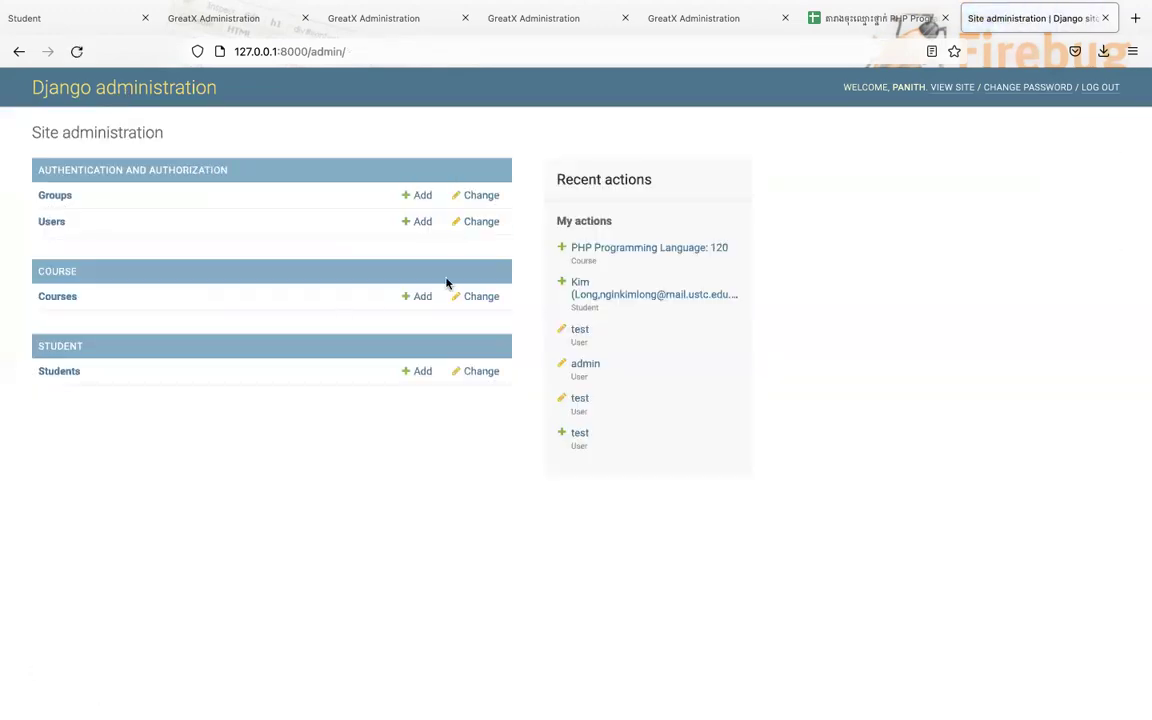
left_click(417, 300)
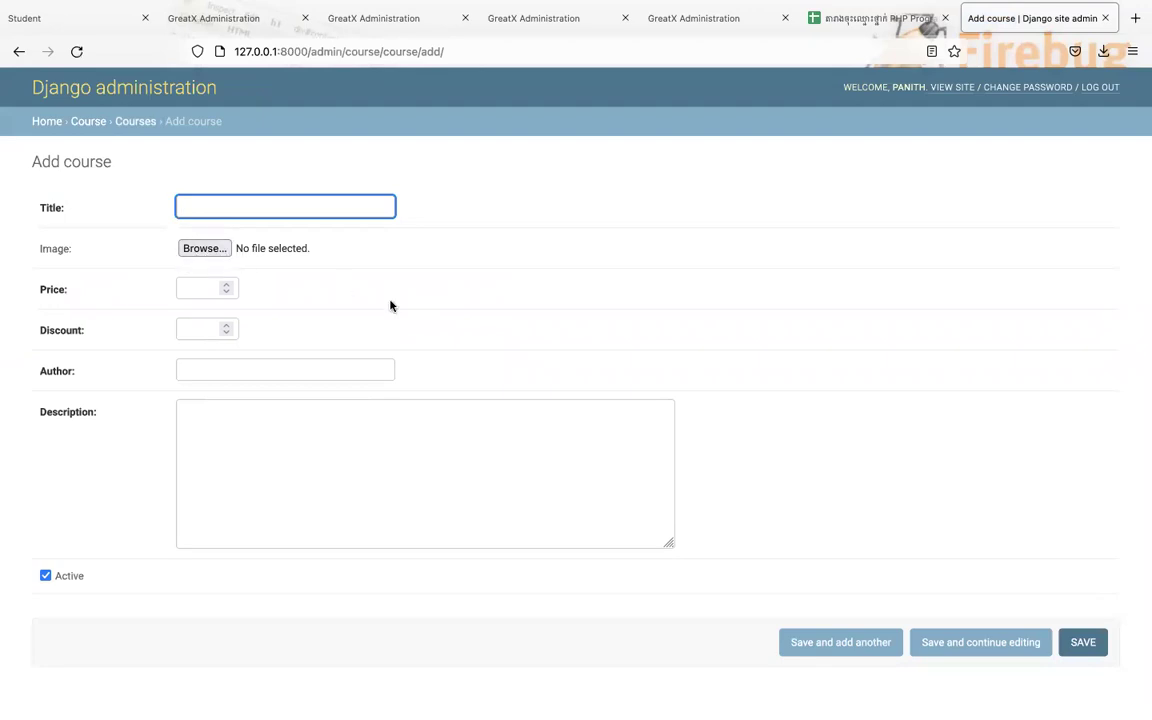
Step: Switch to Sublime Text, widen the folder tree and examine the media/content folder, including its PHP Programming Language subfolder
key("super+Tab")
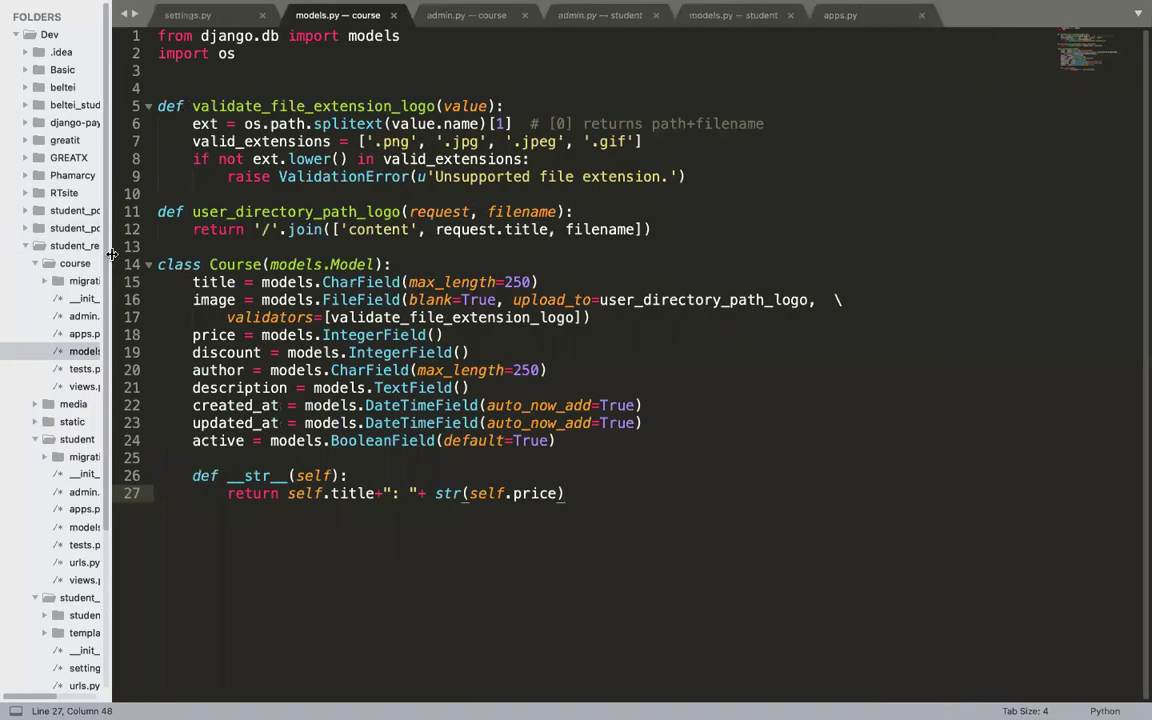
left_click_drag(111, 254, 316, 256)
left_click(35, 264)
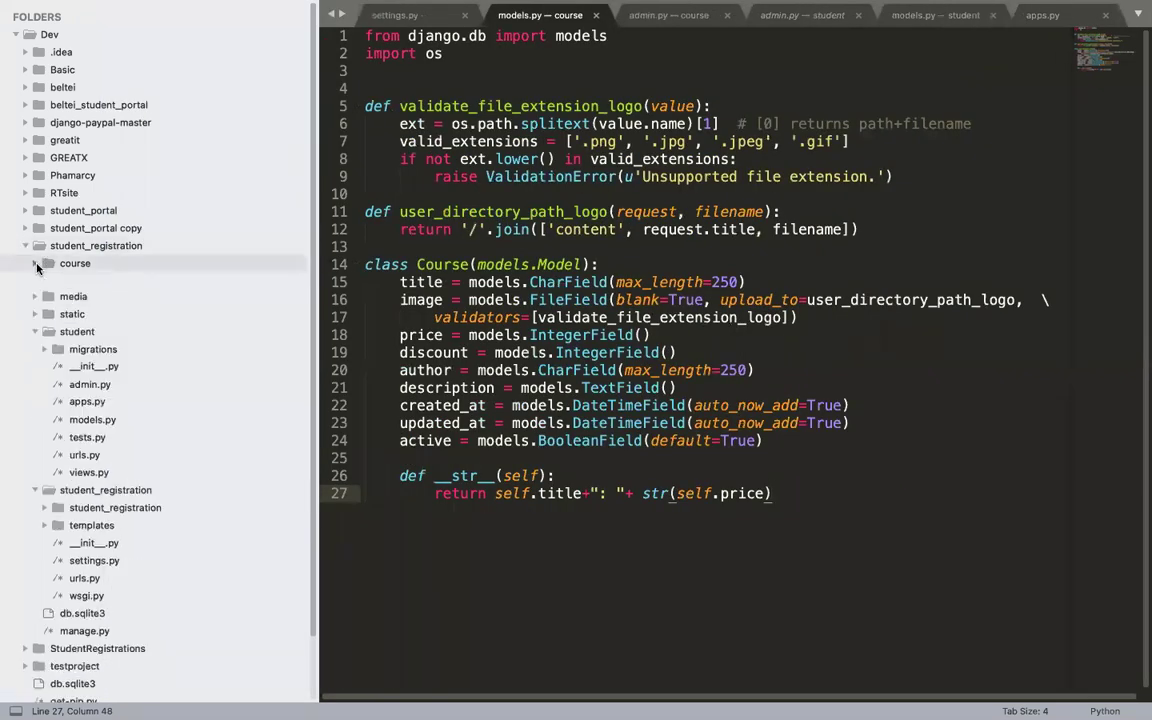
left_click(35, 281)
left_click(55, 316)
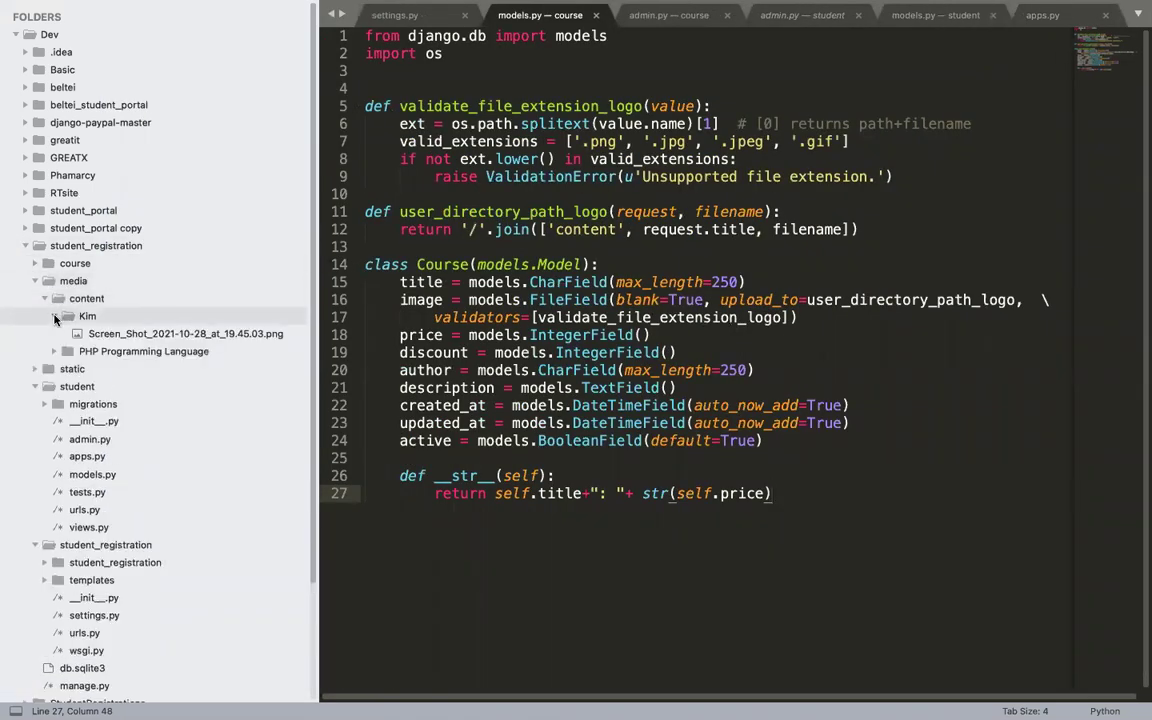
left_click(55, 316)
left_click(54, 334)
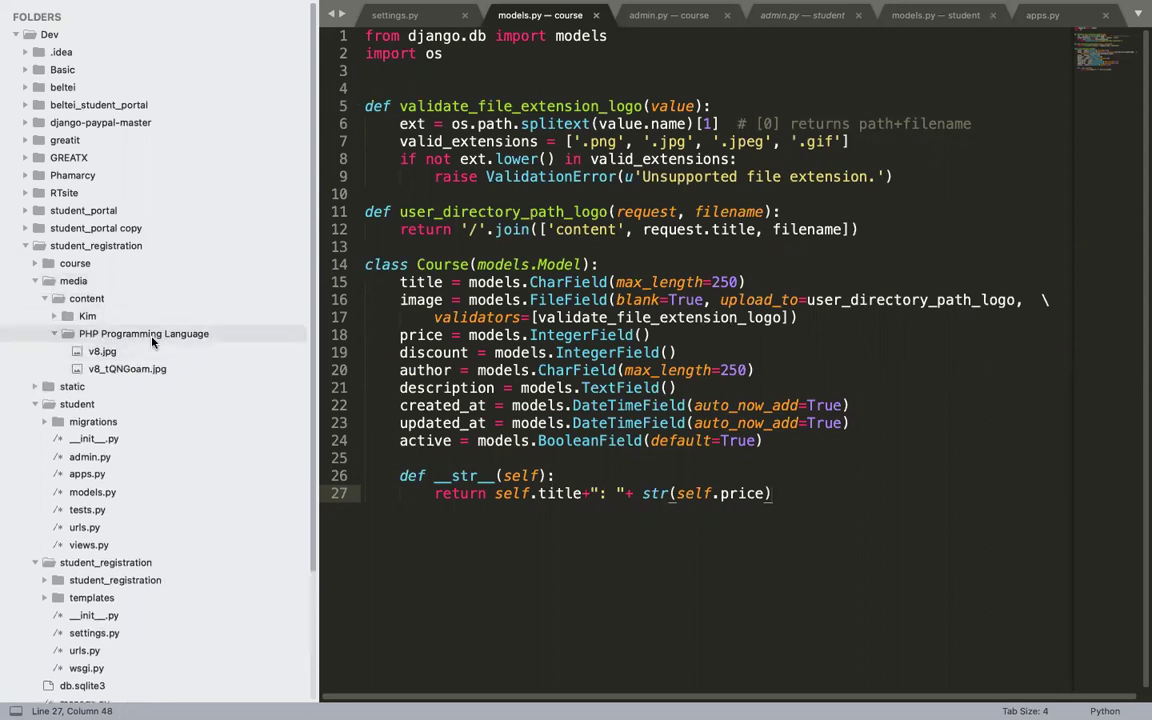
Step: Preview the uploaded v8.jpg image from the PHP Programming Language folder and close it
left_click(125, 352)
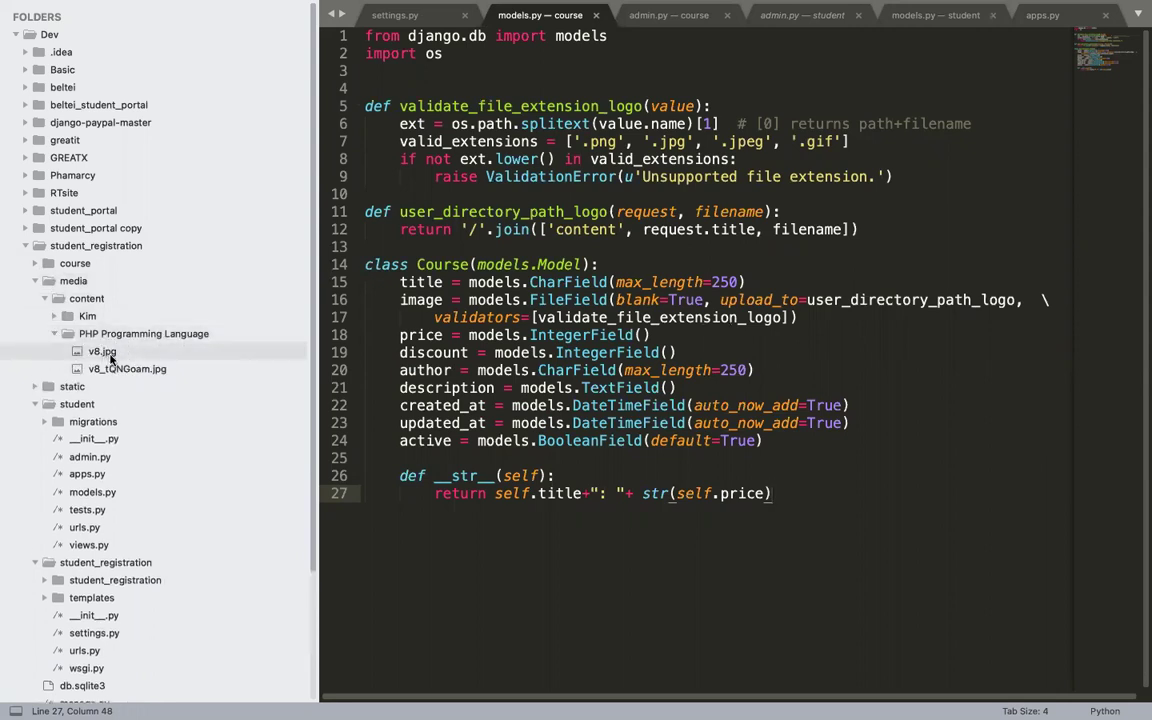
left_click(103, 355)
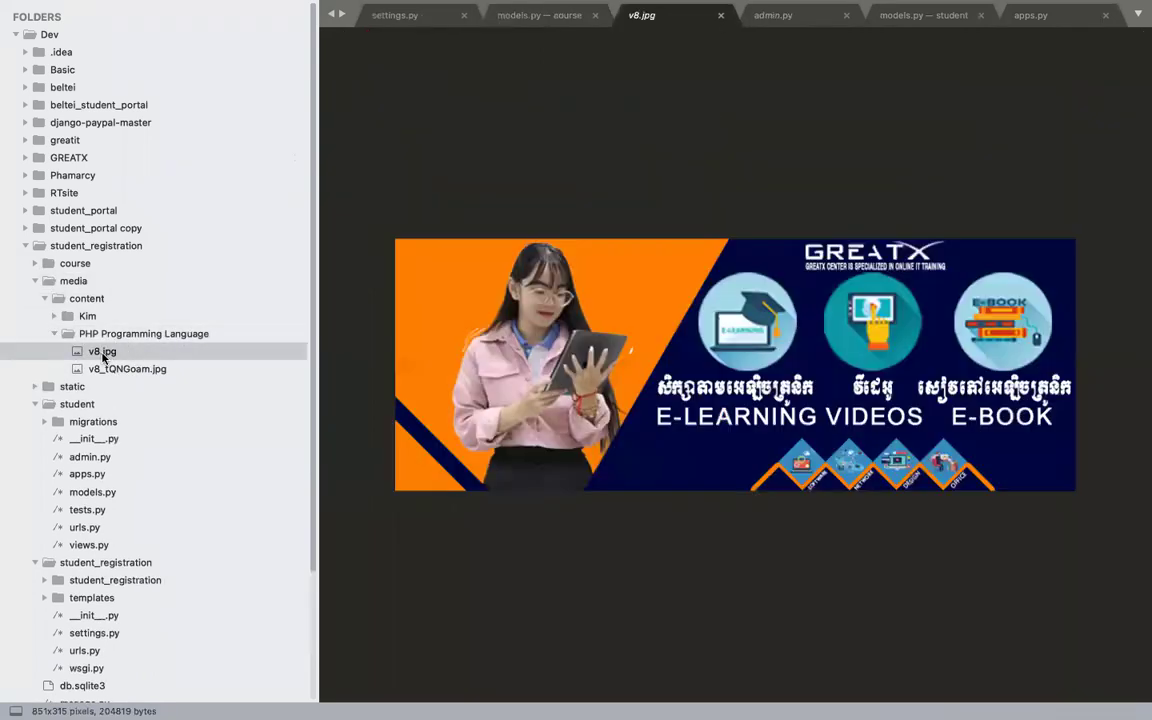
left_click(720, 16)
Step: Highlight the whole Course class in models.py and switch to the slide on the Django models and migrations workflow
mouse_move(556, 317)
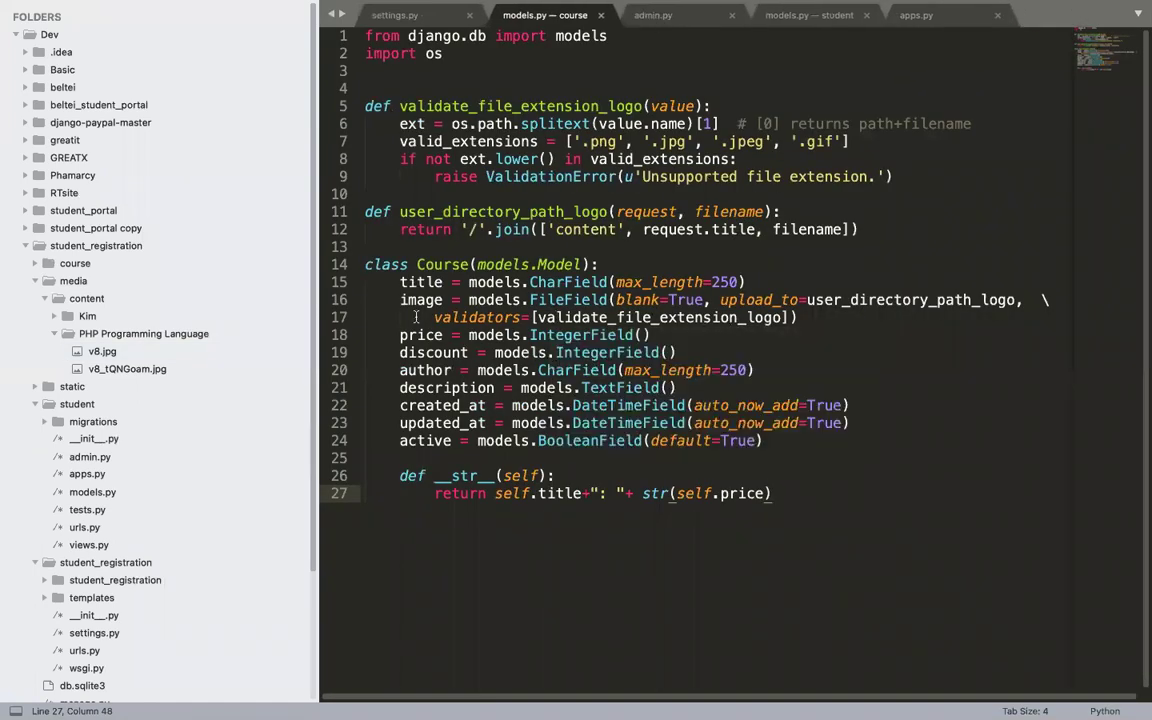
left_click_drag(773, 493, 381, 250)
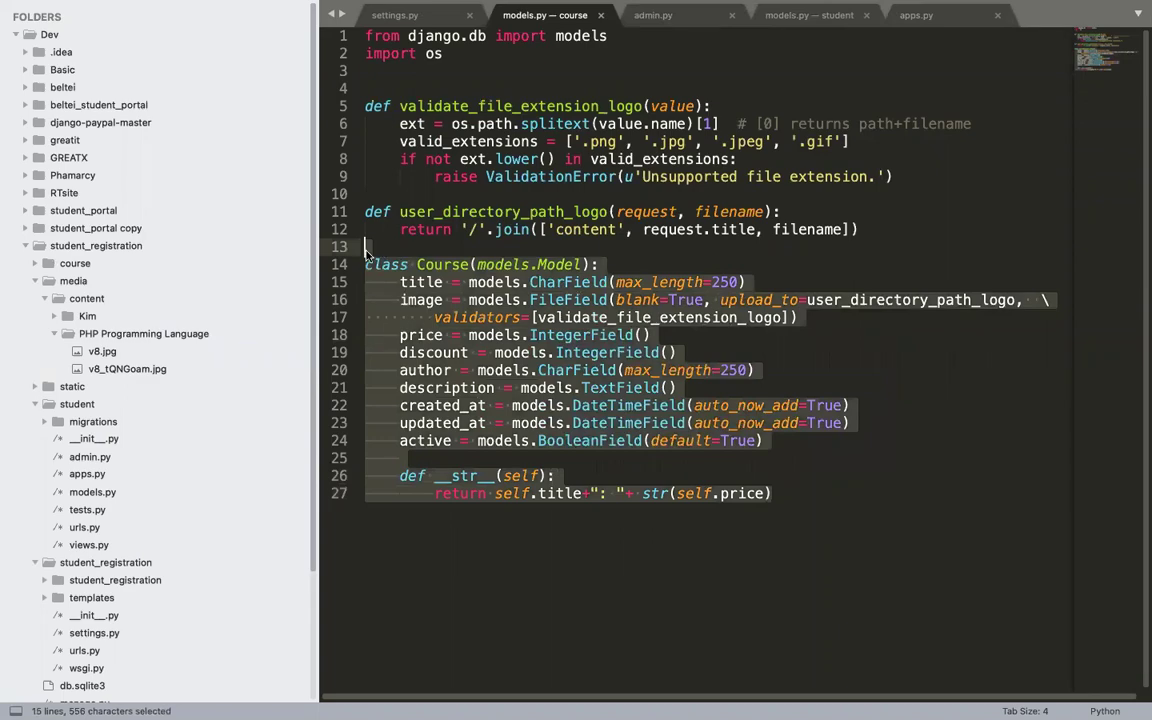
key("super+Tab")
key("super+Tab")
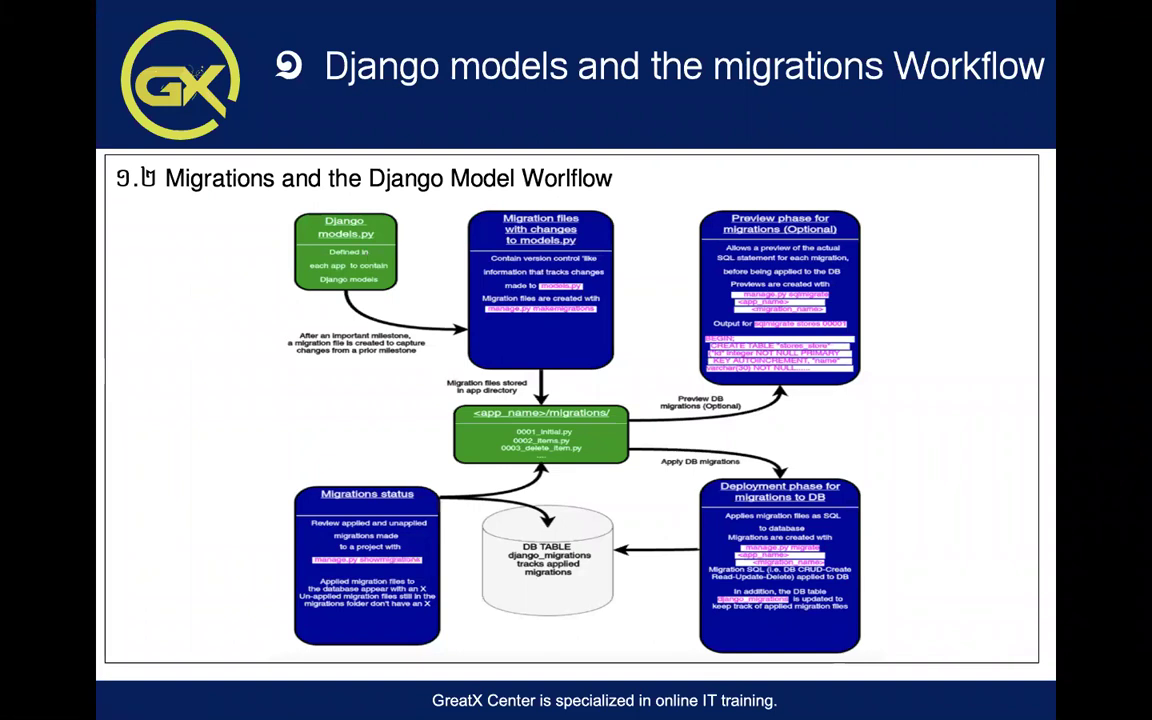
Step: Switch from the slides to the SQLite client and view the student_student and course_course tables
key("Left")
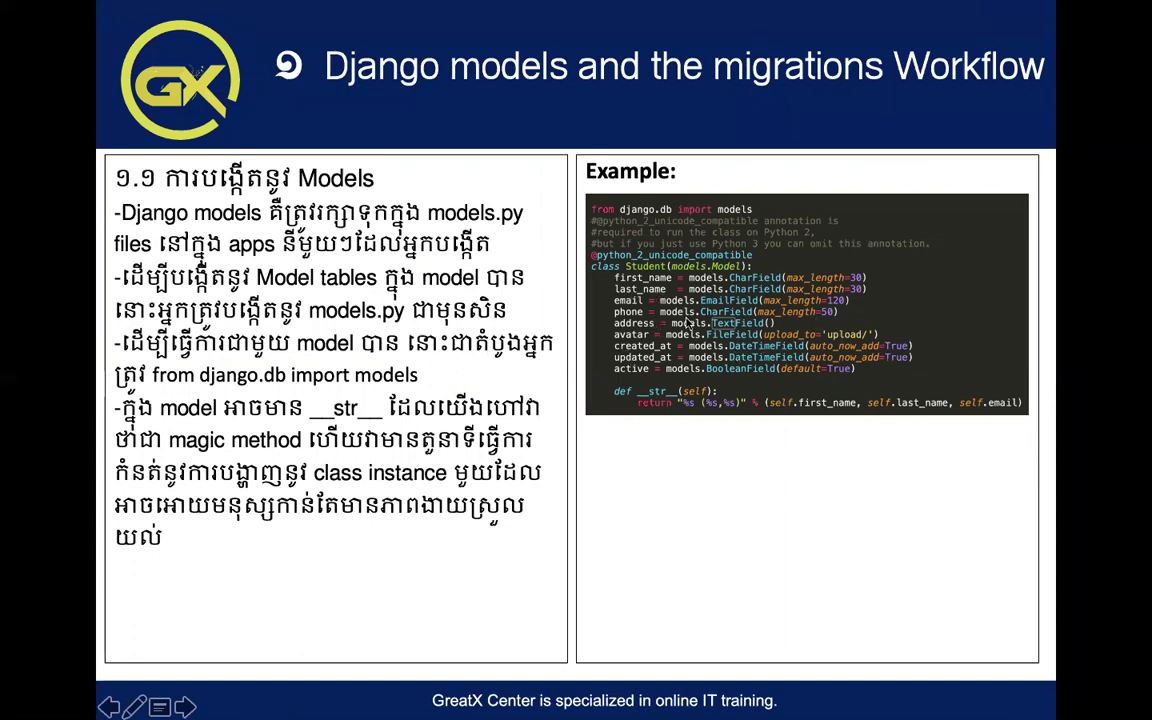
key("super+Tab")
key("super+Tab")
key("super+Tab")
key("super+Tab")
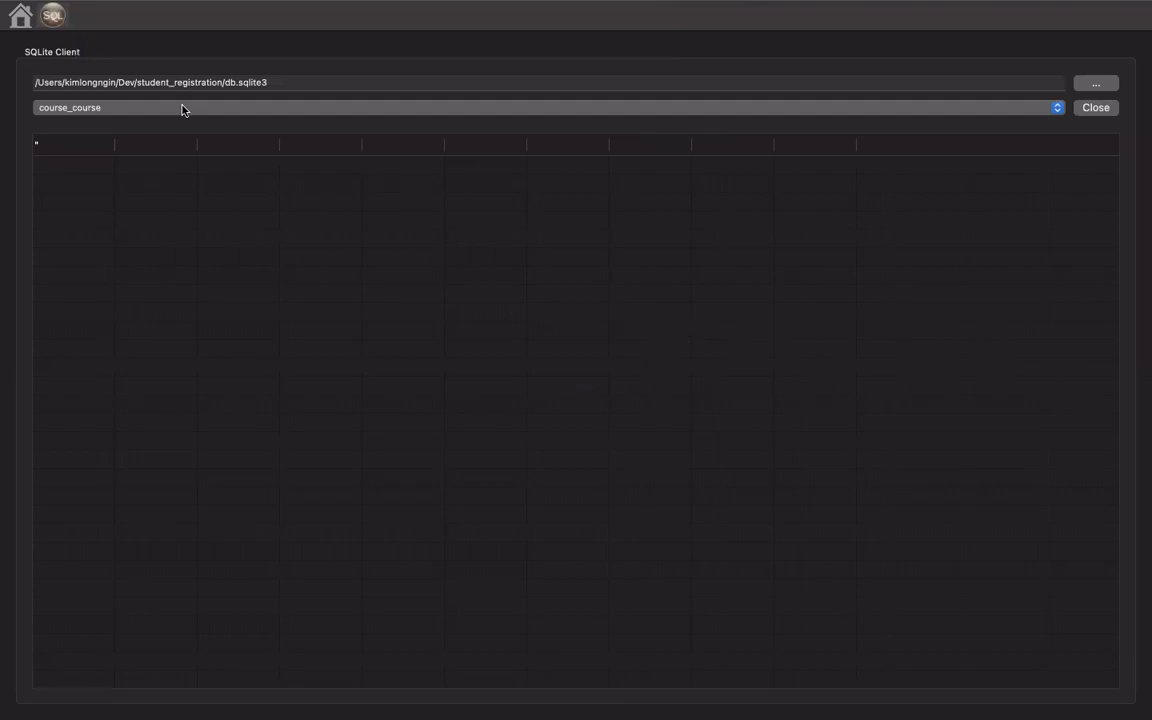
left_click(183, 110)
left_click(118, 94)
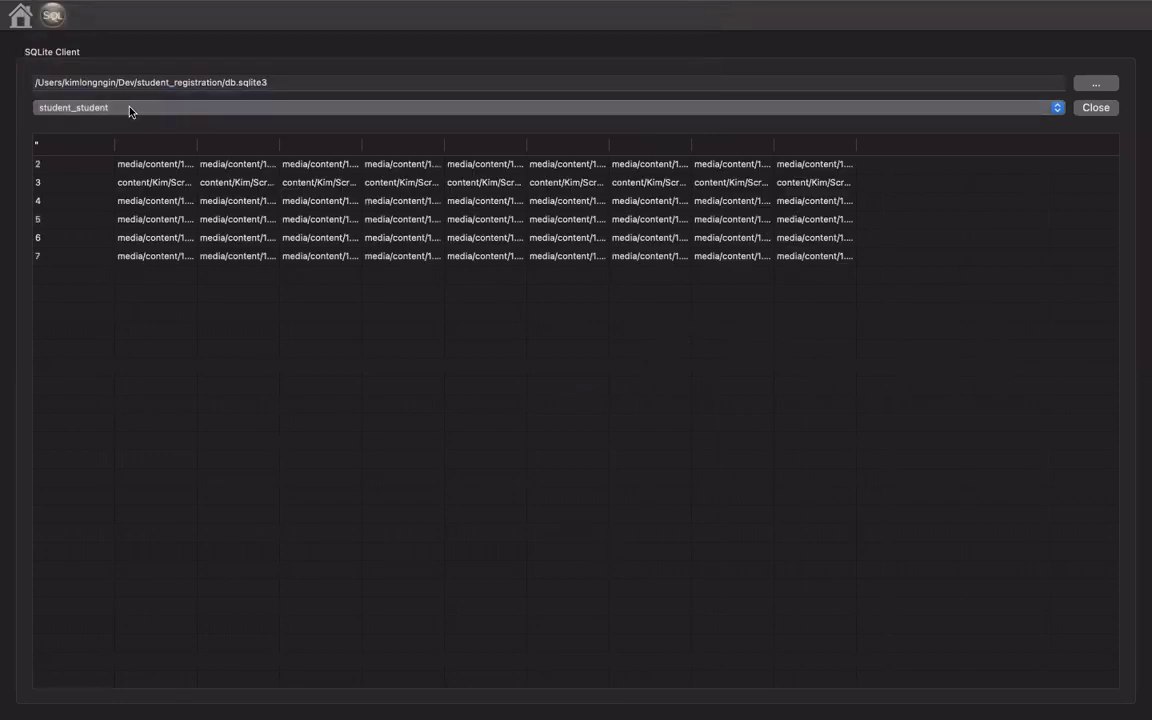
left_click(129, 111)
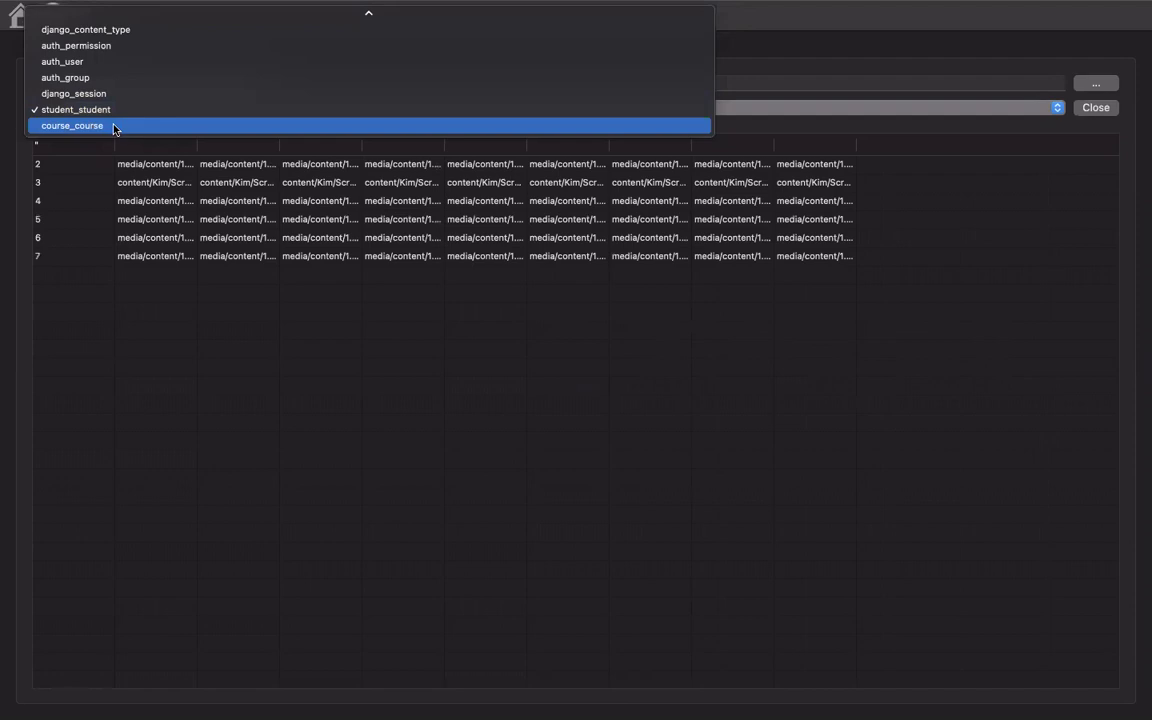
left_click(125, 127)
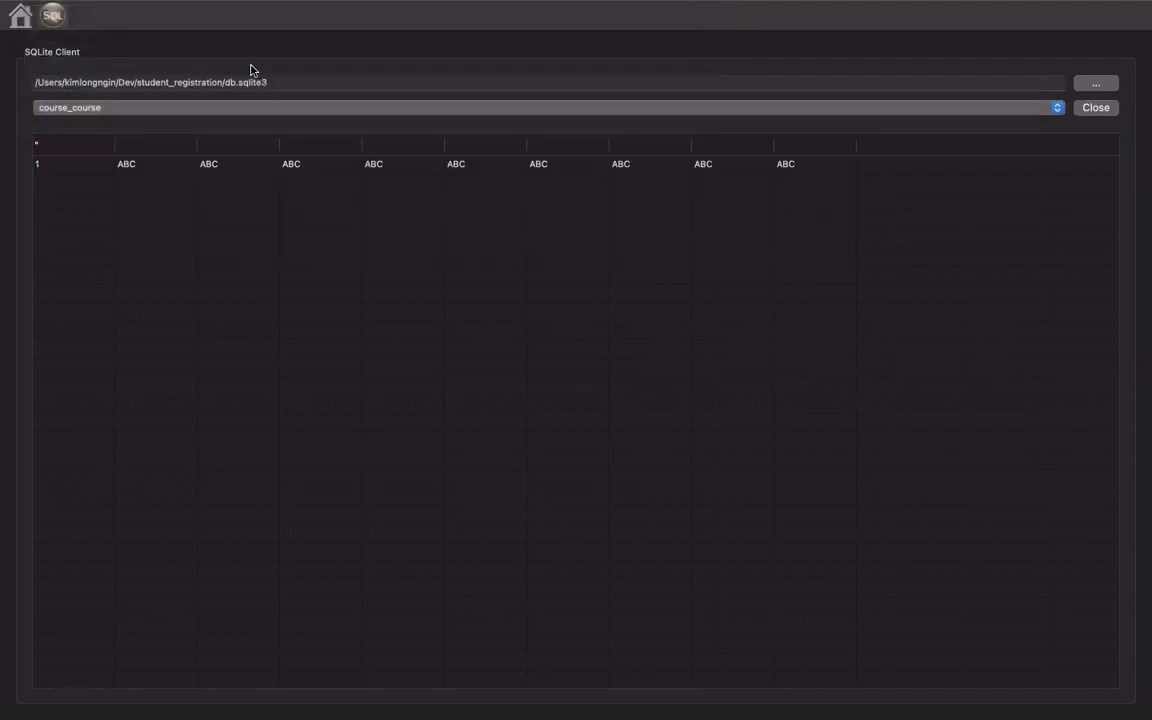
Step: Reload db.sqlite3 from the student_registration folder and highlight the first record of the course_course table
mouse_move(88, 8)
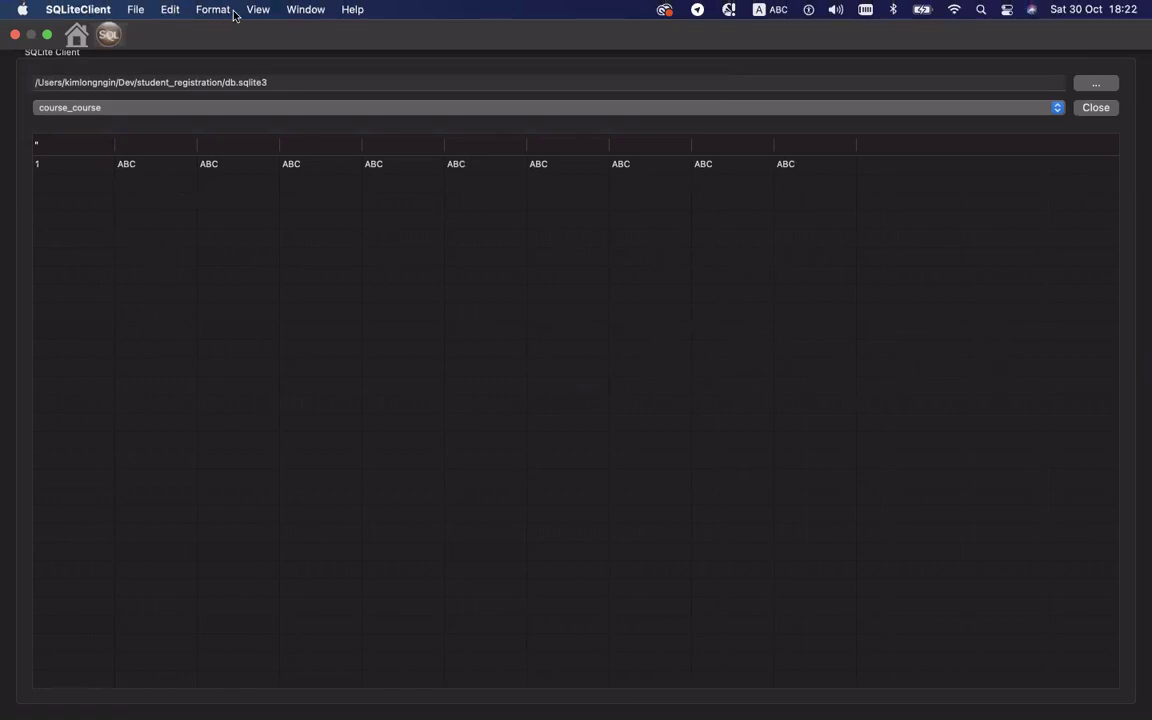
left_click(108, 36)
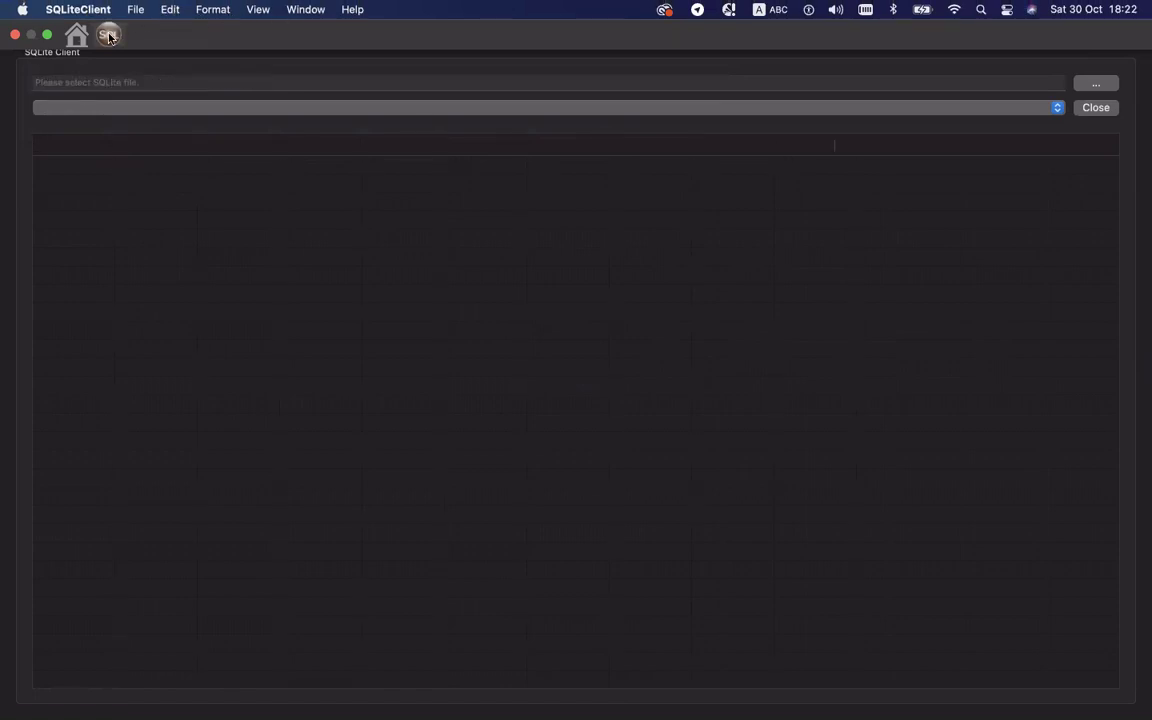
left_click(1110, 86)
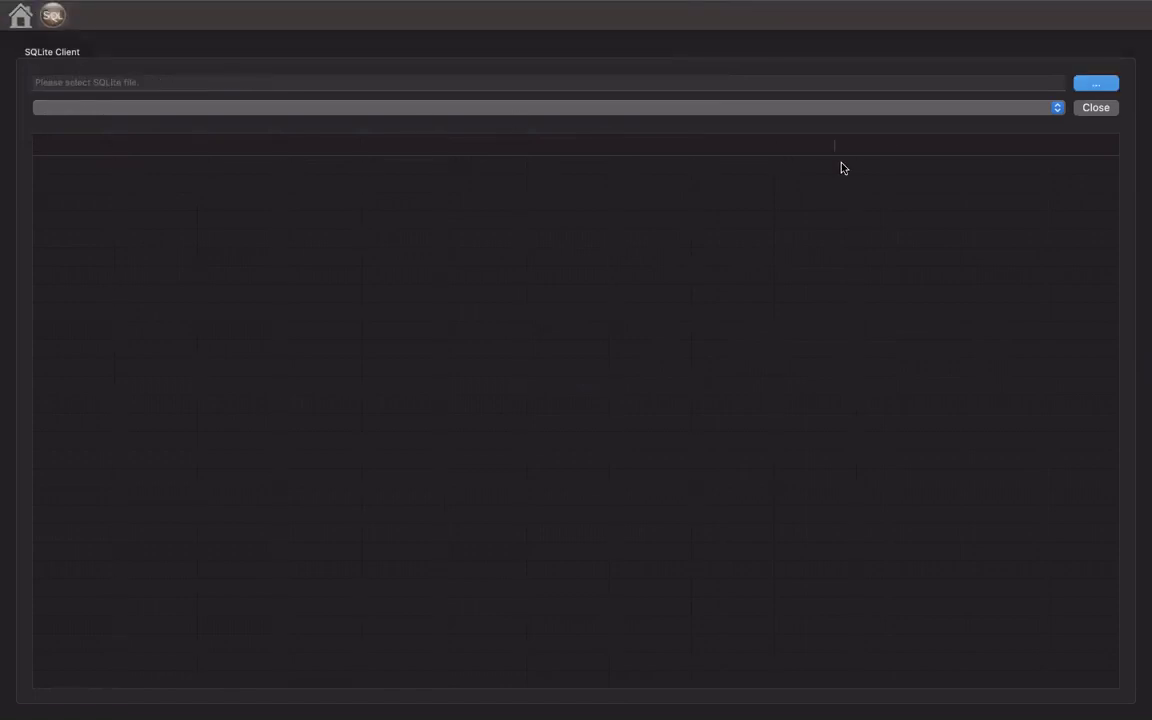
double_click(439, 300)
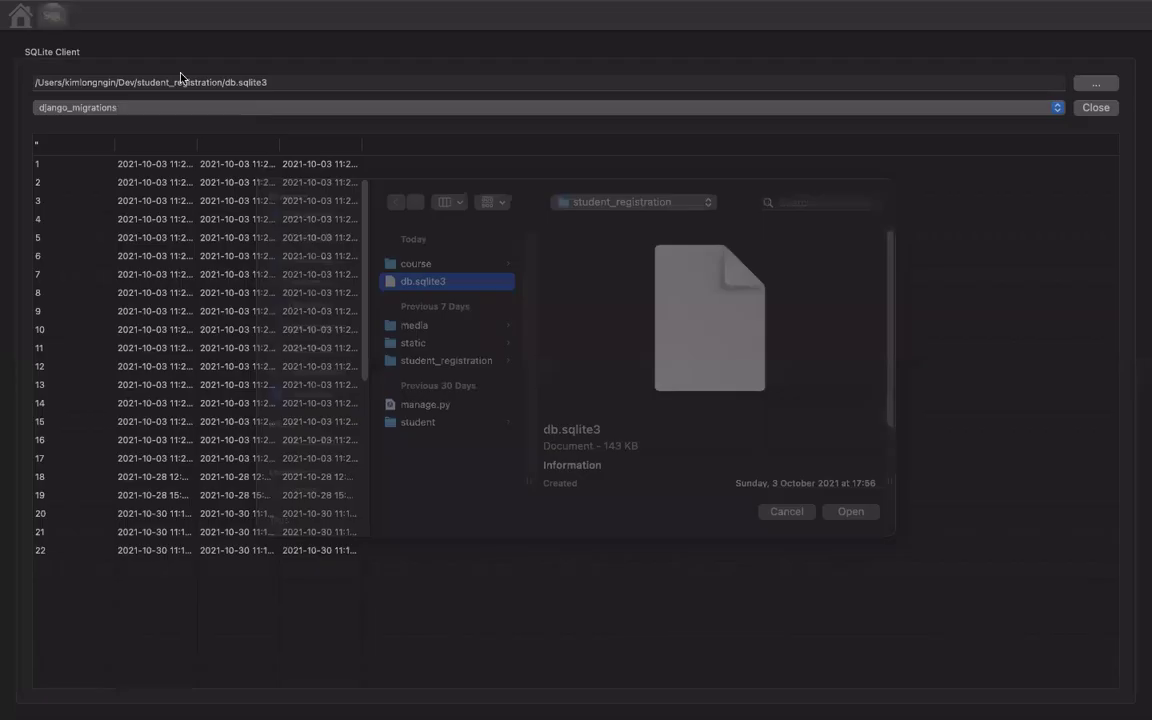
left_click(120, 107)
left_click(84, 286)
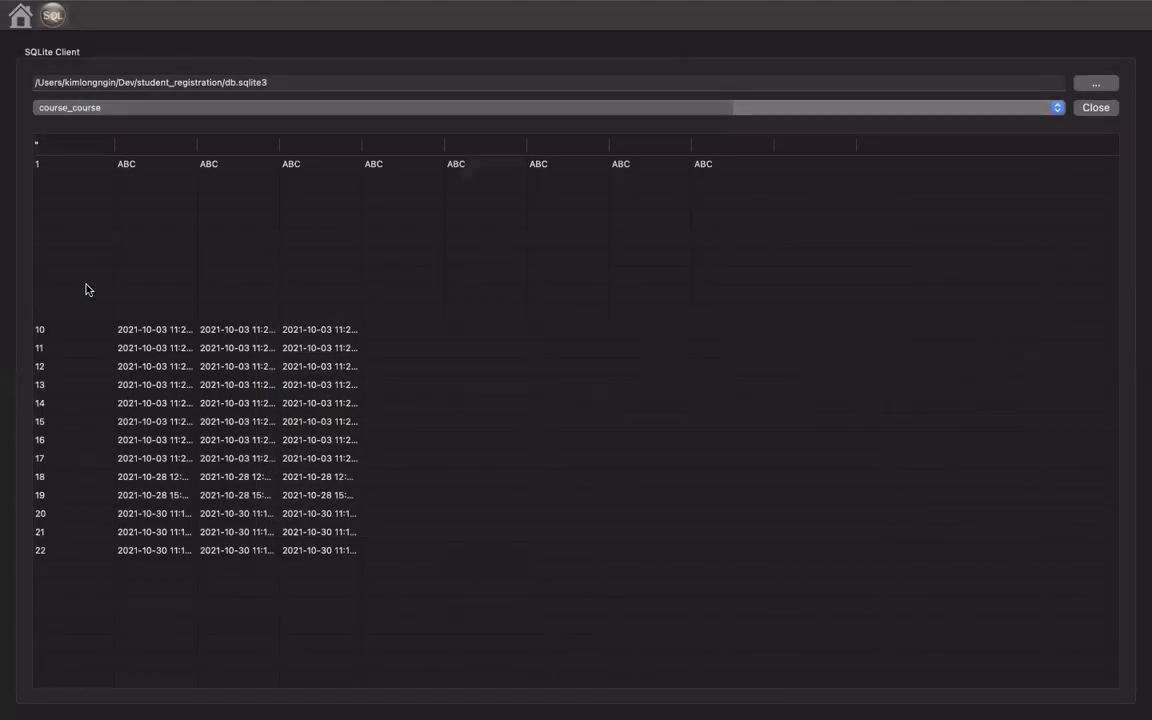
left_click(45, 168)
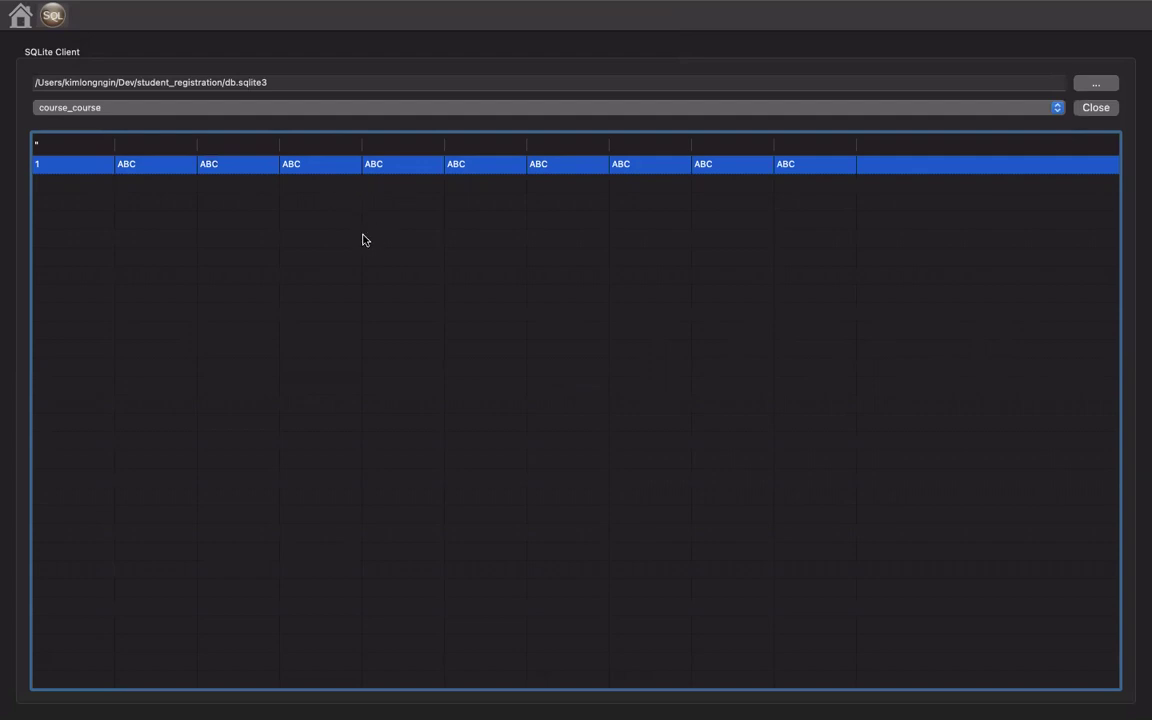
Step: Switch to Firefox, view the Courses list and a blank Add course form, and return to the Django admin home
key("super+Tab")
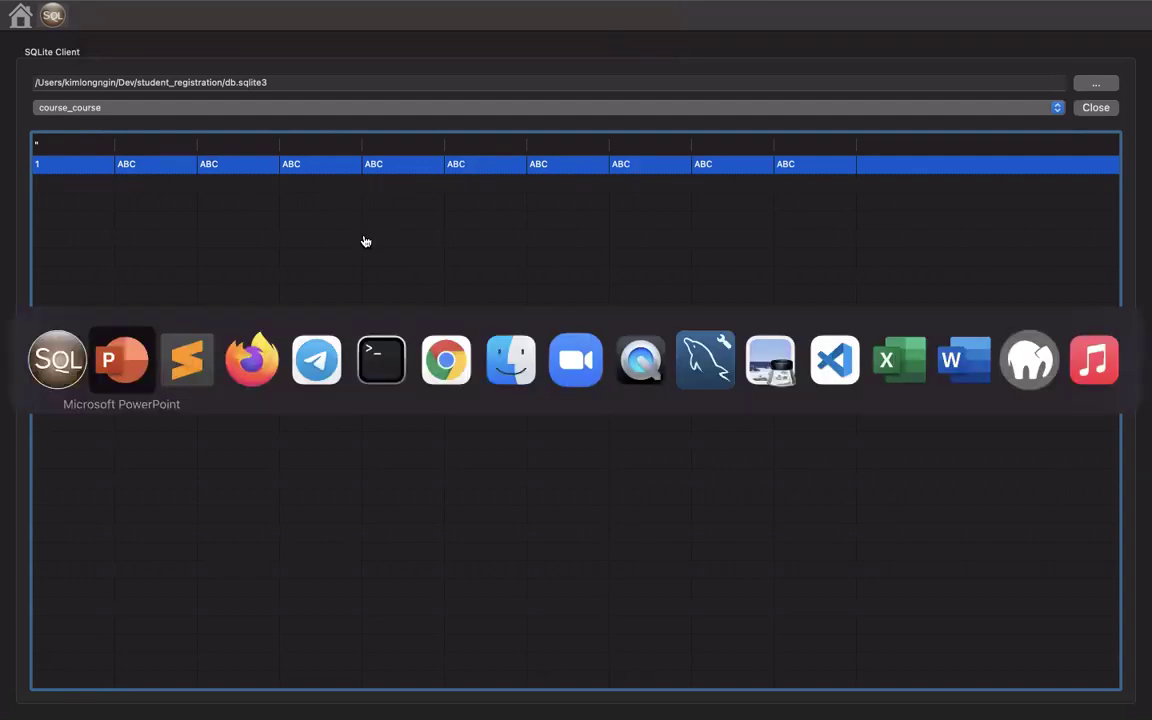
key("super+Tab")
key("super+Tab")
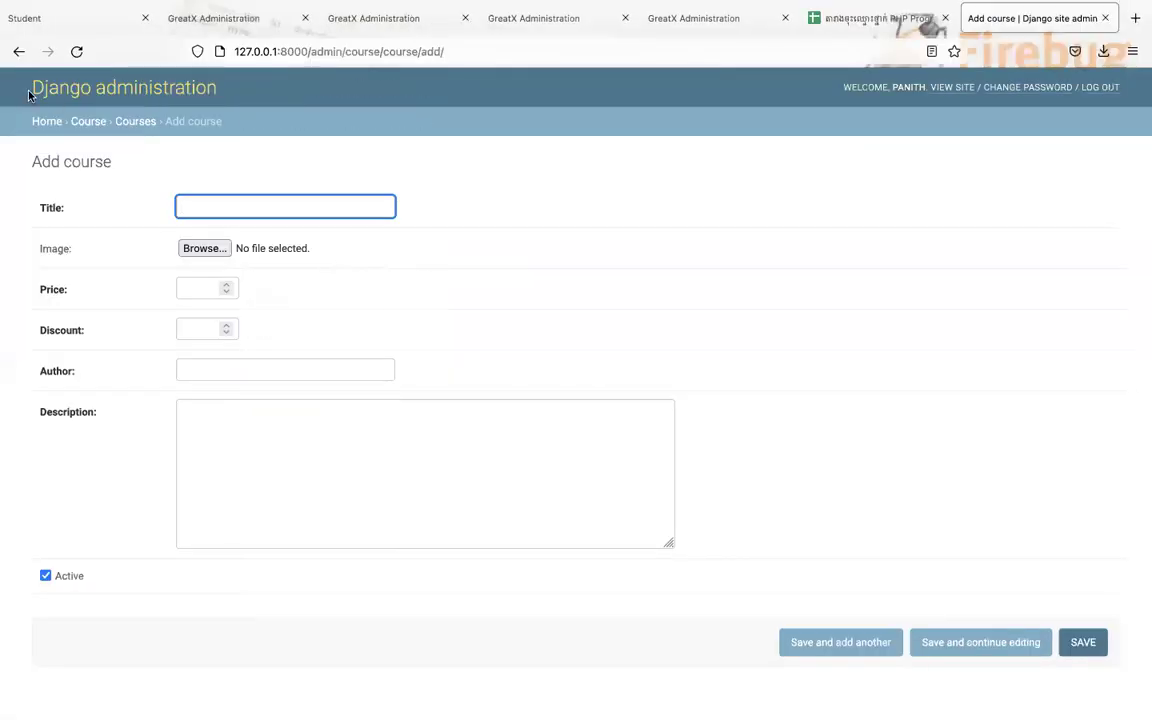
left_click(34, 87)
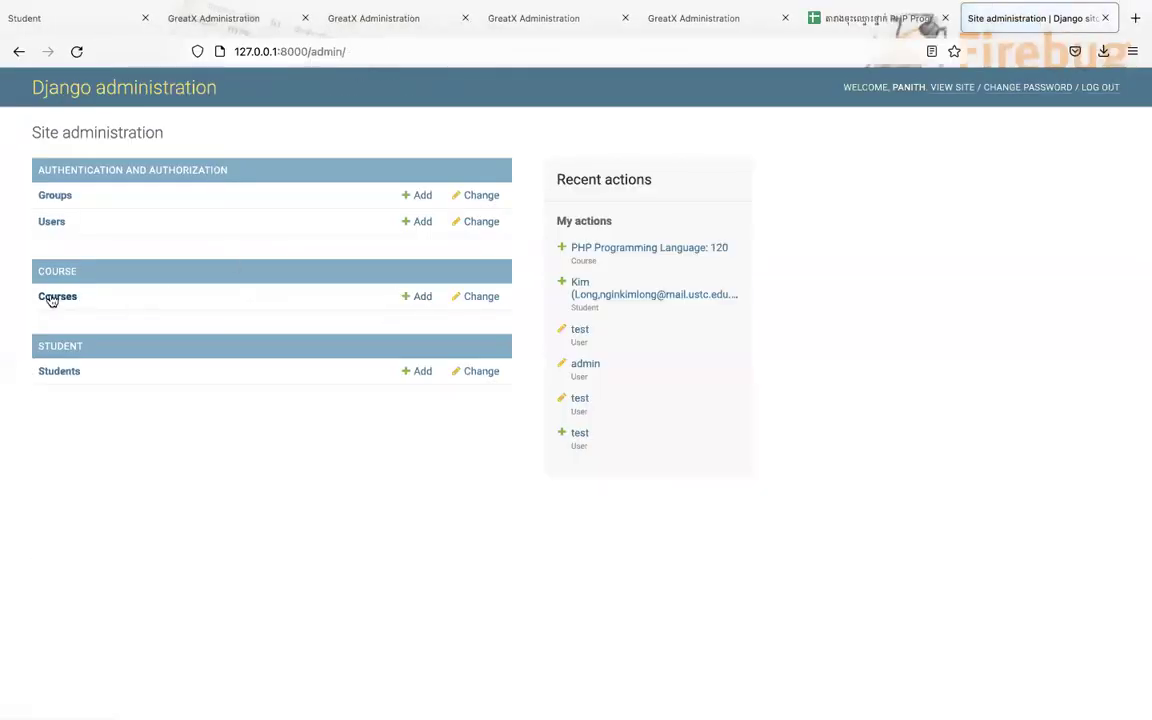
left_click(52, 298)
left_click(1068, 165)
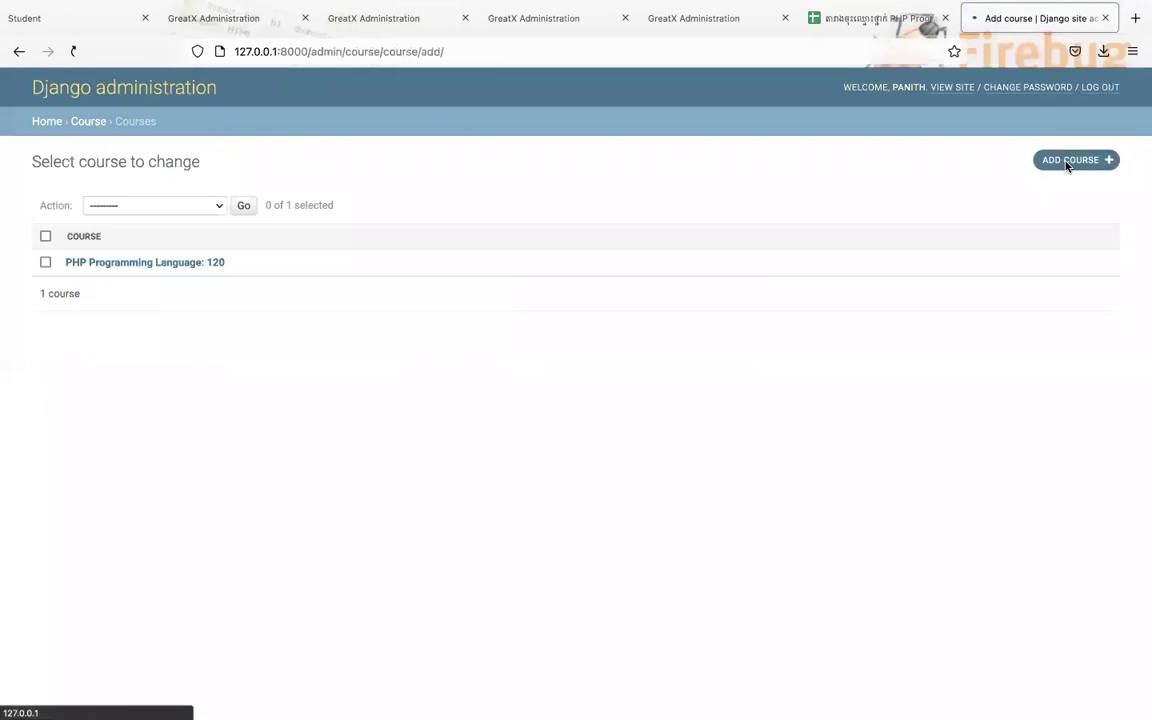
left_click(96, 91)
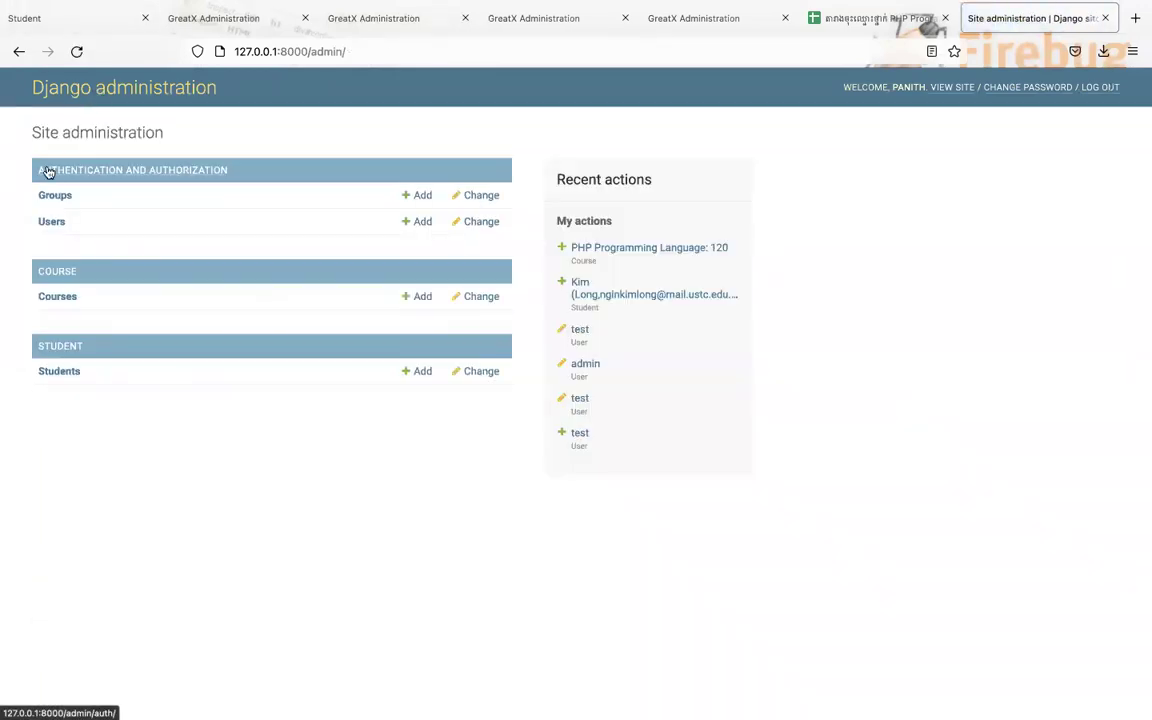
Step: Highlight the Site administration content, including the app sections and recent actions, and its heading
left_click_drag(26, 131, 865, 435)
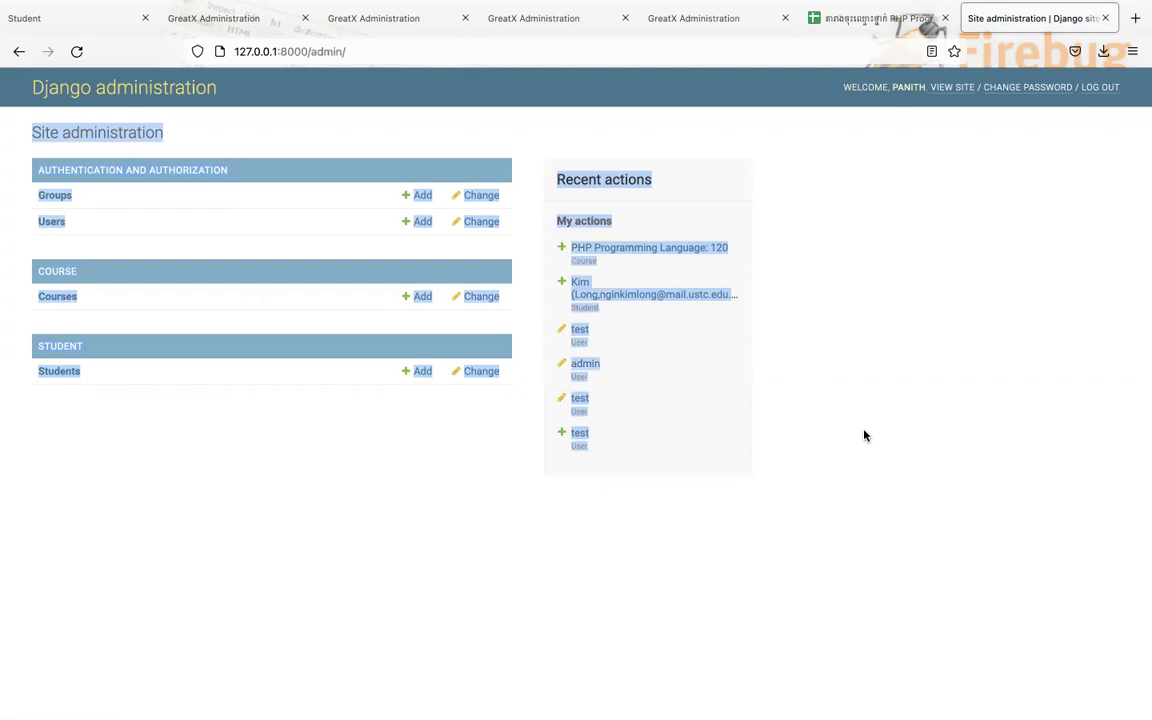
left_click(280, 168)
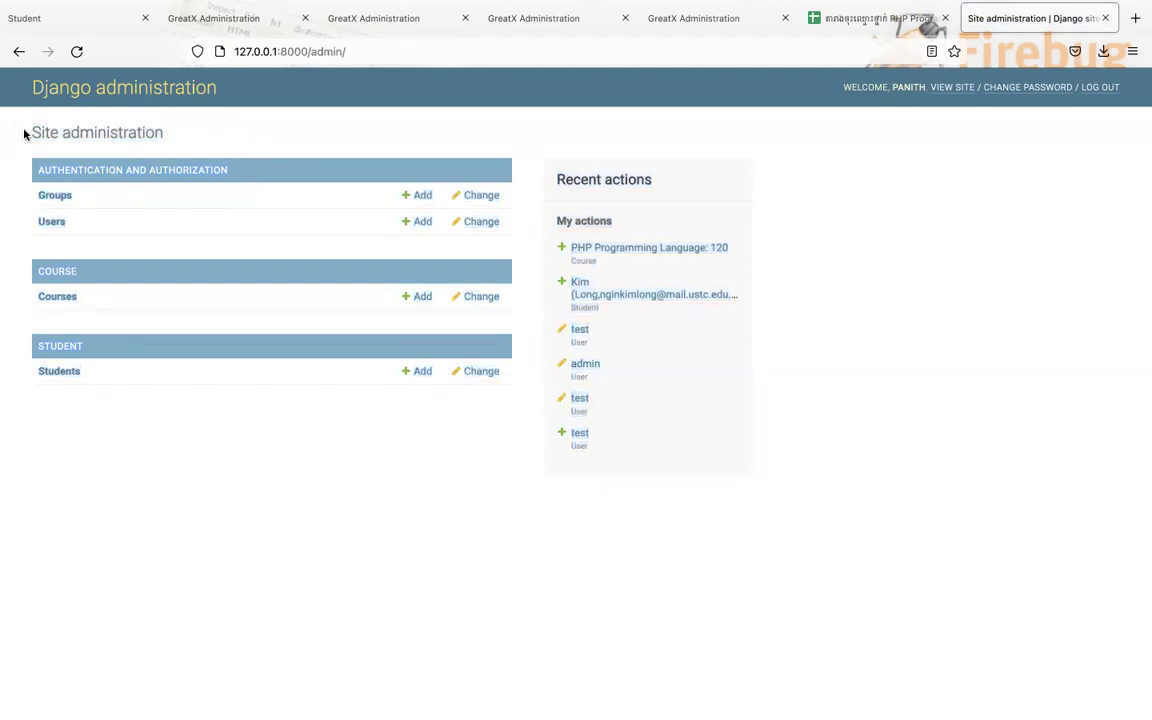
left_click_drag(22, 133, 691, 421)
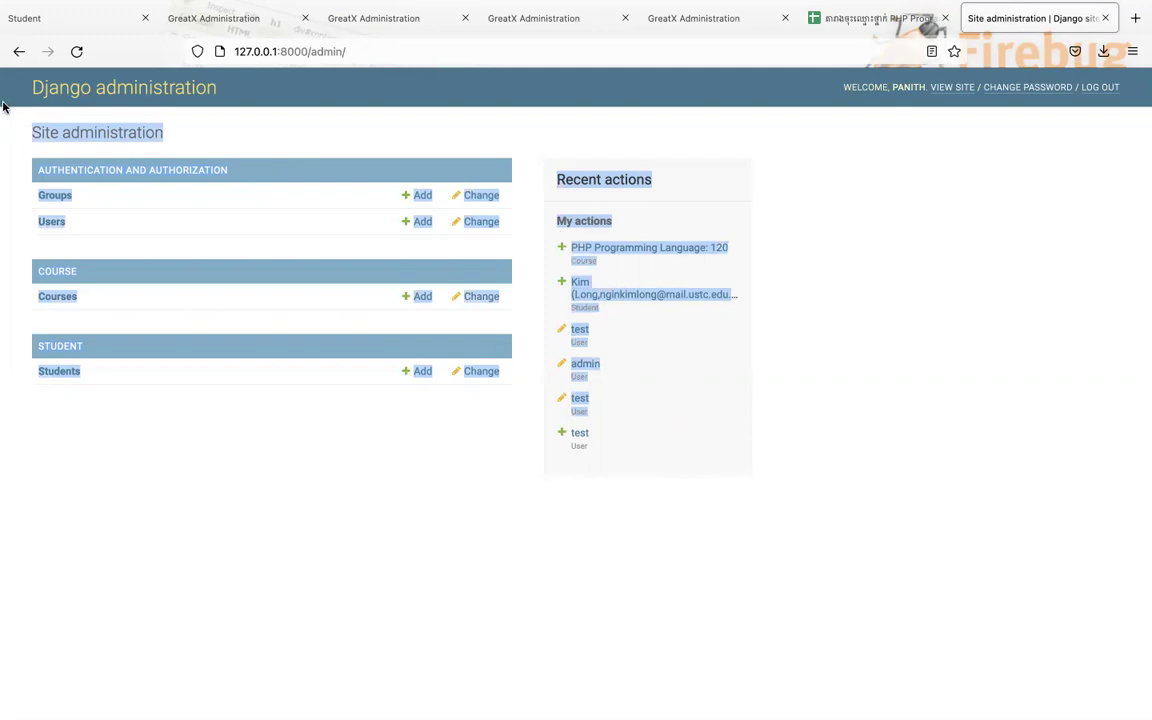
left_click(776, 260)
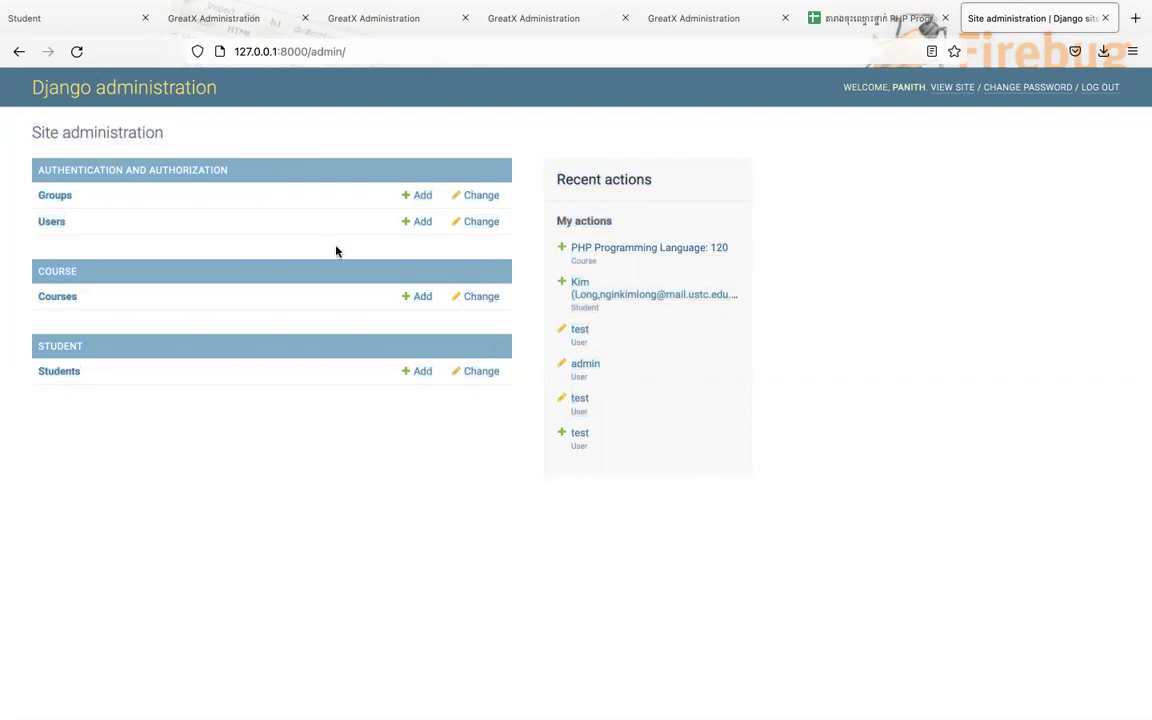
double_click(128, 130)
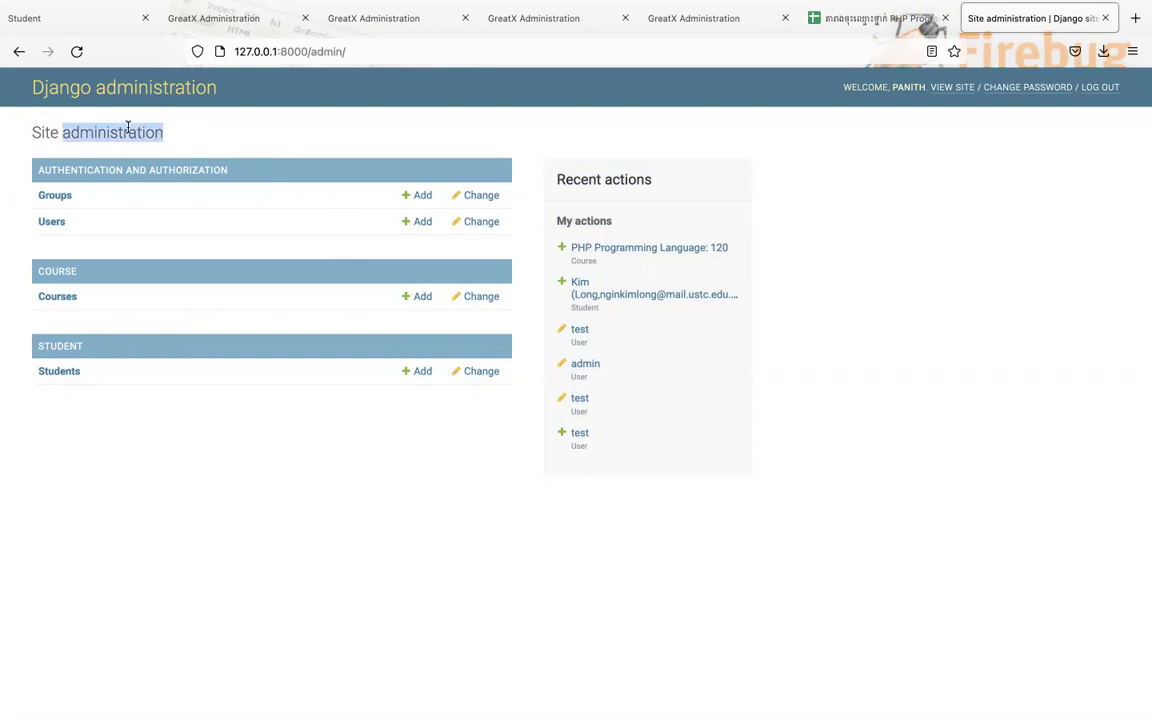
left_click(243, 149)
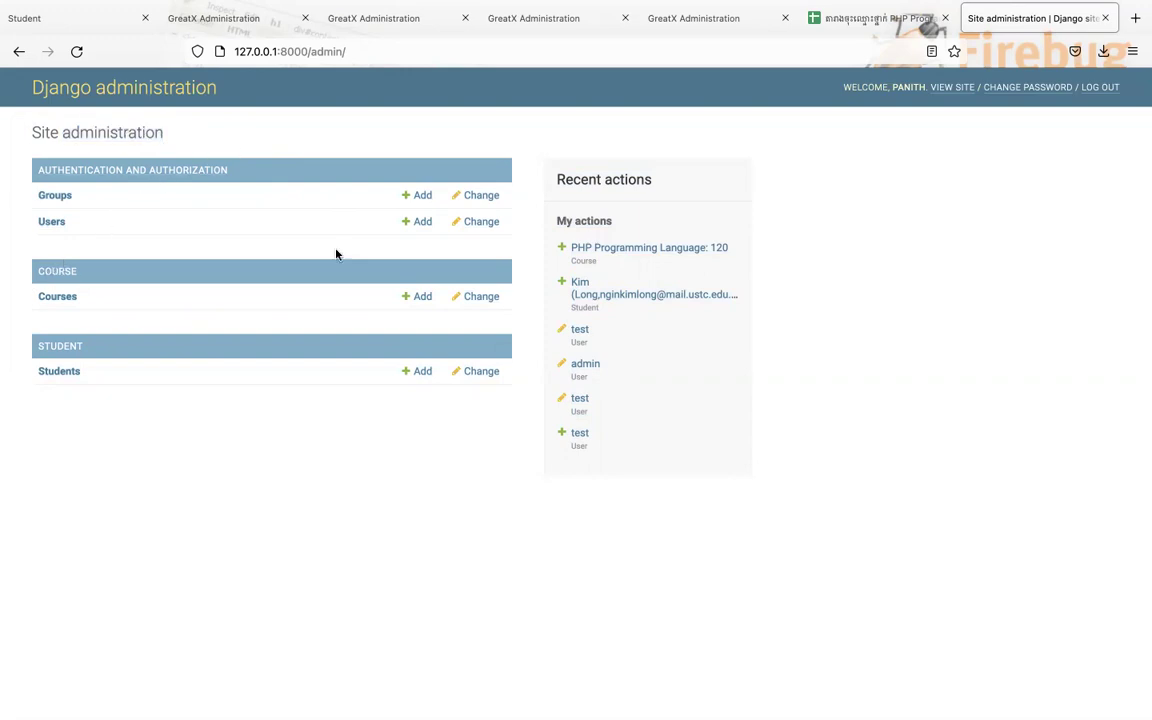
Step: Start a new course titled "Java Programming Language I" and attach v8.jpg as its image
left_click(420, 300)
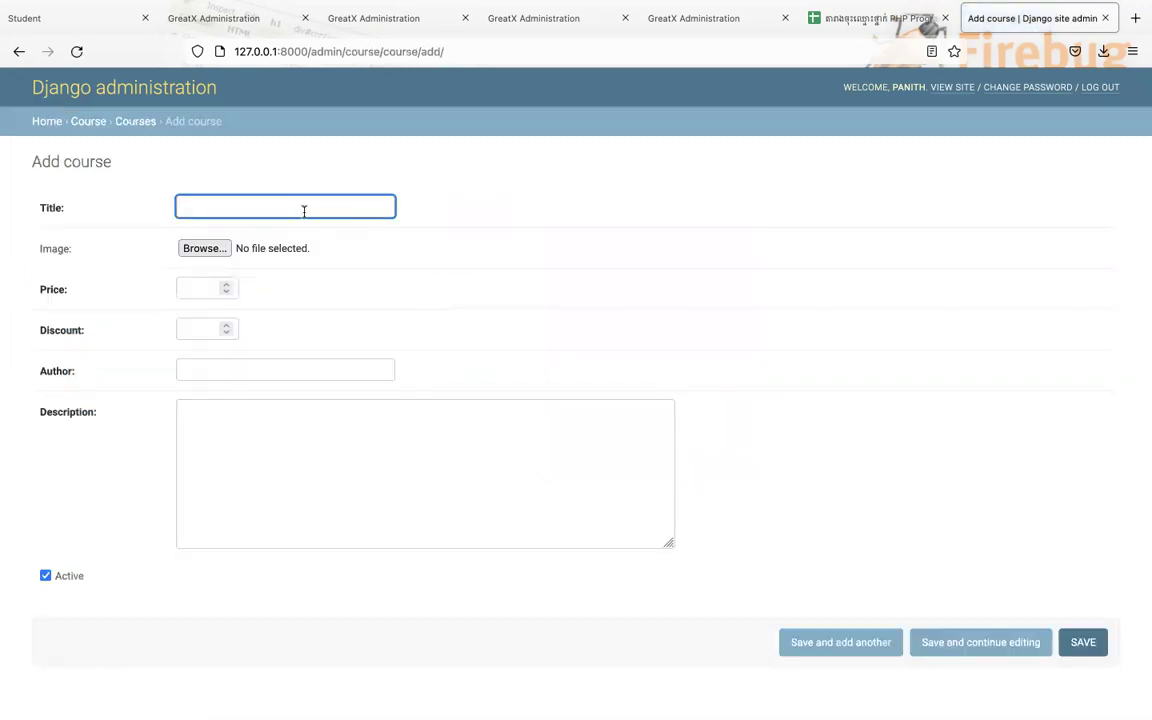
type("Java Programming Language")
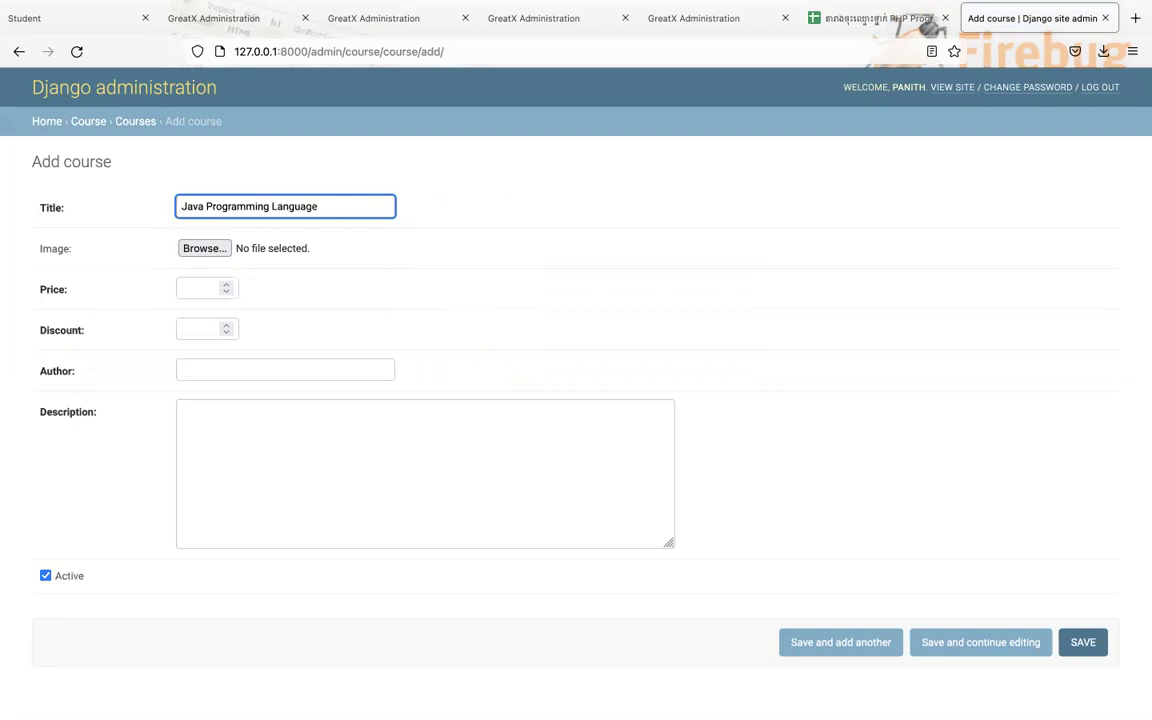
type(" I")
key("Tab")
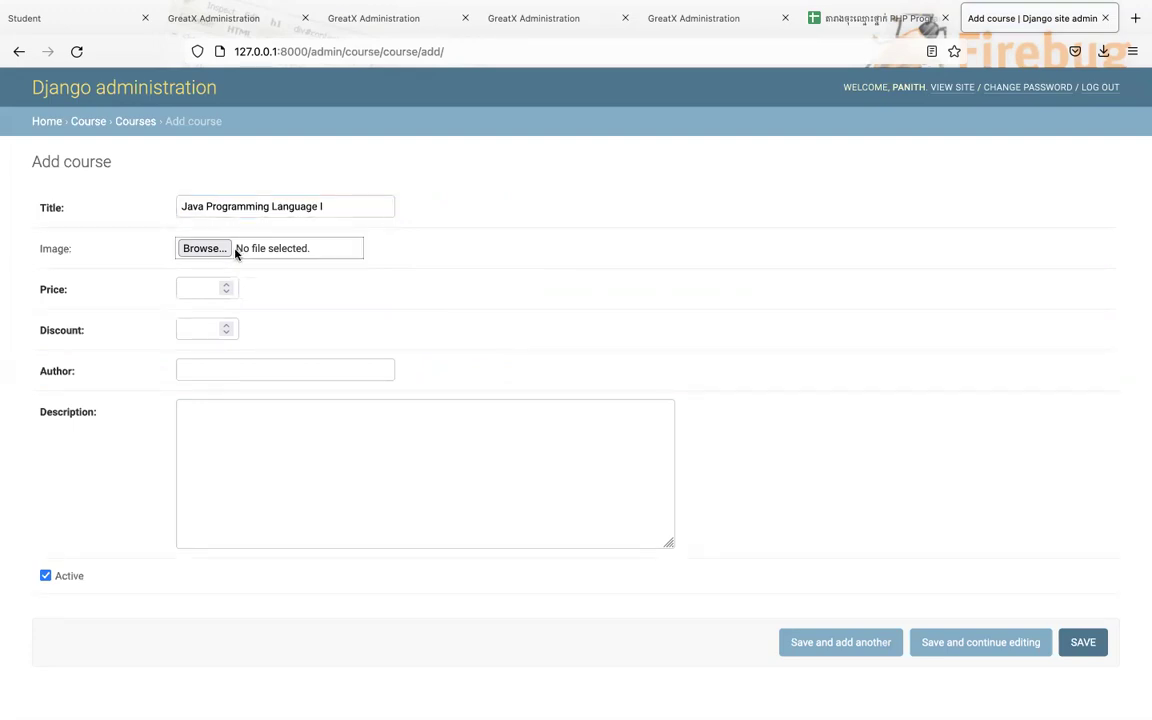
key("space")
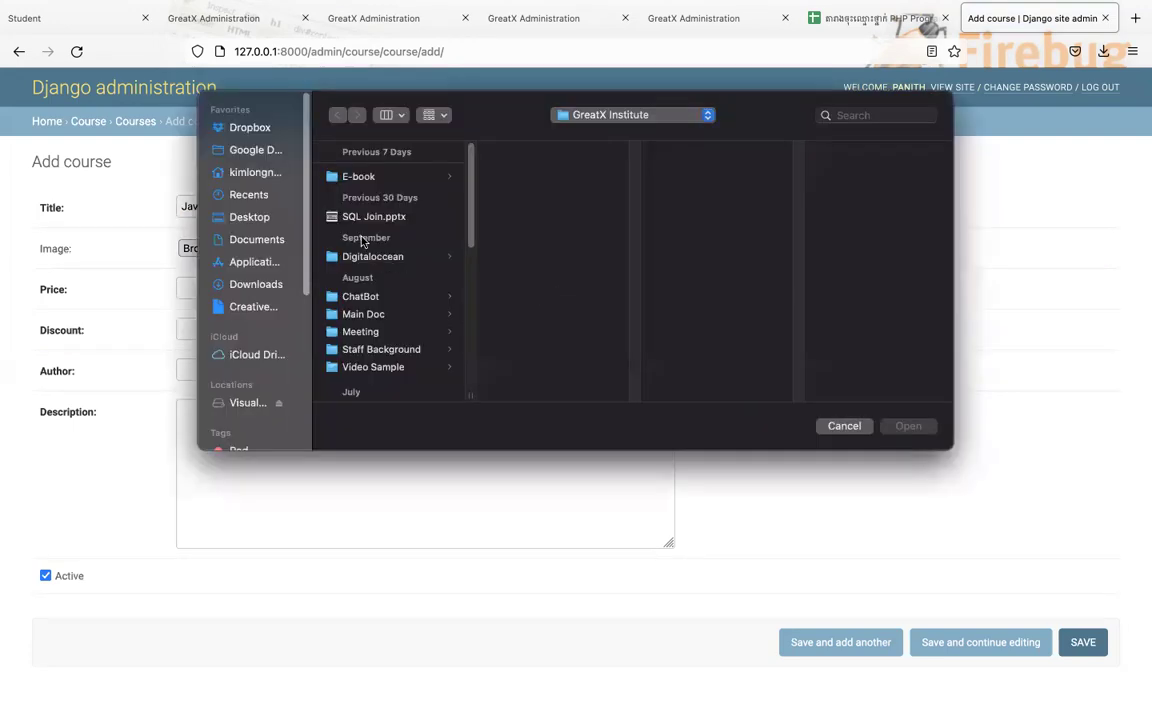
scroll(367, 349, "down", 5)
double_click(350, 353)
left_click(205, 287)
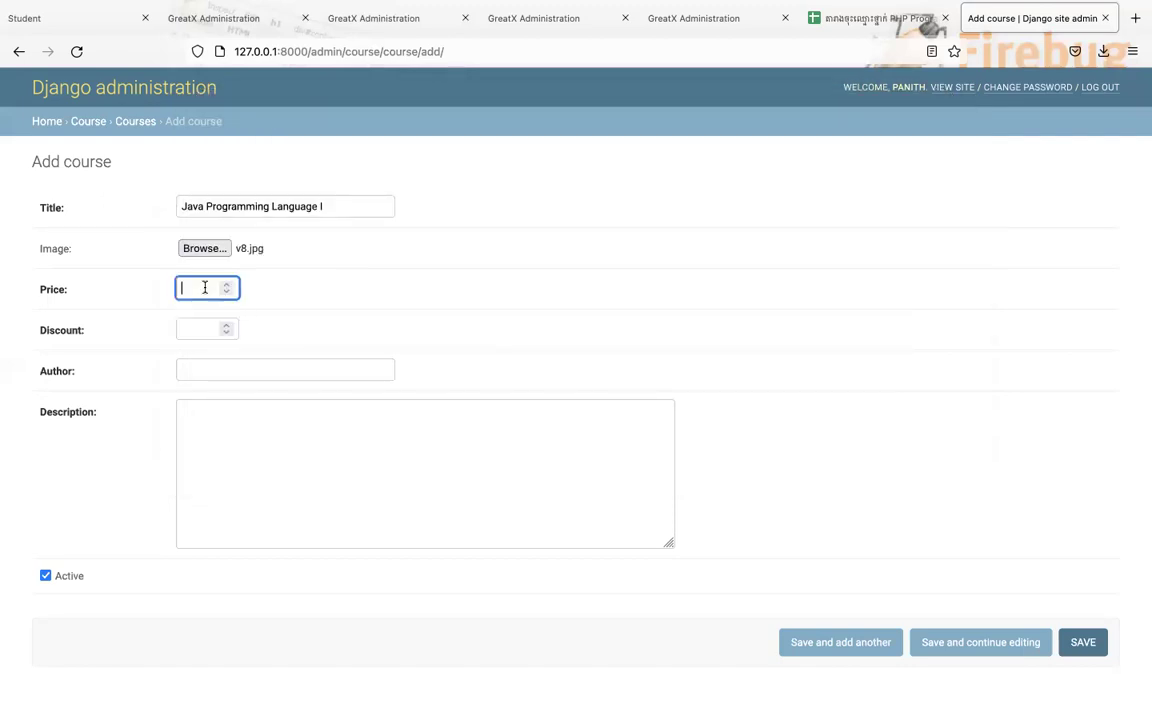
Step: Set the course price to 150 and the discount to 10, and enter the author's name
type("150")
key("Tab")
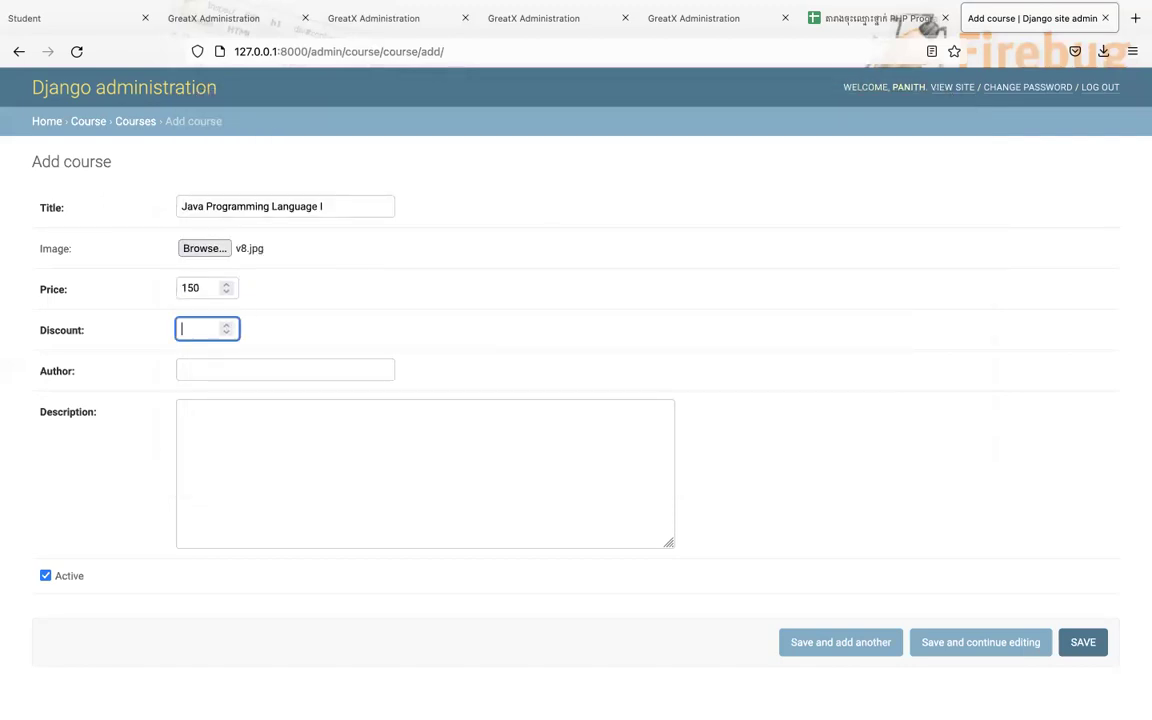
type("10")
left_click(238, 363)
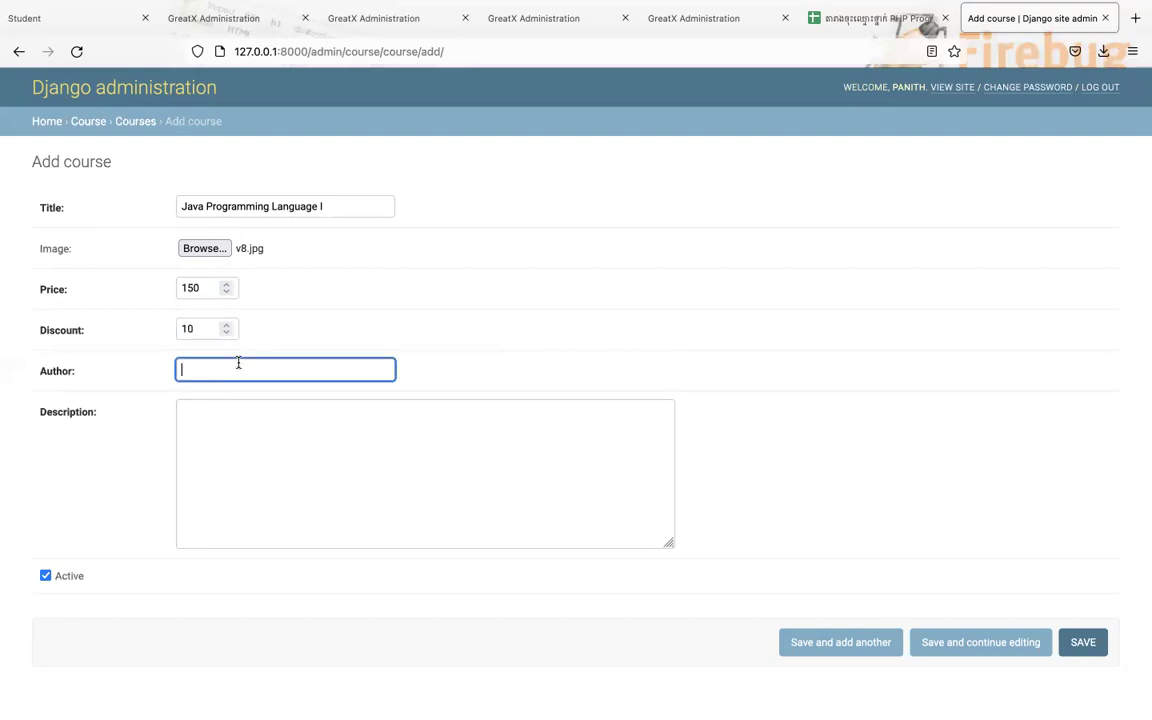
type("A")
key("BackSpace")
type("Jonh")
key("Tab")
Step: Enter the Khmer course description "សិក្សាអំភាស ៥០ ម៉ោង" and save the course
type("សិក្ស")
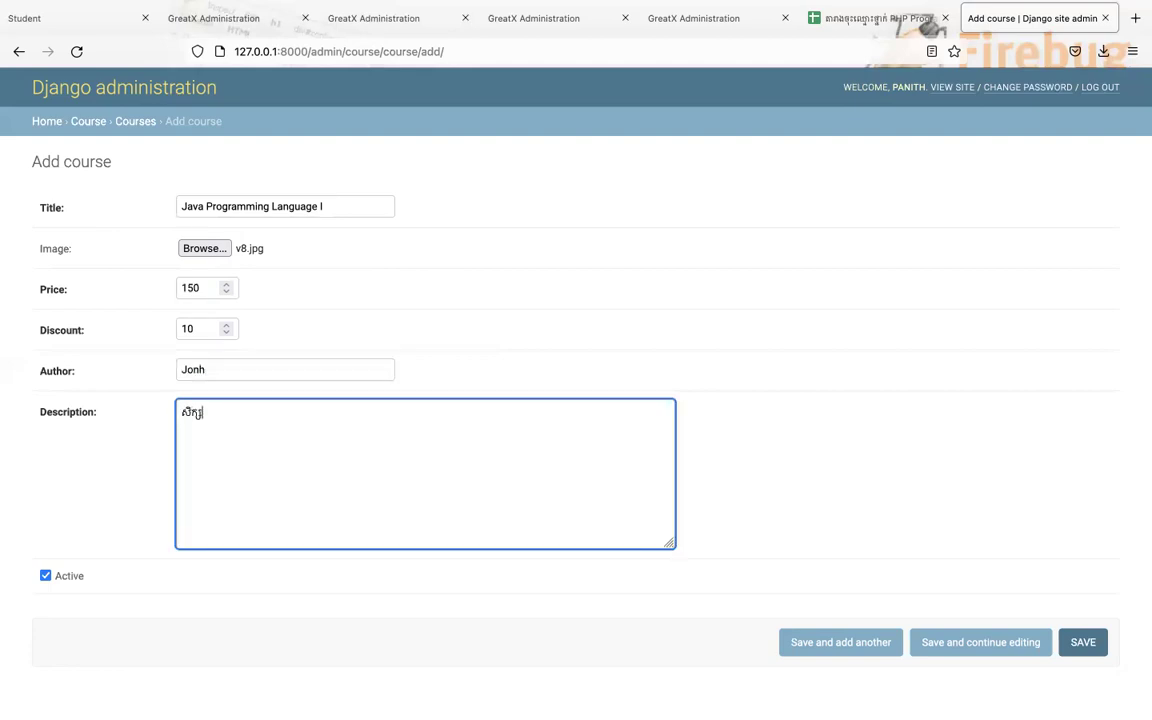
type("ាអំ")
type("ភាស")
type(" ៥០")
type(" ម៉ោង")
left_click(1083, 642)
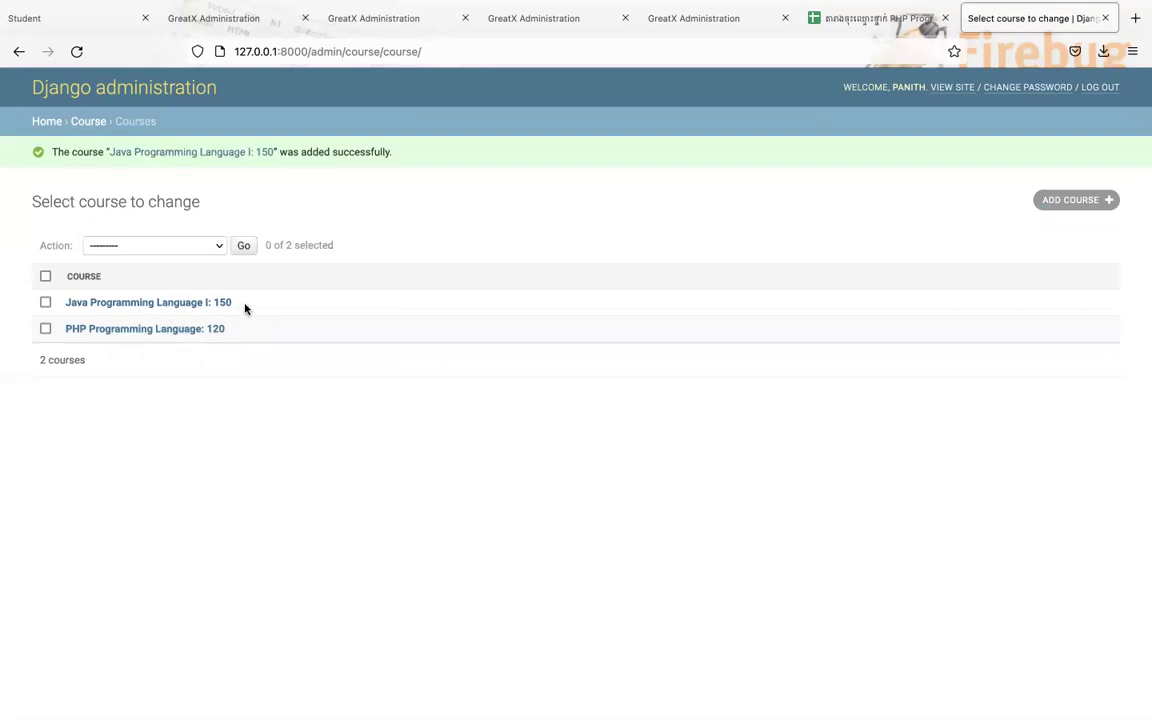
Step: Compare the Java course's list label with the __str__ return expression in Sublime Text's course models.py, then switch back to Firefox
left_click_drag(236, 302, 62, 302)
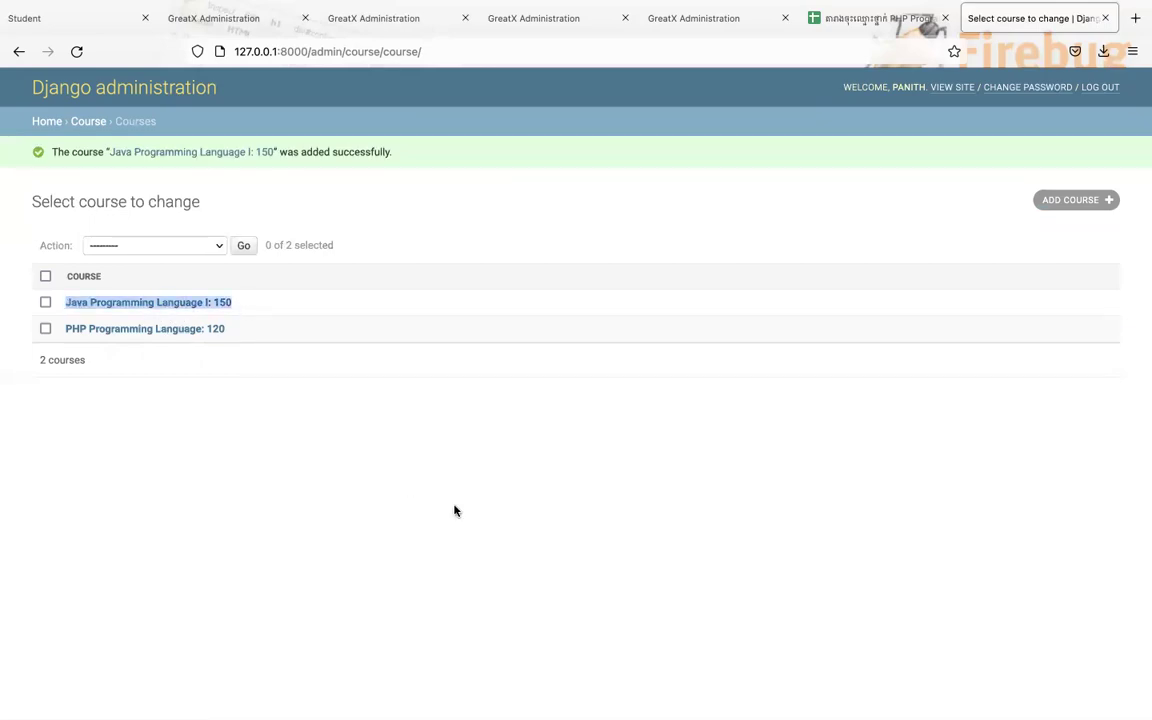
key("super+Tab")
key("super+Tab")
key("super+Tab")
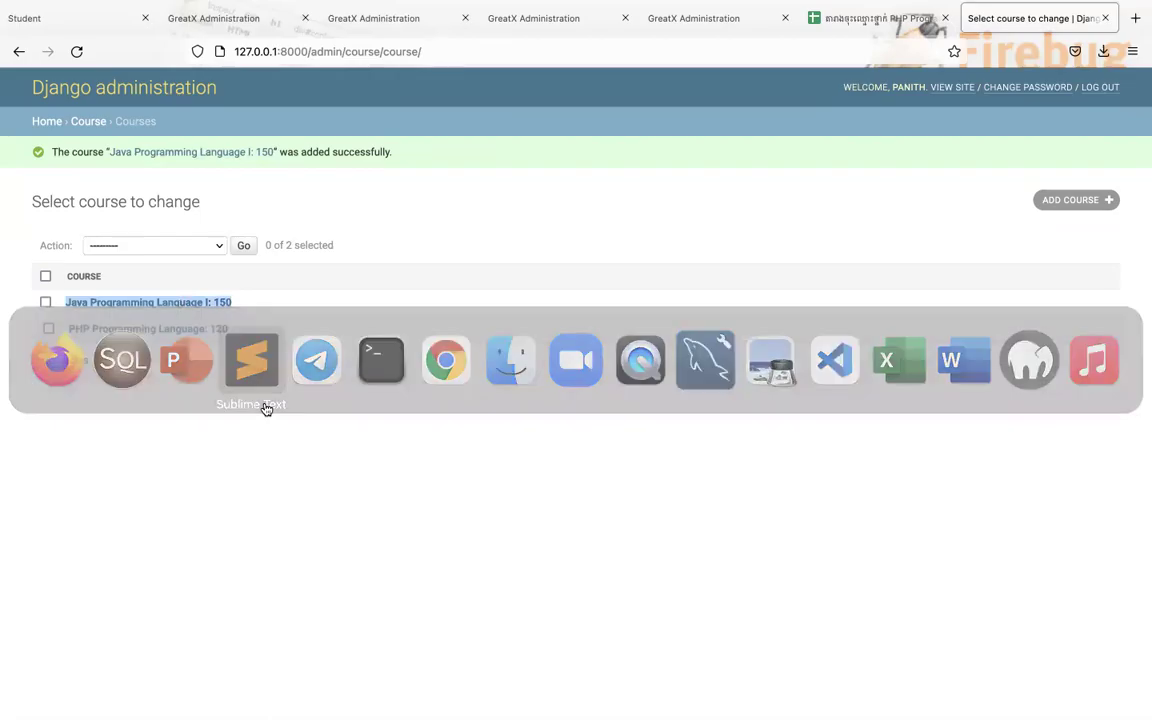
key("Right")
left_click_drag(496, 493, 563, 493)
left_click(599, 493)
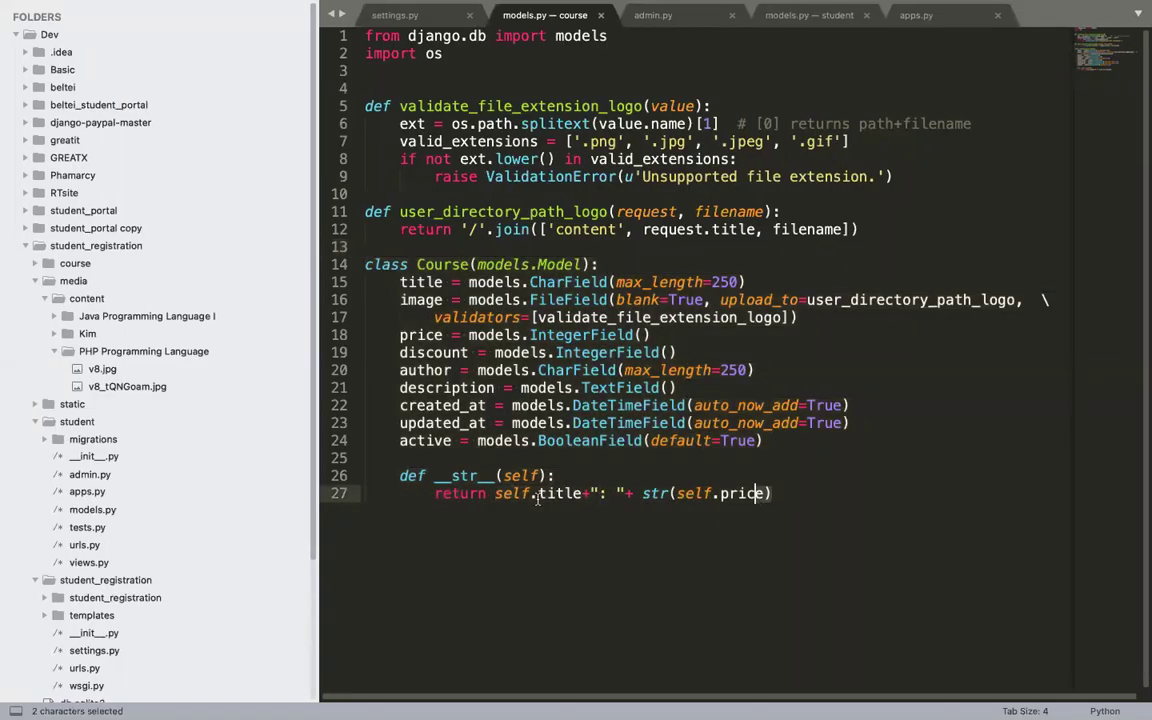
left_click_drag(764, 493, 497, 493)
key("super+Tab")
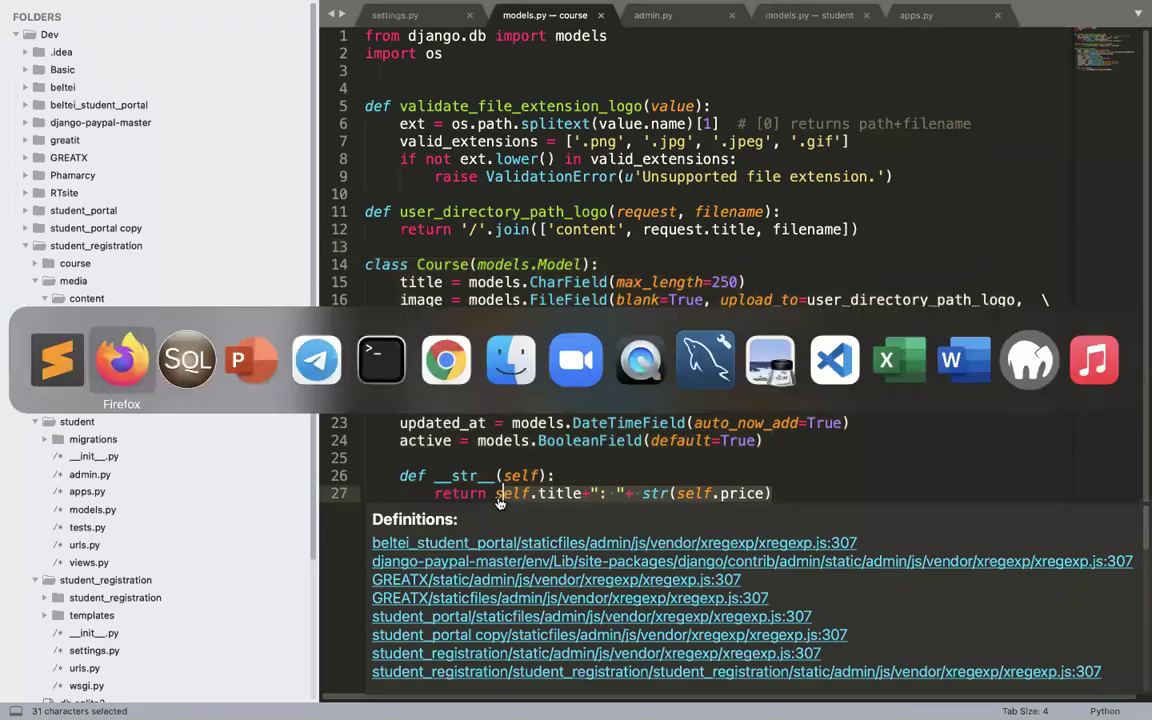
Step: Examine the Java course's label in the Firefox course list, then switch back to models.py in Sublime Text
left_click(105, 525)
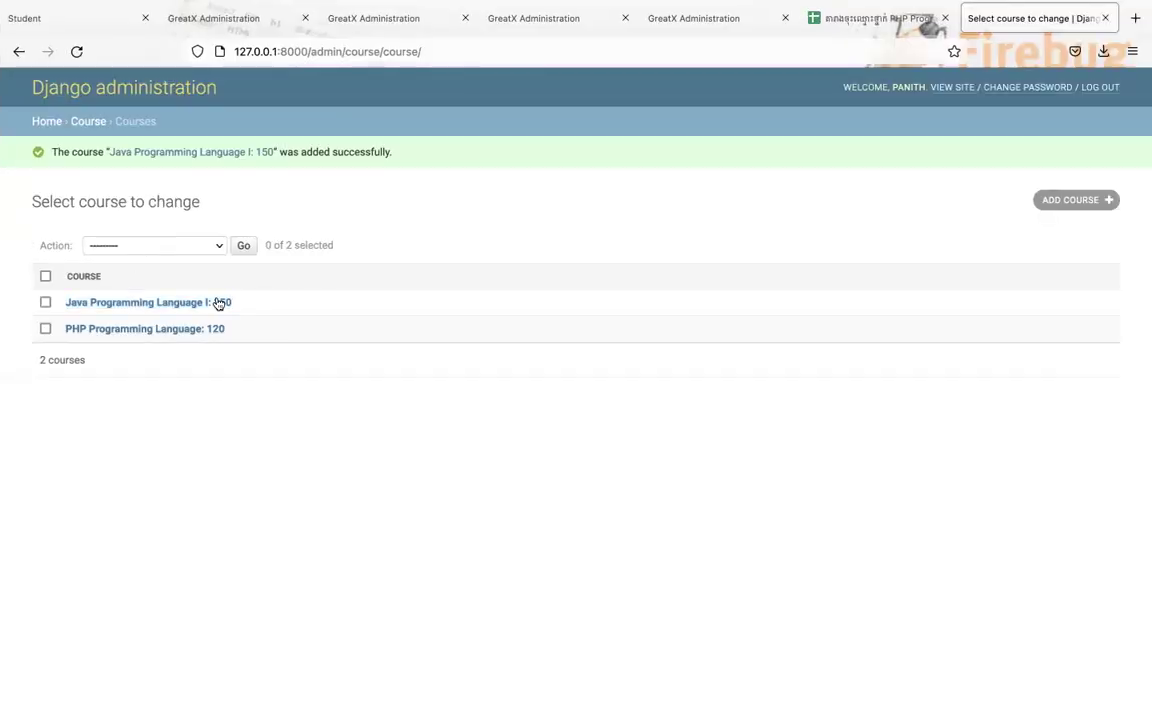
mouse_move(64, 301)
left_mouse_down()
mouse_move(255, 306)
mouse_move(64, 309)
left_mouse_up()
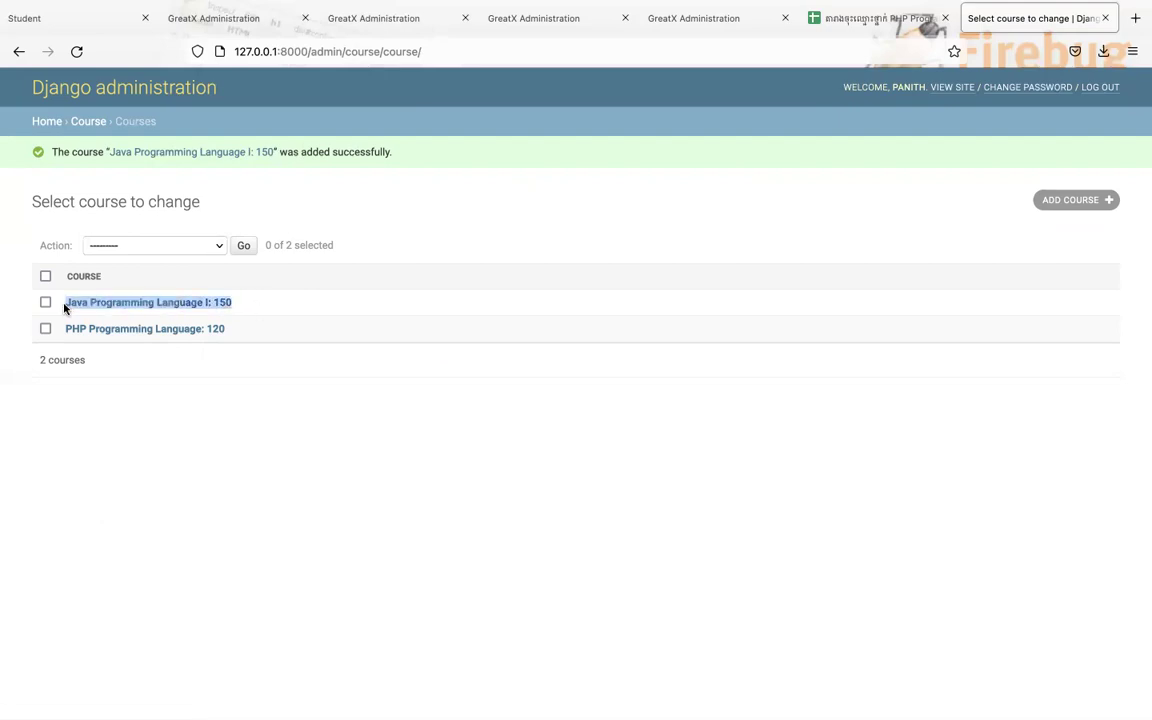
key("super+Tab")
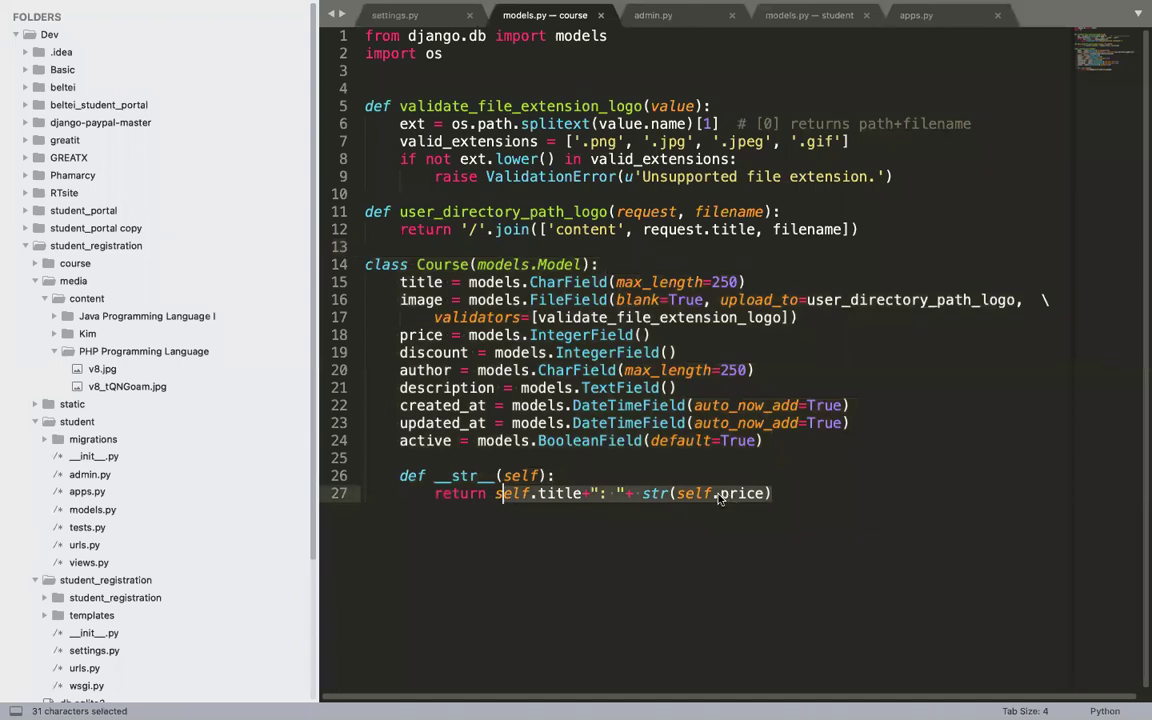
Step: Append "+ self.description" to the Course model's __str__ return expression, save models.py and reload the course list in Firefox
key("Right")
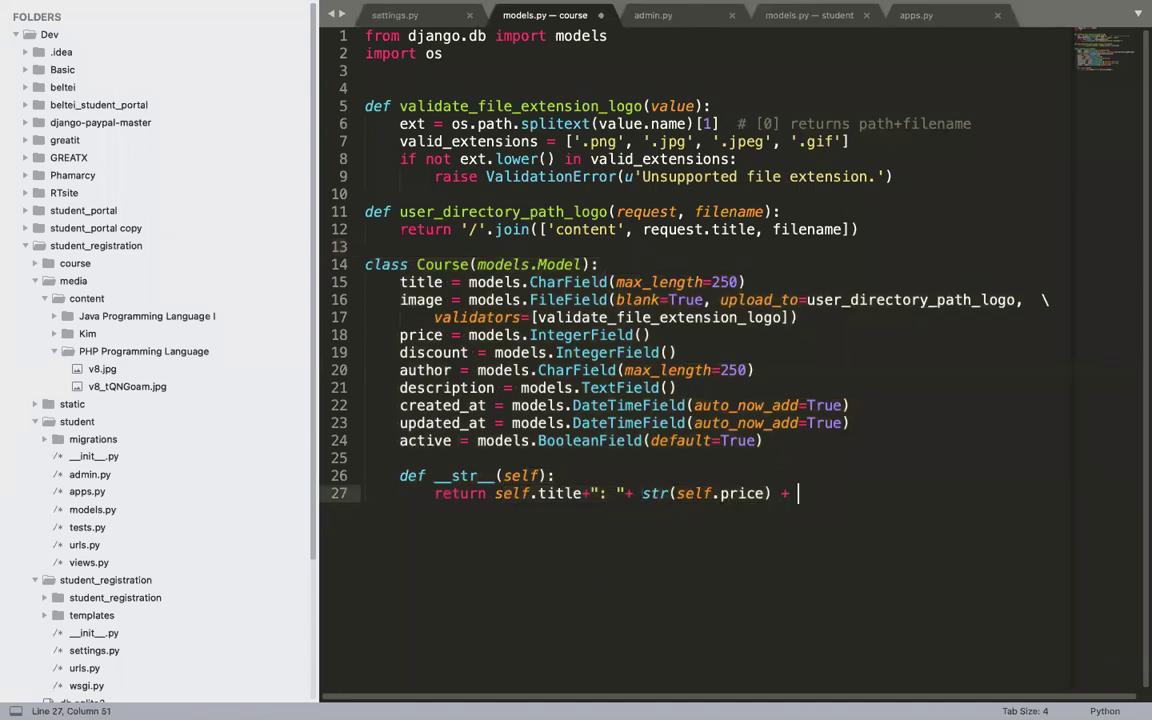
type("+ dew")
key("BackSpace")
type("scri")
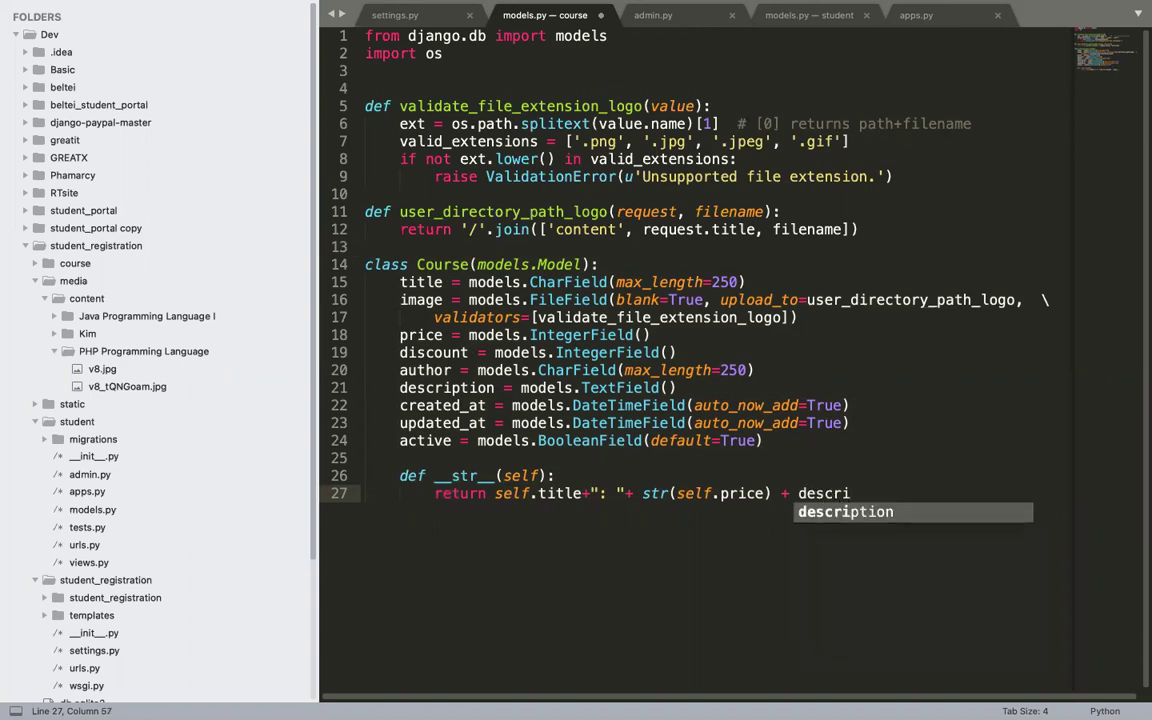
key("BackSpace")
key("BackSpace")
key("BackSpace")
key("BackSpace")
key("BackSpace")
key("BackSpace")
type("se")
type("lf.desc")
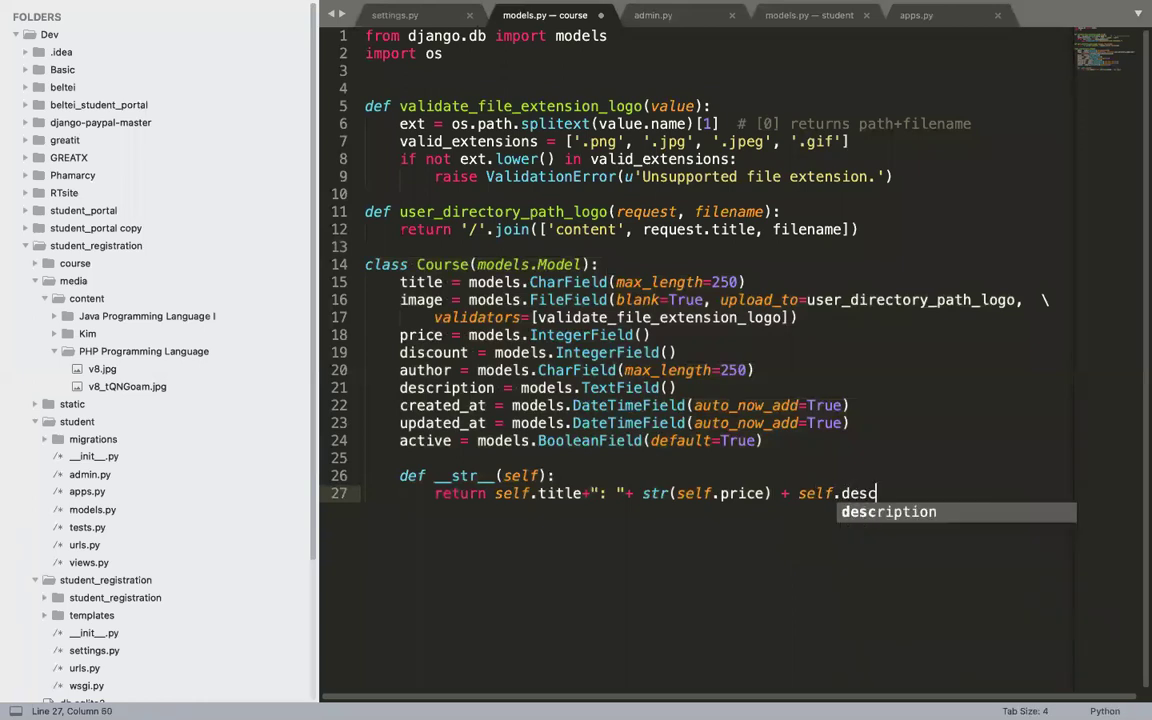
key("Tab")
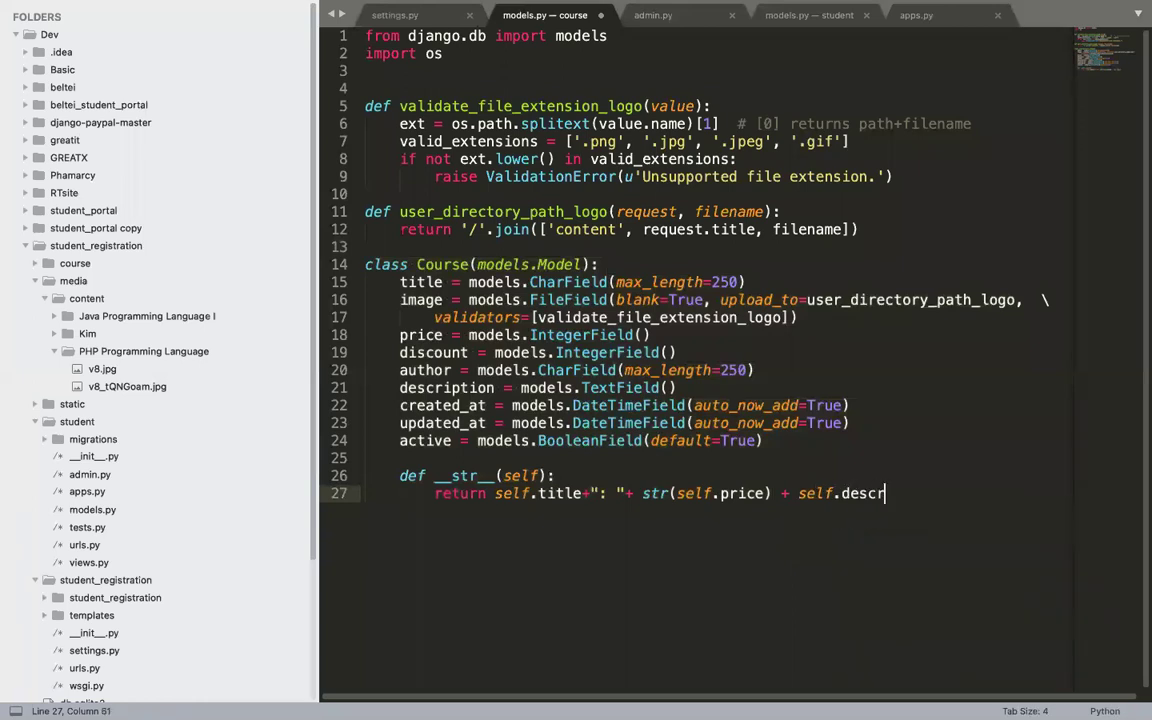
key("super+s")
key("super+Tab")
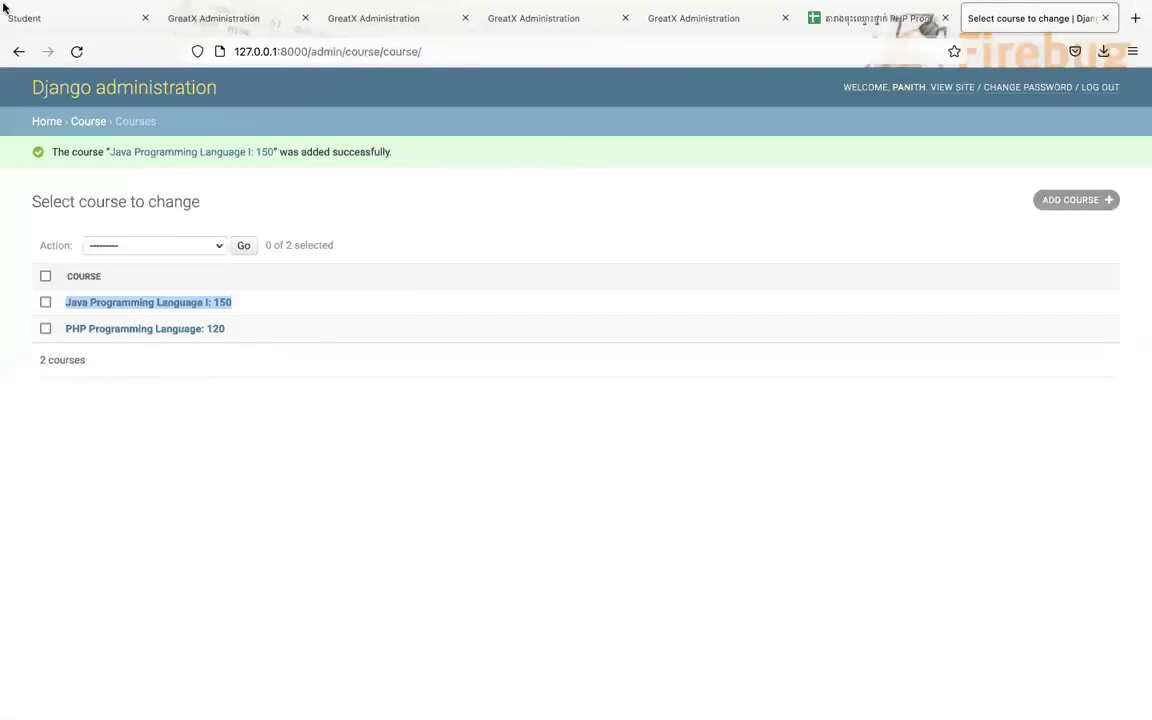
left_click(76, 51)
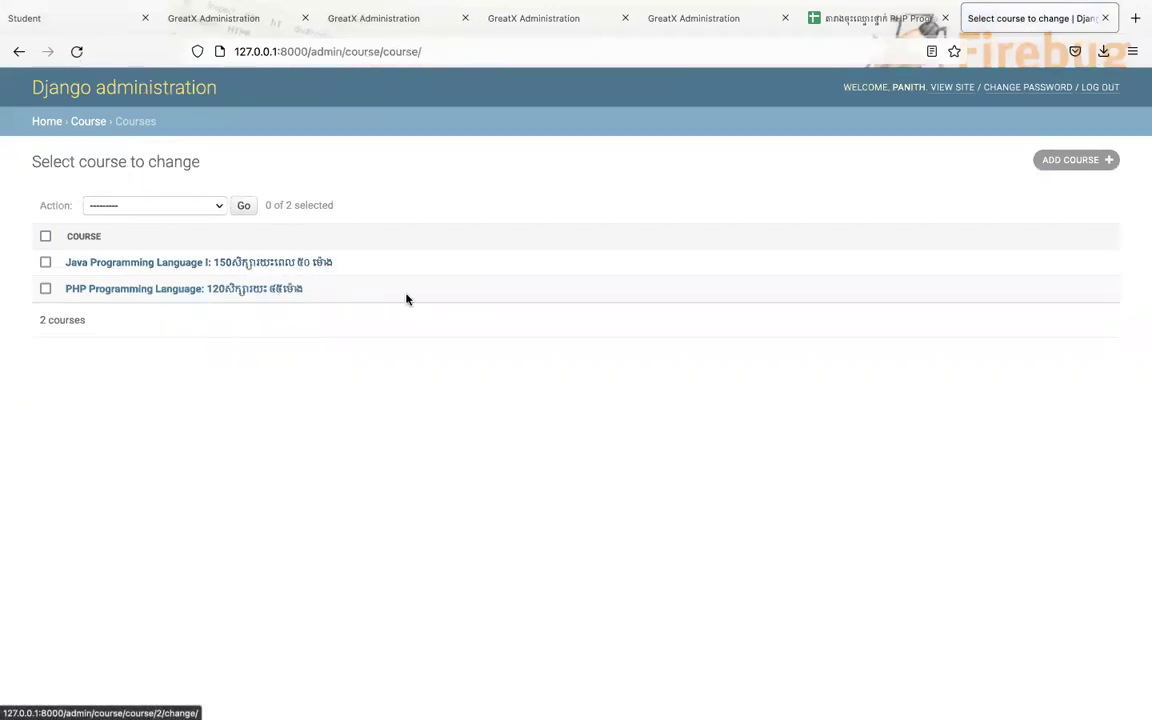
Step: In Sublime Text, insert a ":" separator between price and description in __str__, save, and reload the Firefox course list
key("super+Tab")
left_click(793, 496)
type("+ \"")
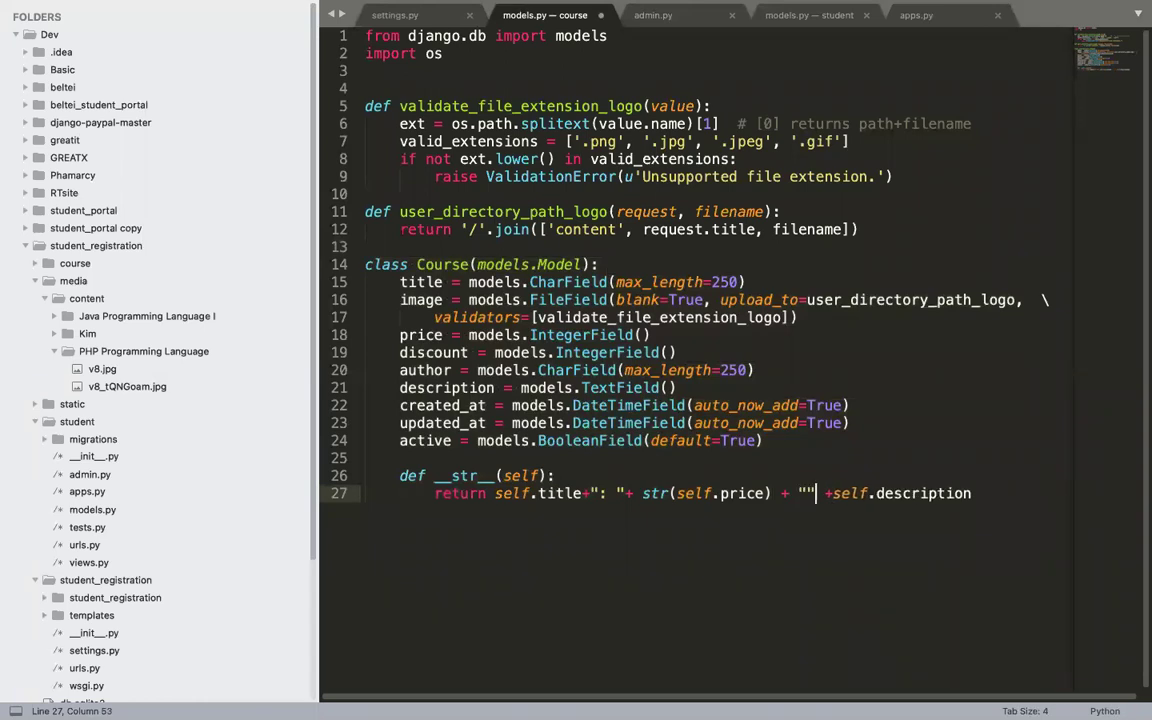
type(":")
key("super+s")
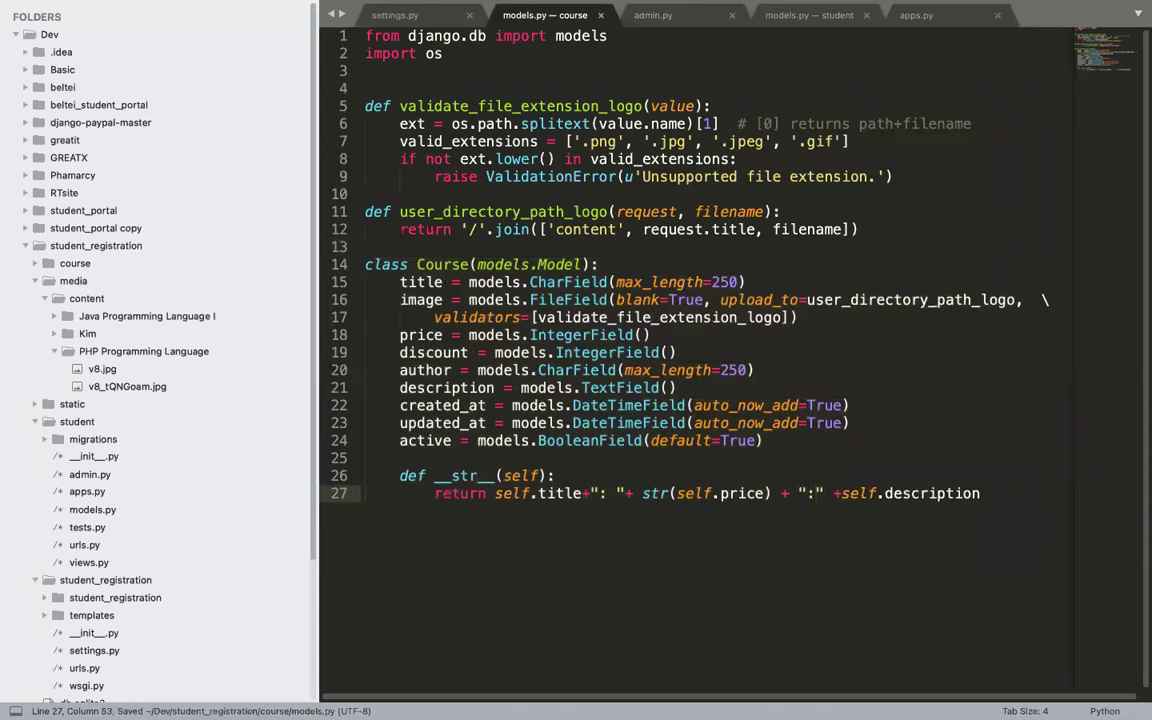
key("super+Tab")
left_click(77, 51)
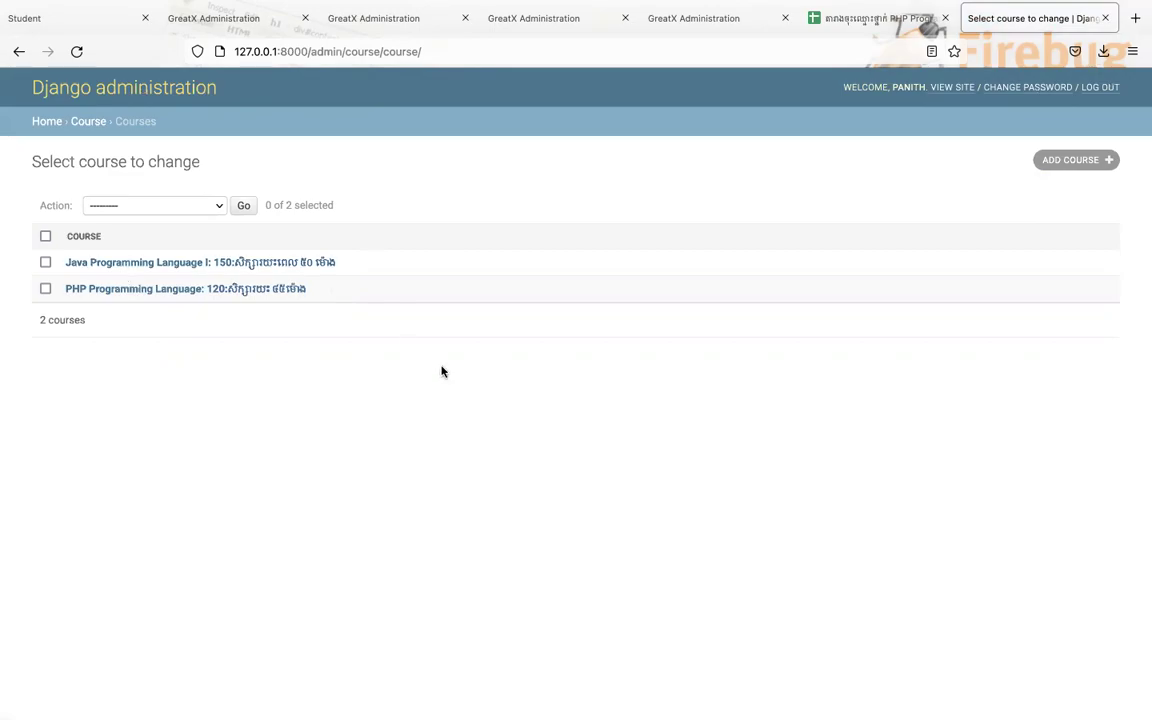
Step: In Sublime Text, concatenate a "$" string directly after str(self.price) in __str__, save, and reload the Firefox course list
key("super+Tab")
left_click(772, 493)
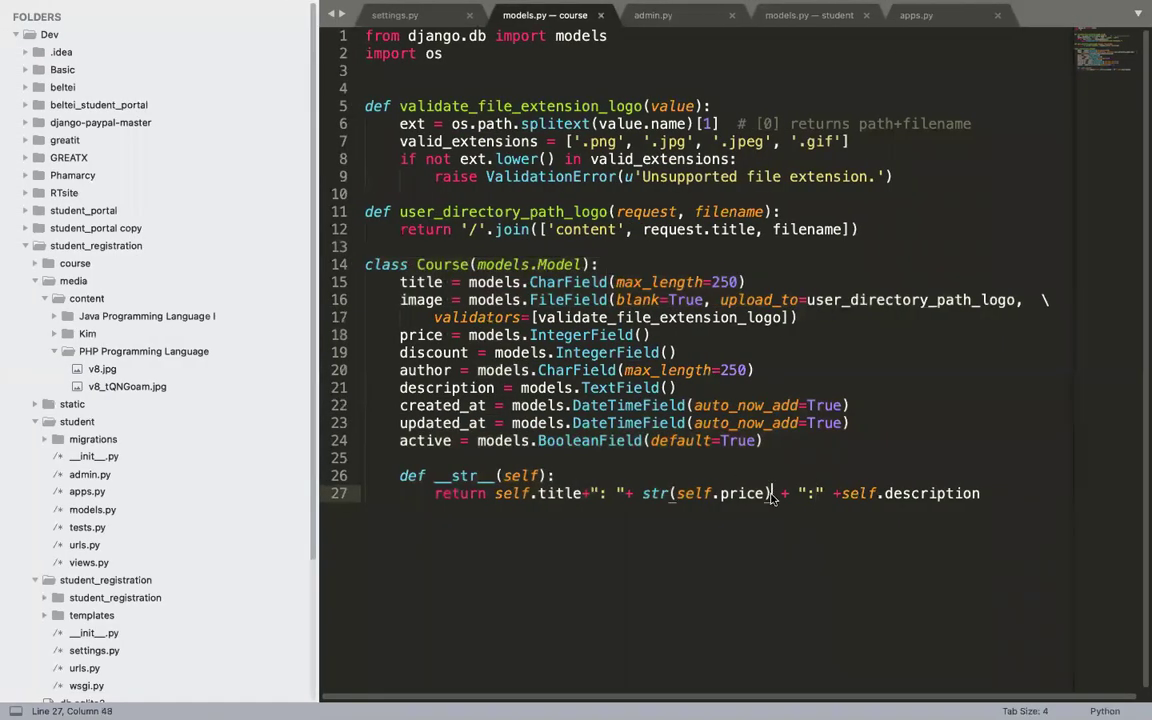
type("+ \"")
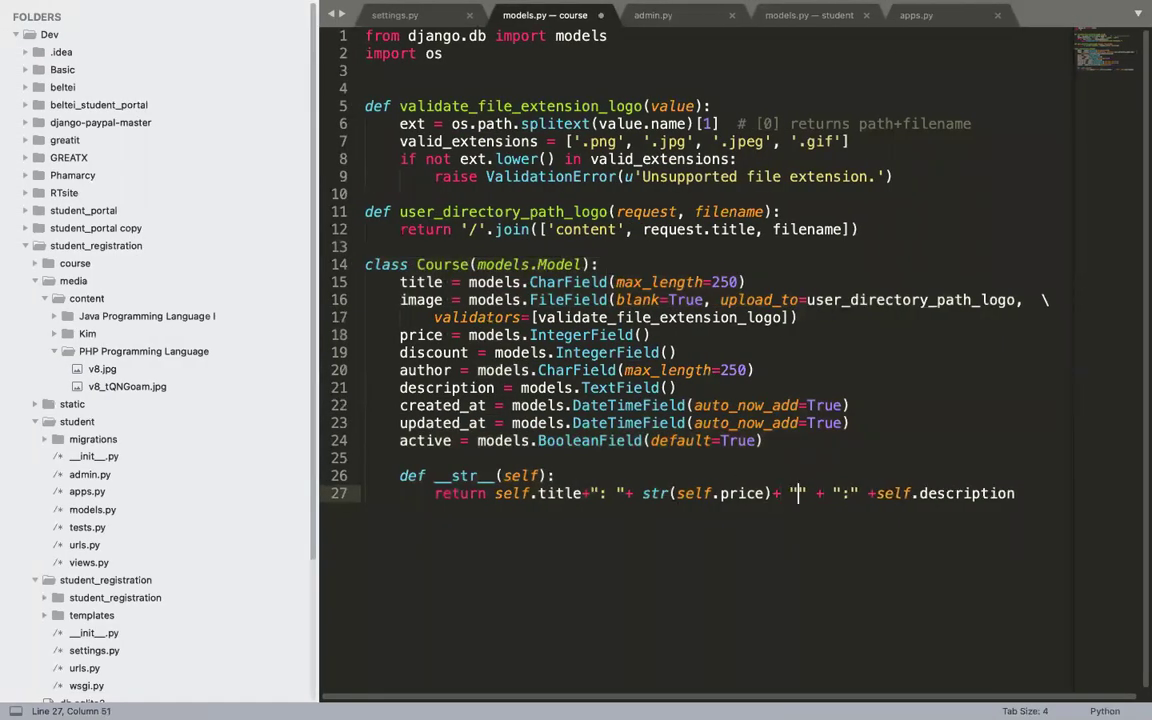
type("$")
key("super+s")
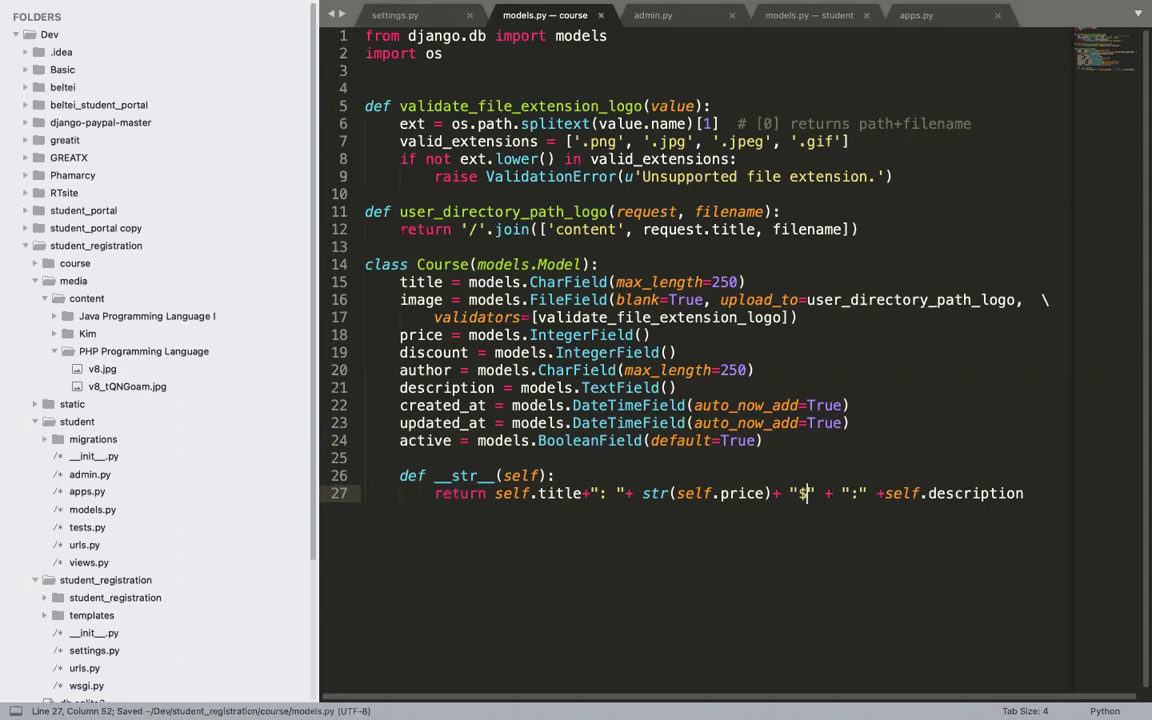
key("super+Tab")
left_click(73, 56)
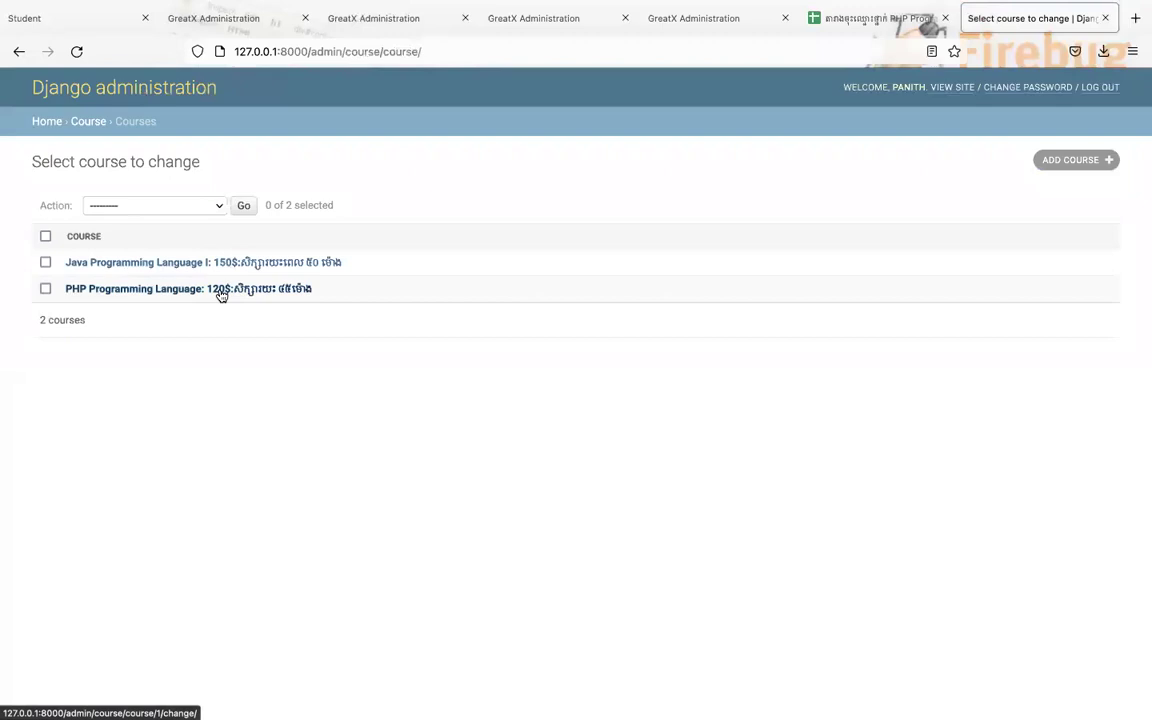
Step: Review the Java course's change form and the admin home page's recent actions, then return to the course list
left_click(185, 266)
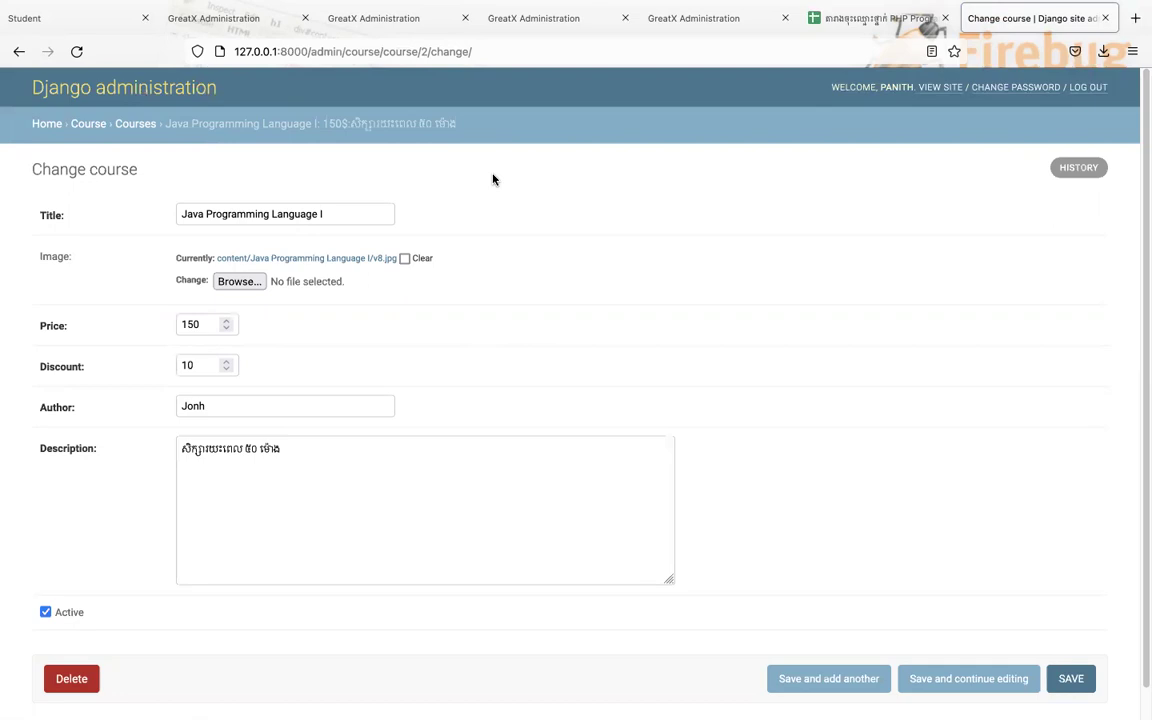
left_click(122, 87)
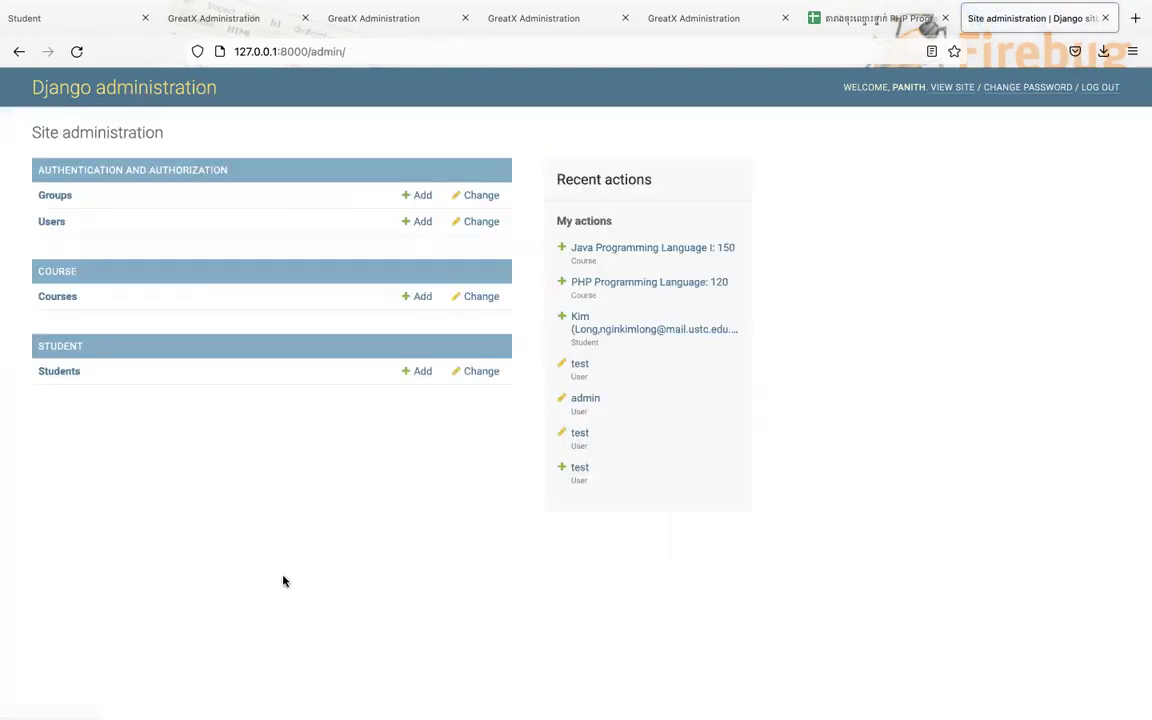
left_click(62, 297)
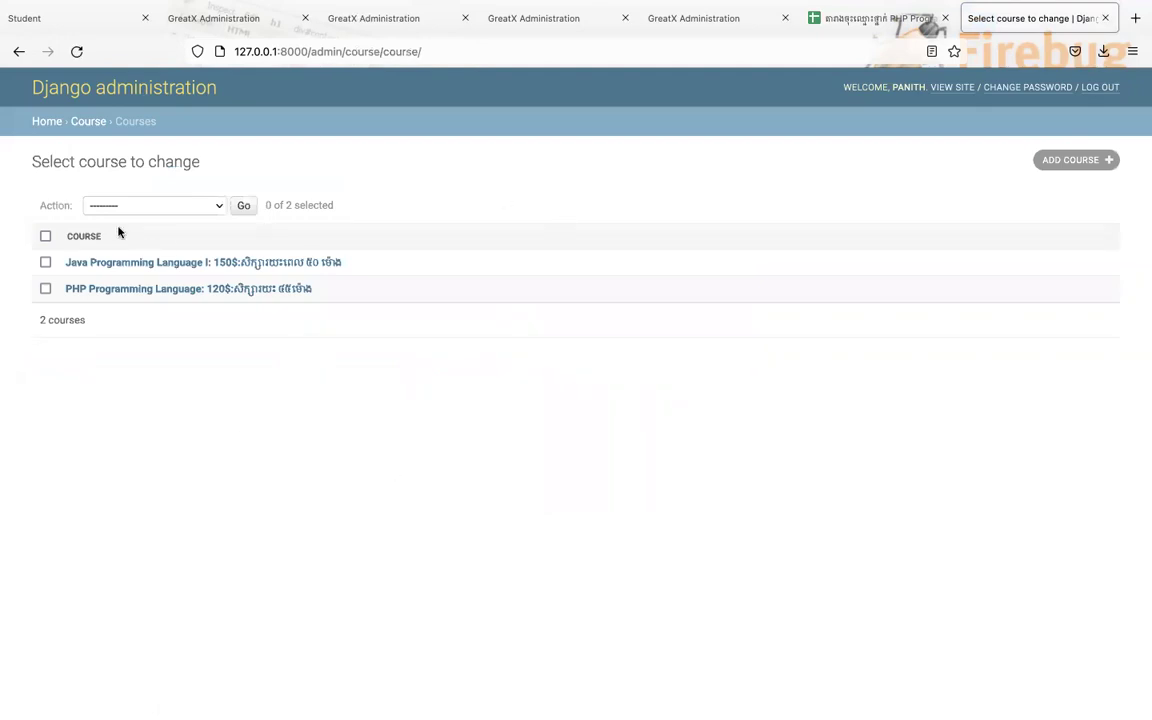
left_click(118, 88)
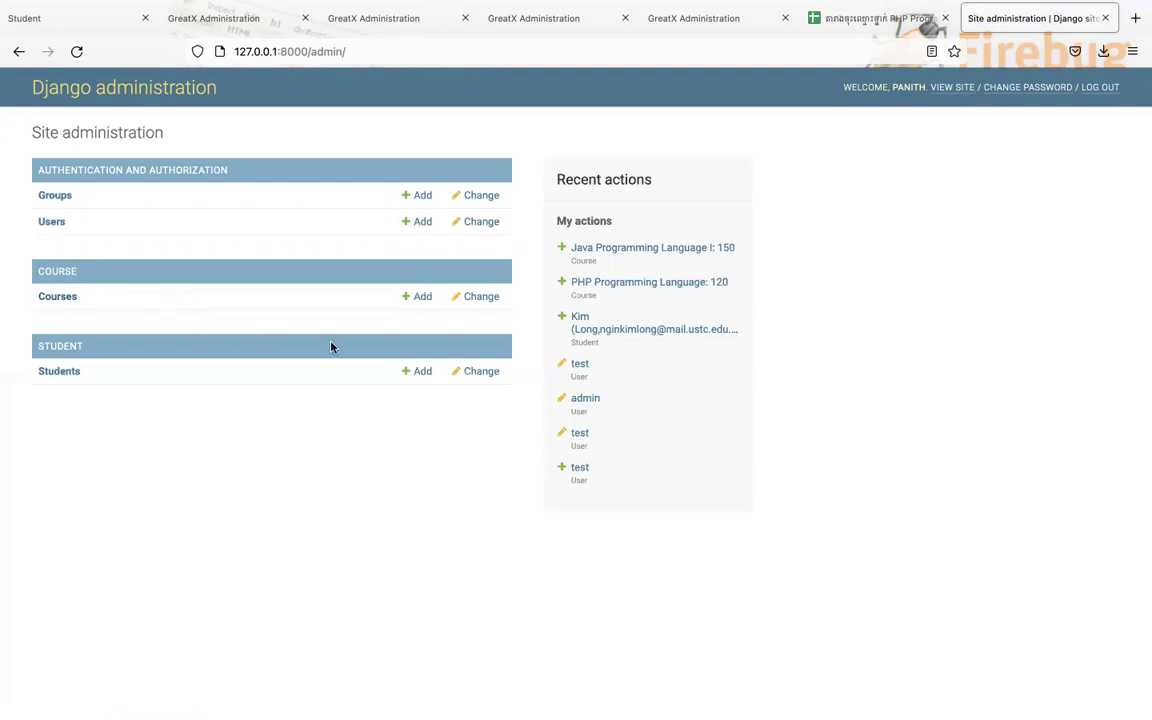
left_click(60, 298)
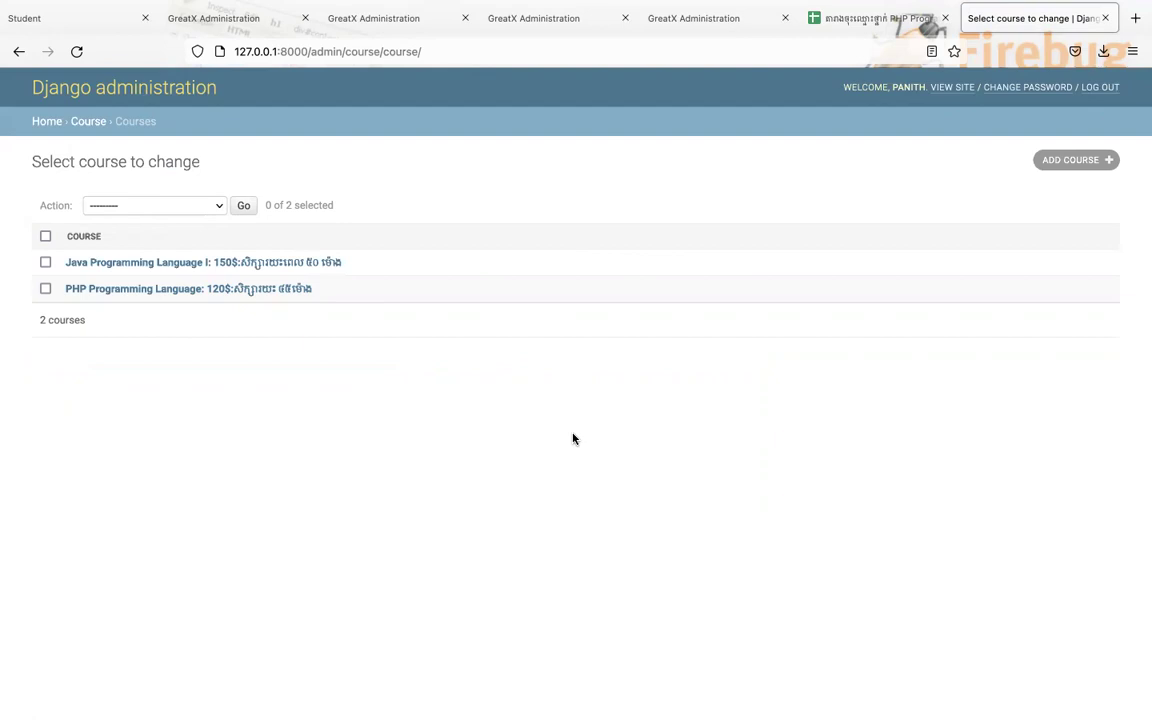
Step: Switch to the PowerPoint slides and go through the migrations workflow diagram and its written explanation
key("super+Tab")
key("super+Tab")
key("super+Tab")
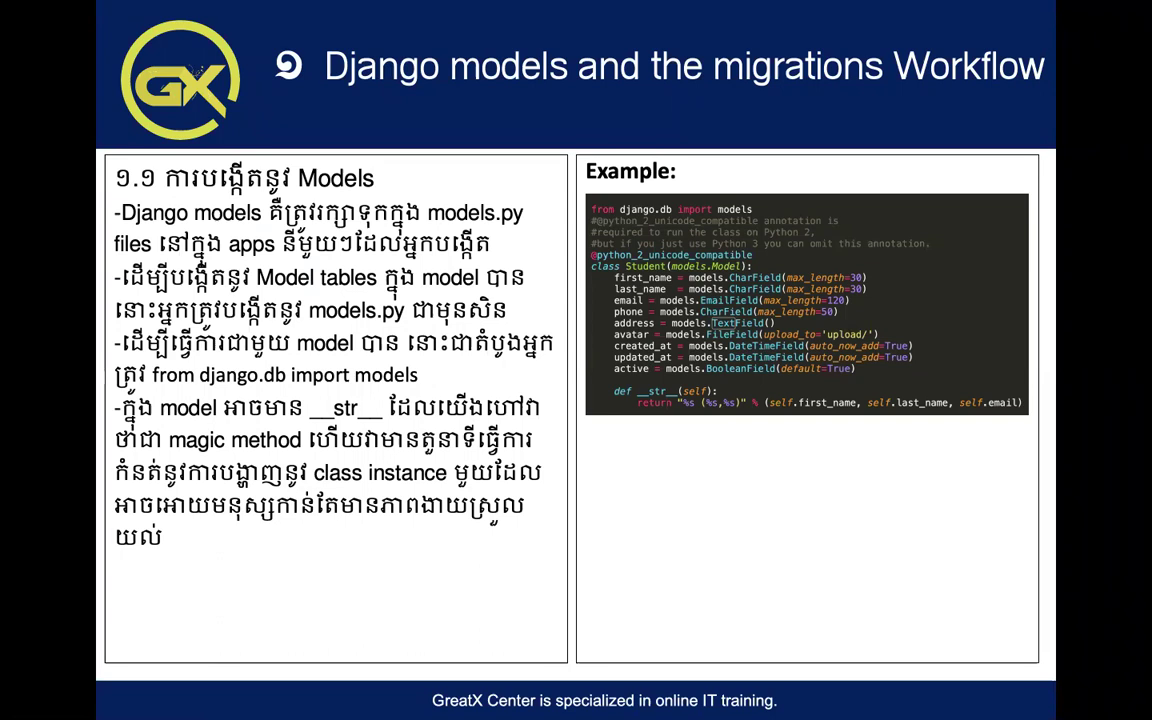
key("Right")
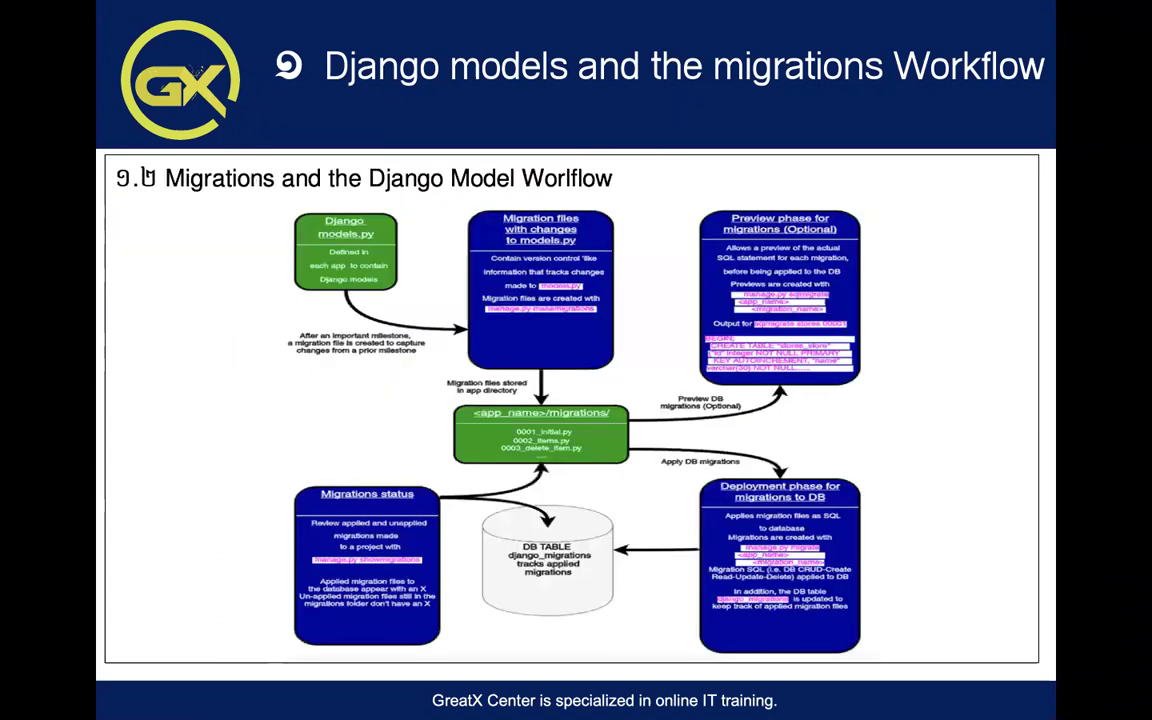
key("Right")
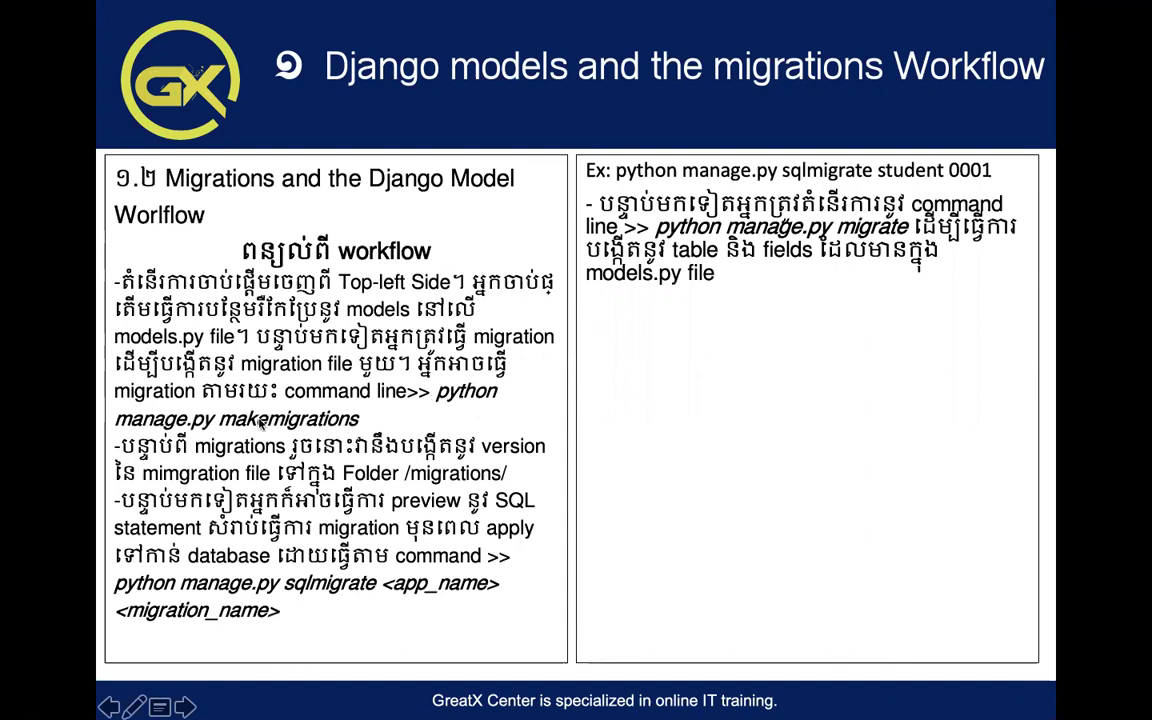
Step: In Sublime Text, collapse the media folder and expand the course app's migrations folder to view its migration files
key("super+Tab")
key("super+Tab")
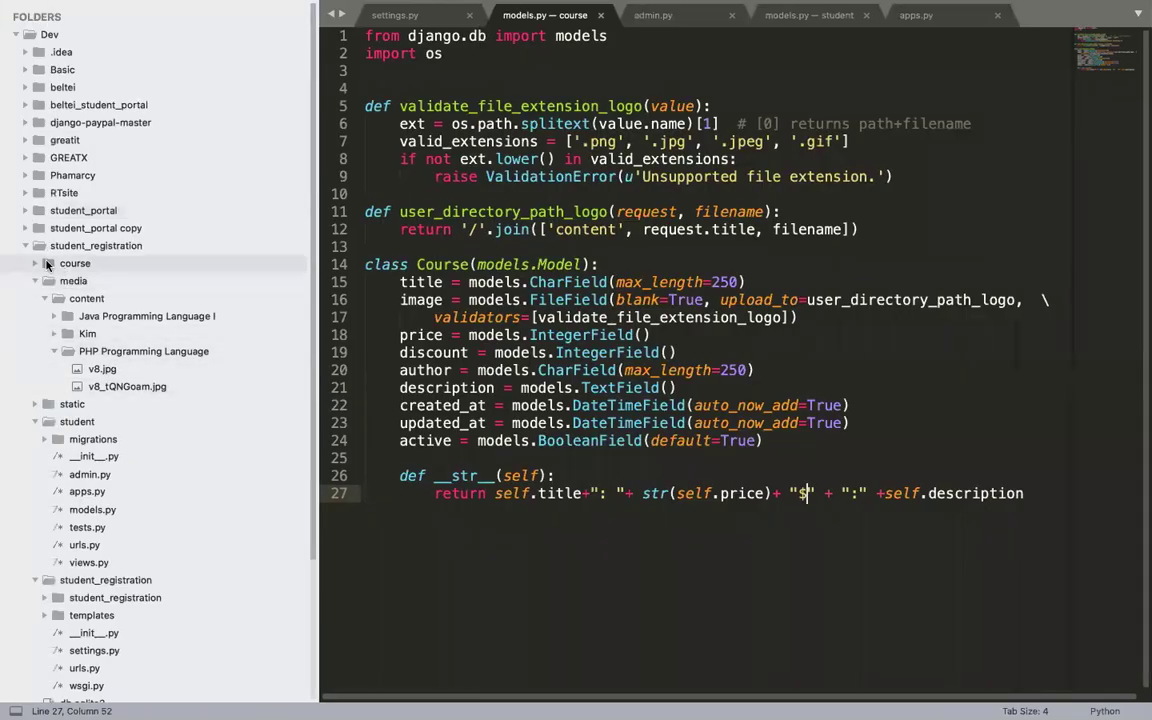
left_click(34, 283)
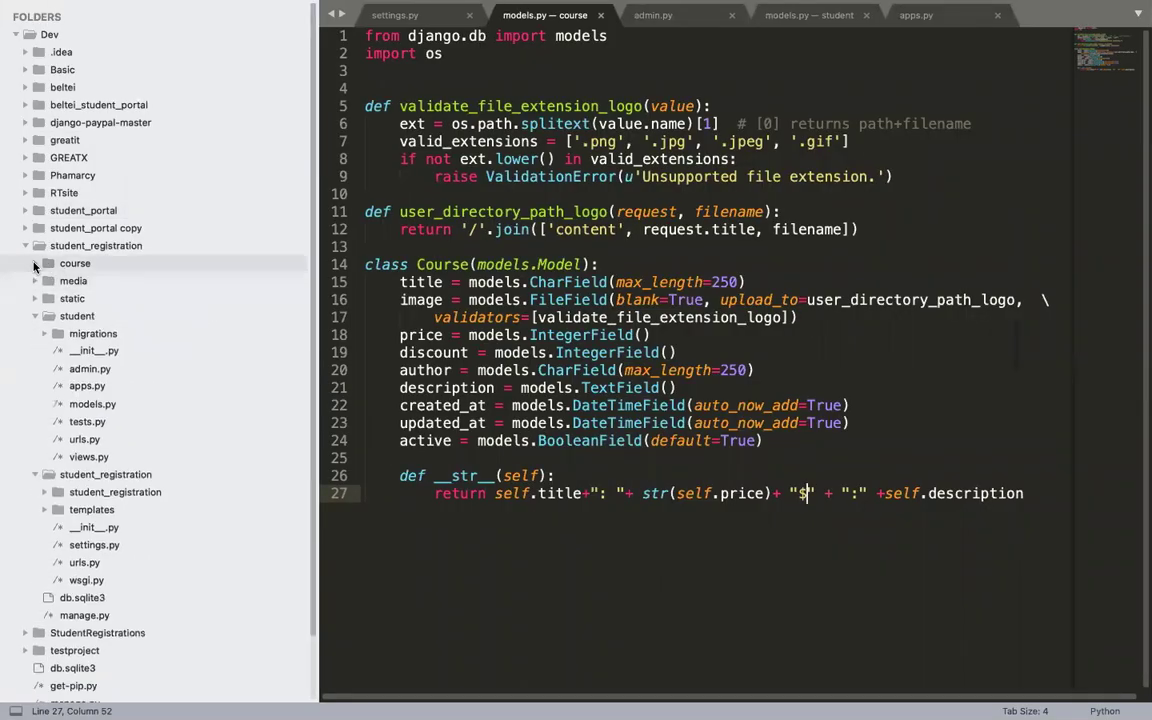
left_click(34, 263)
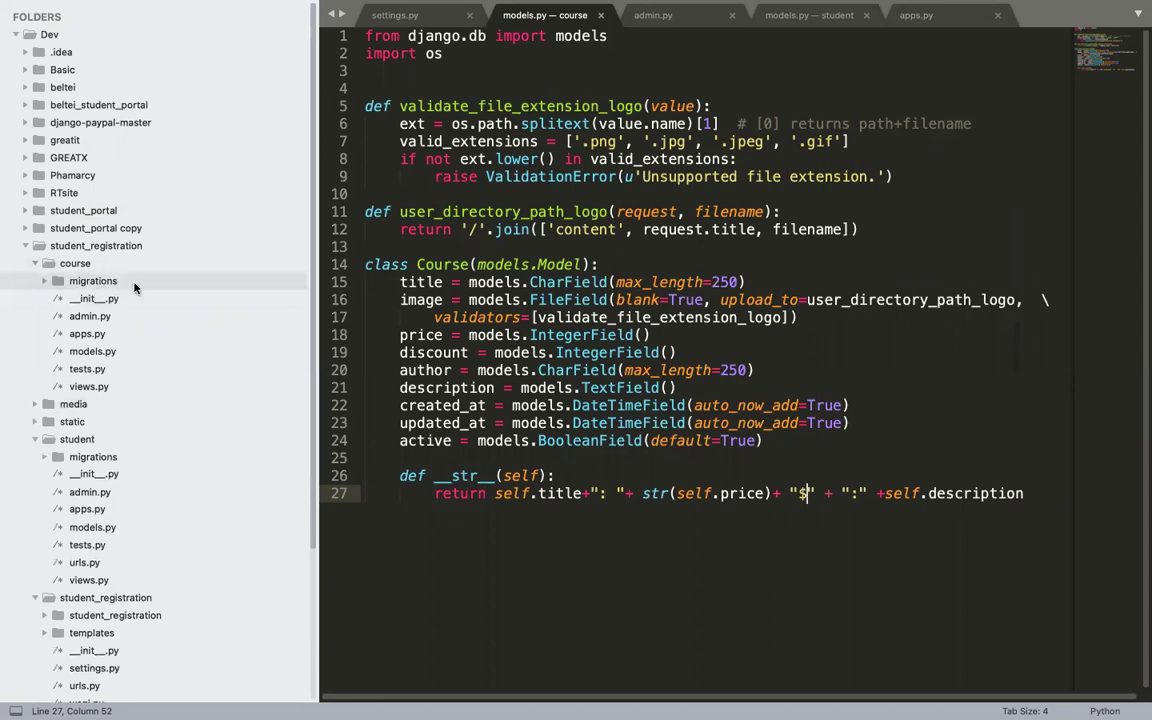
left_click(44, 281)
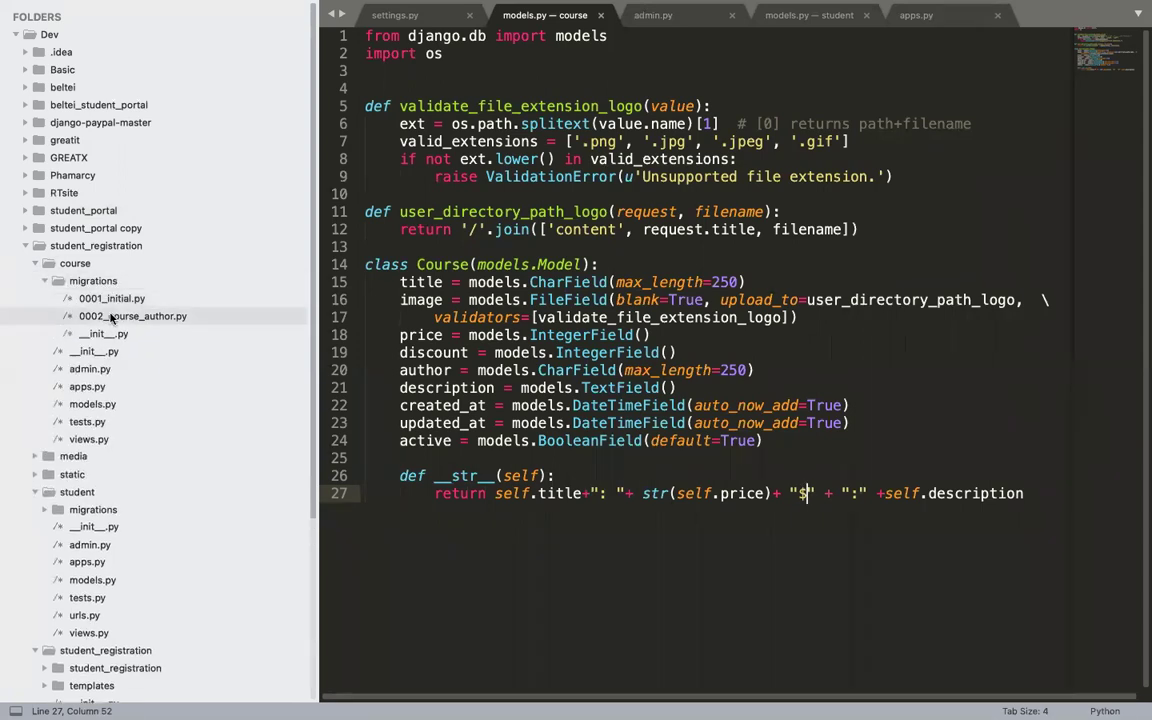
Step: Return to the PowerPoint slides and review the explanation of the sqlmigrate command
key("super+Tab")
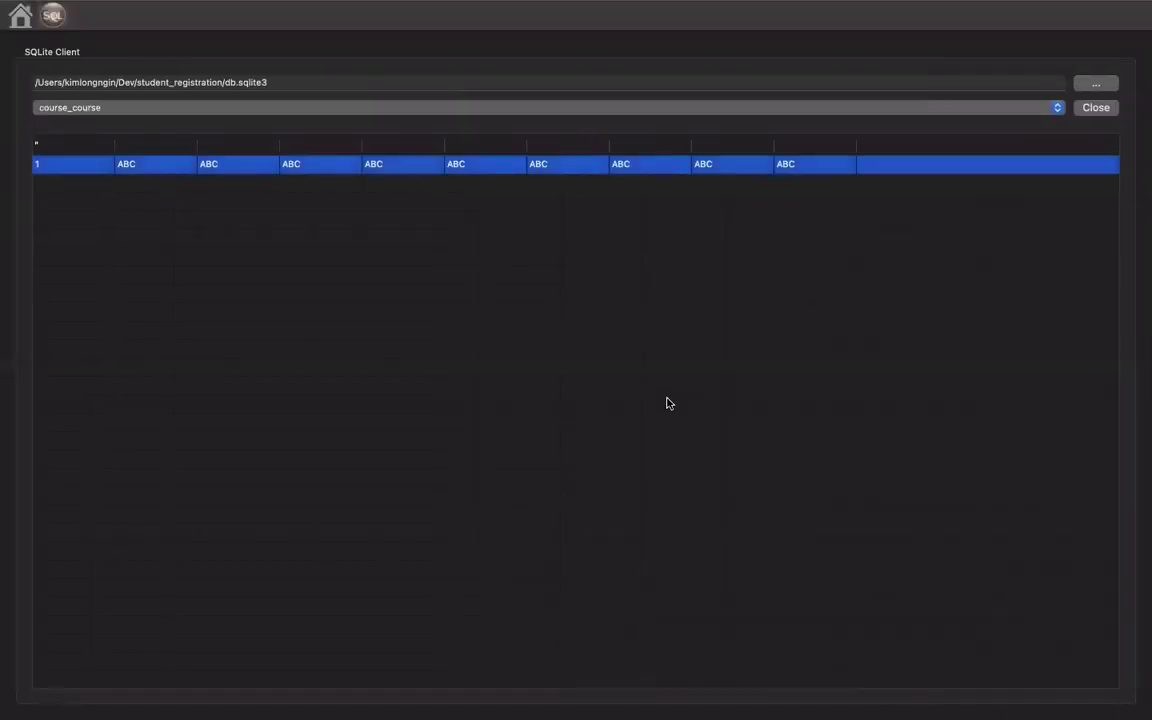
key("super+Tab")
key("super+Tab")
key("super+Tab")
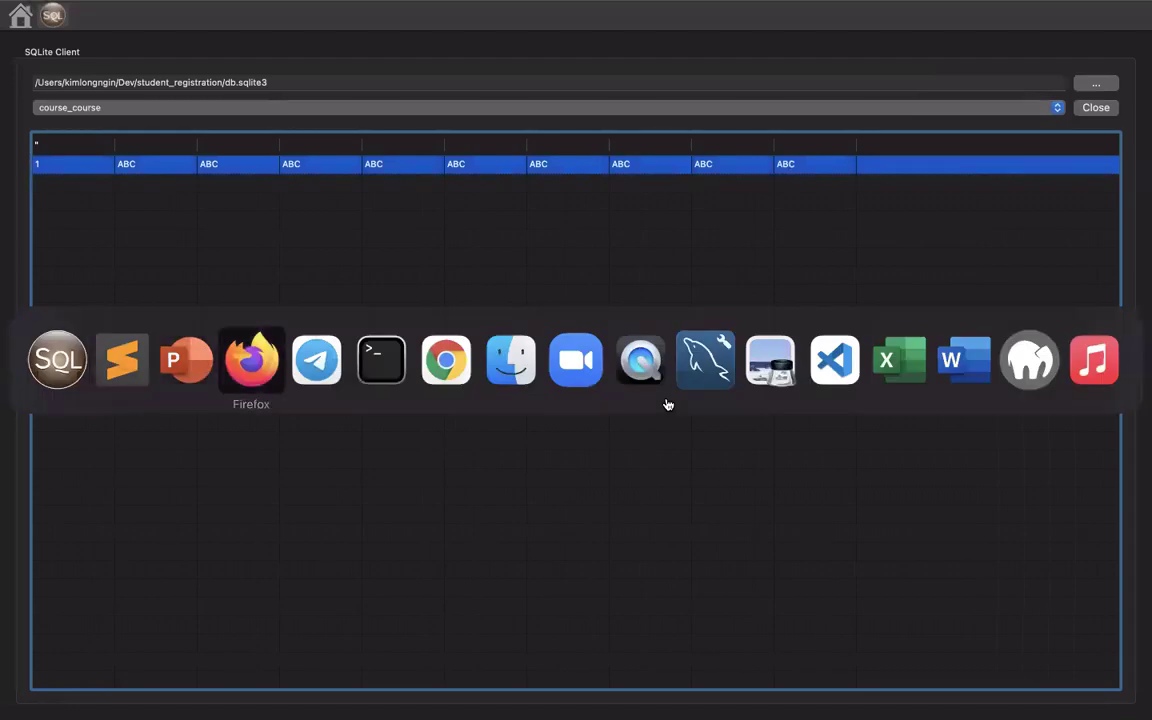
key("super+shift+Tab")
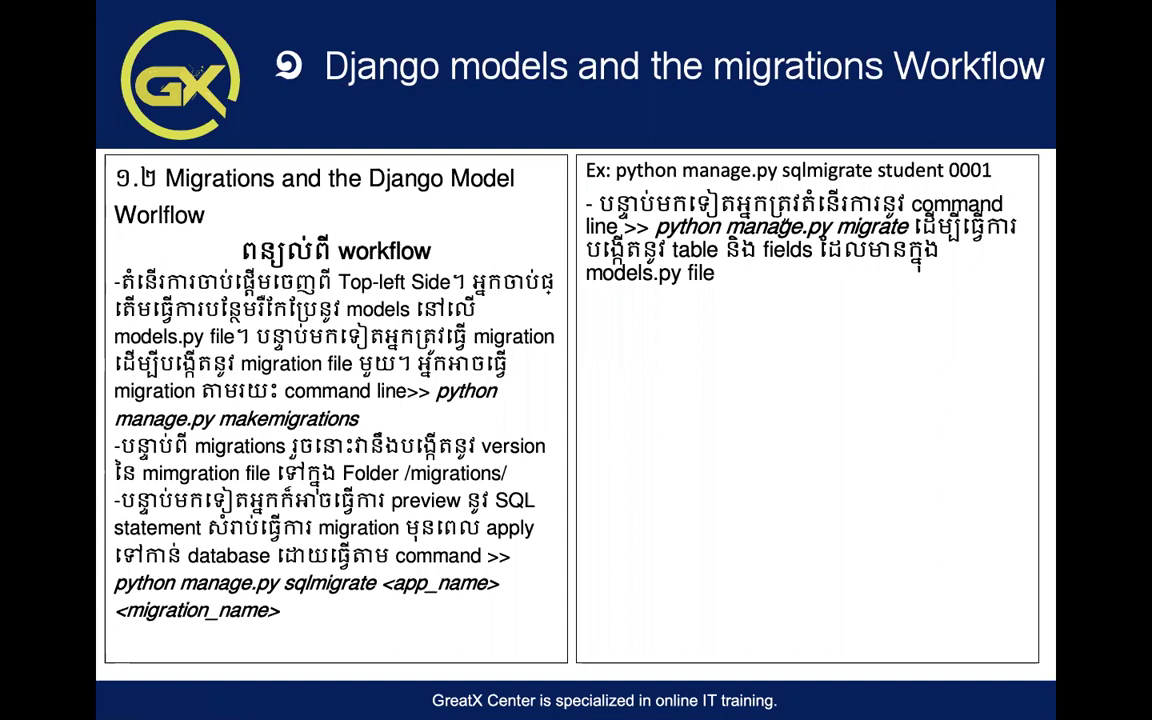
key("Right")
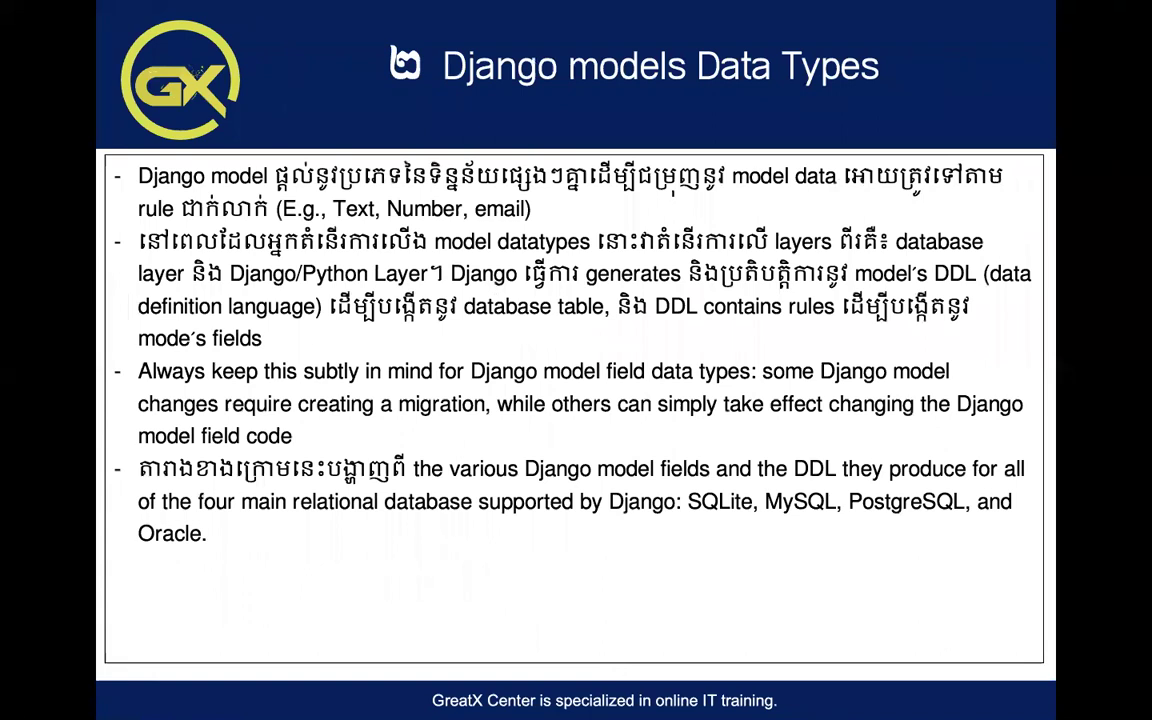
key("Left")
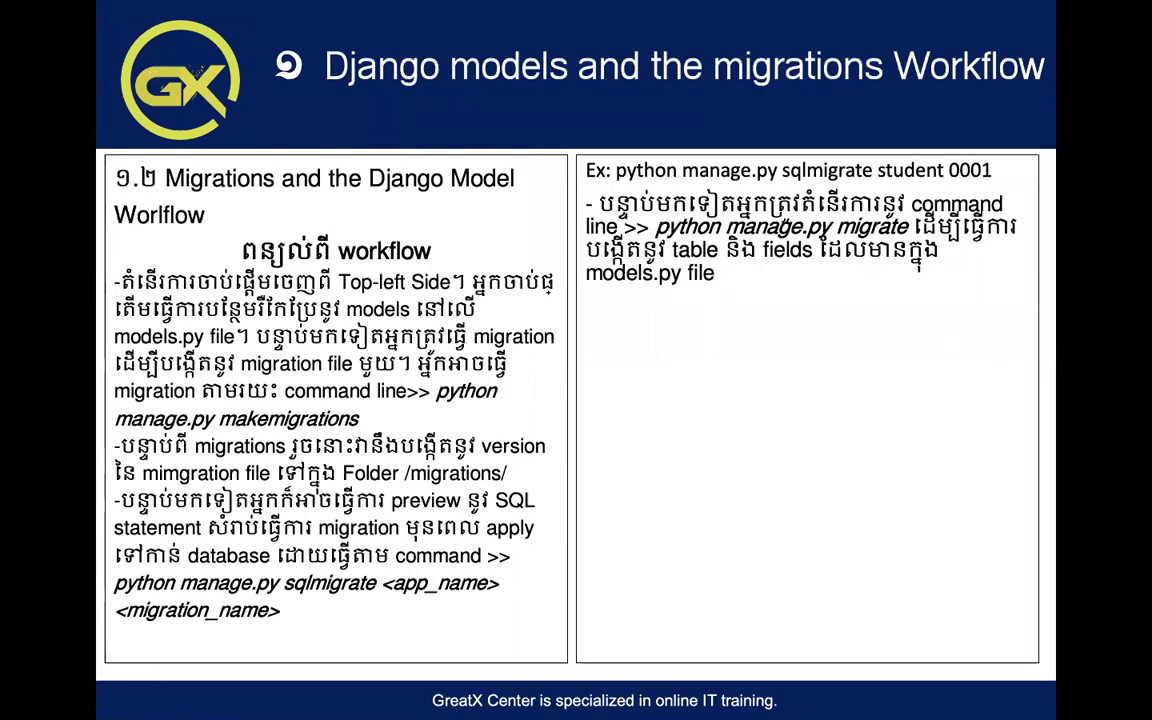
Step: Switch to Terminal and enter a command beginning with "python manage.py sql" in the student_registration shell
key("super+Tab")
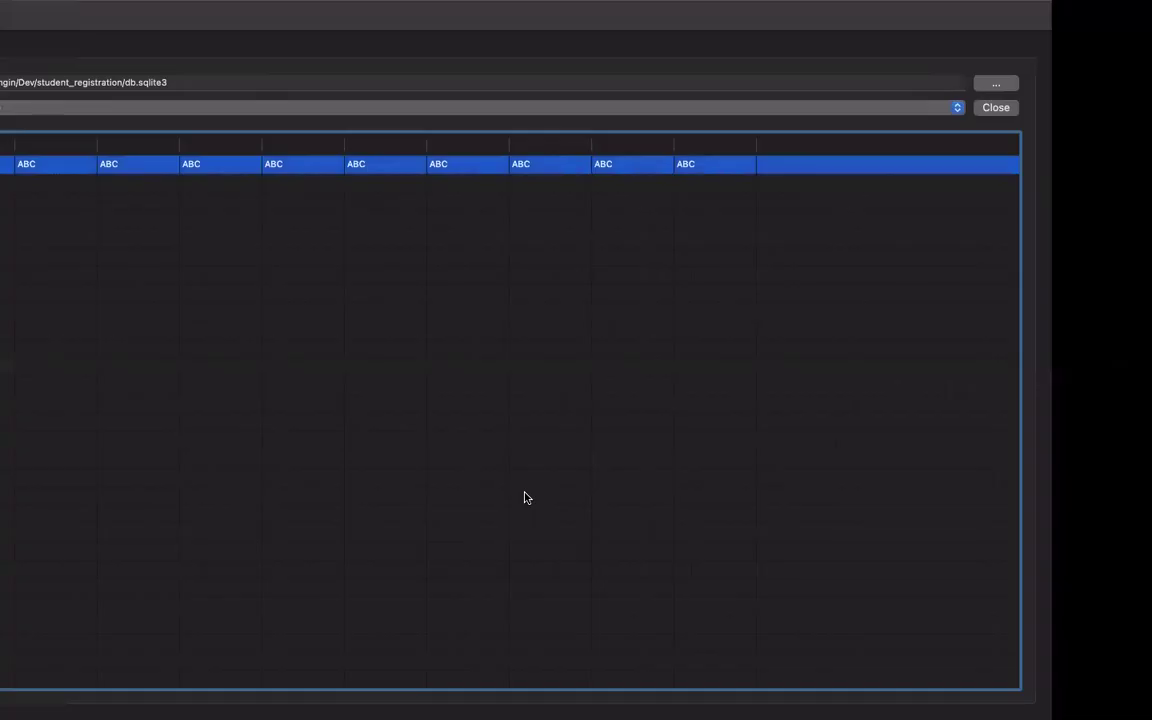
key("super+Tab")
key("super+Tab")
key("super+Tab")
key("super+Tab")
key("super+Tab")
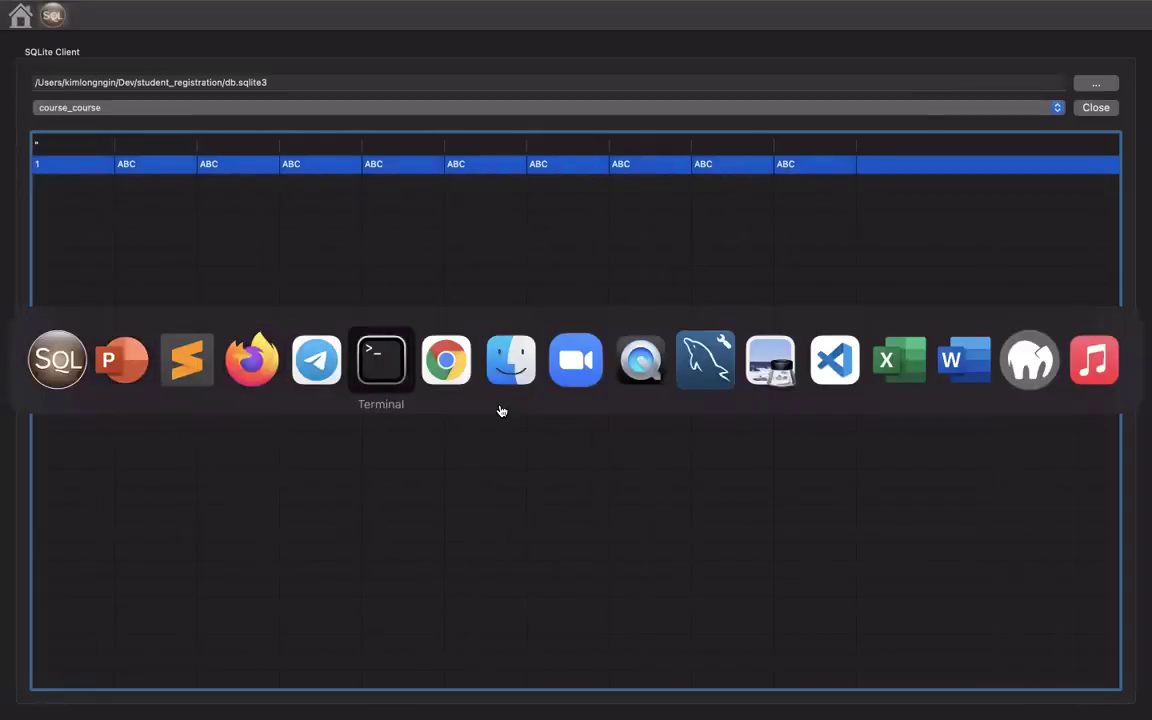
left_click(578, 621)
type("python m")
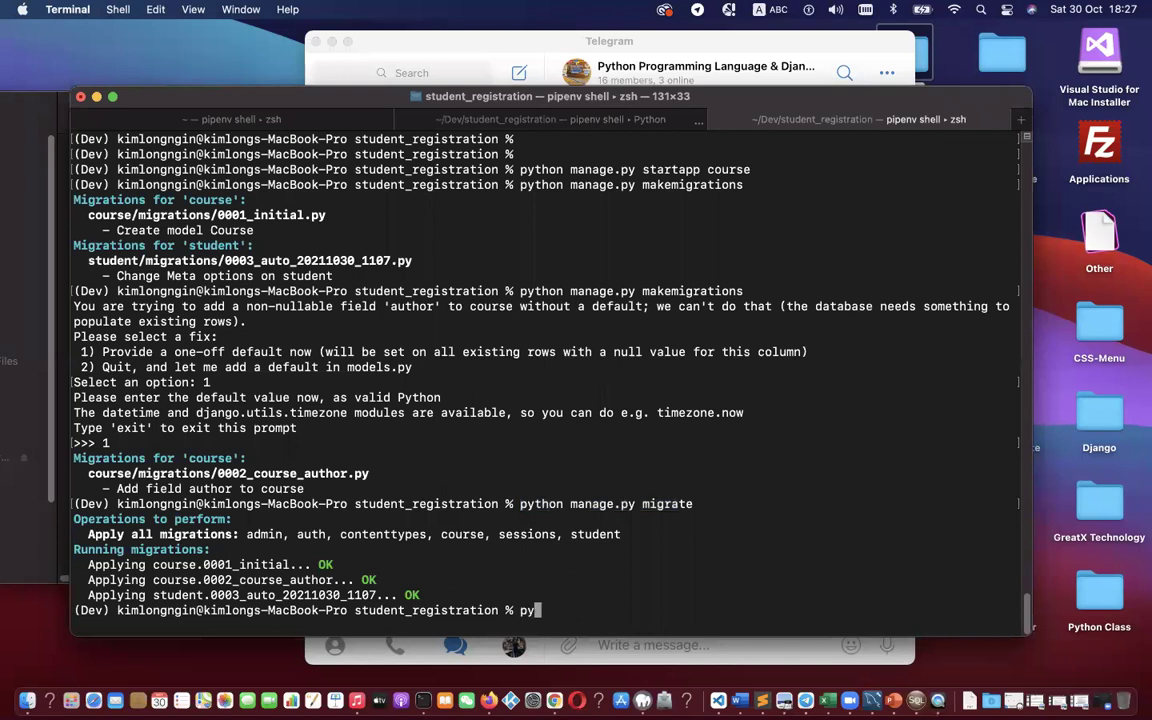
type("anage.py sql")
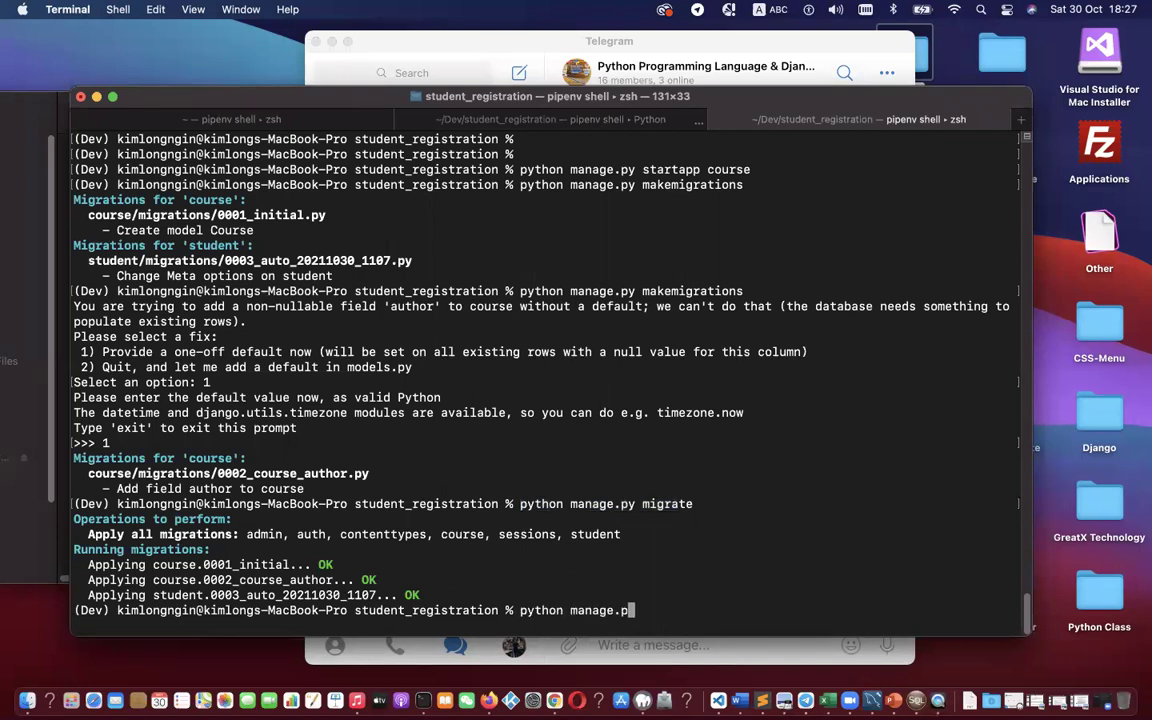